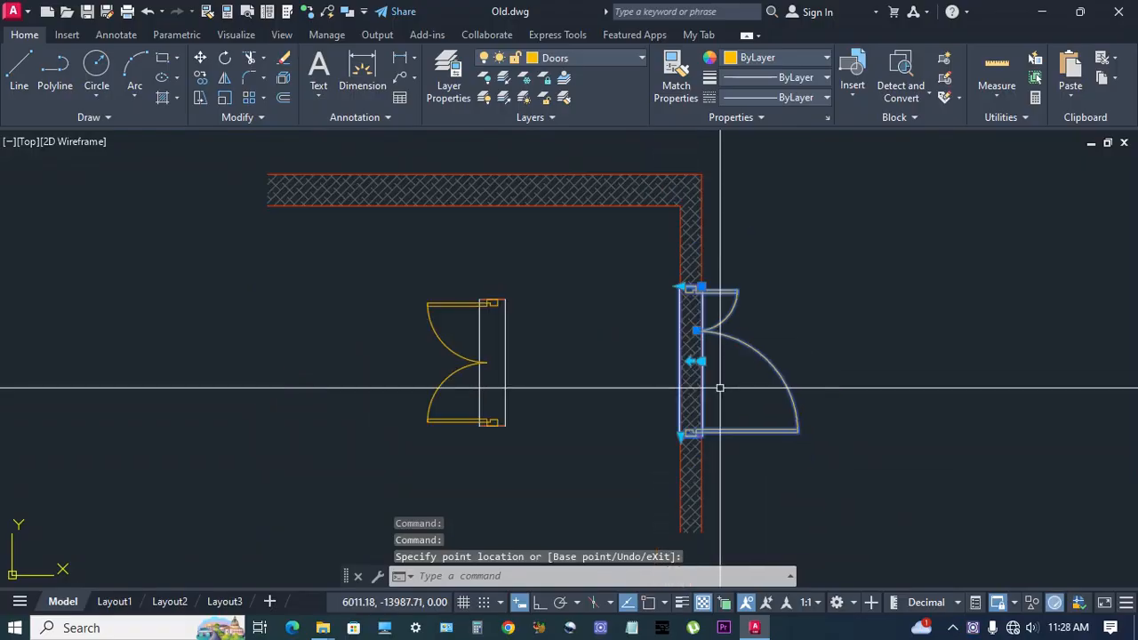
# Move the freestanding double door onto the horizontal wall, using the midpoint between its leaves as the base point
pyautogui.press('Escape')
pyautogui.click(487, 382)
pyautogui.click(481, 362)
pyautogui.click(481, 362)
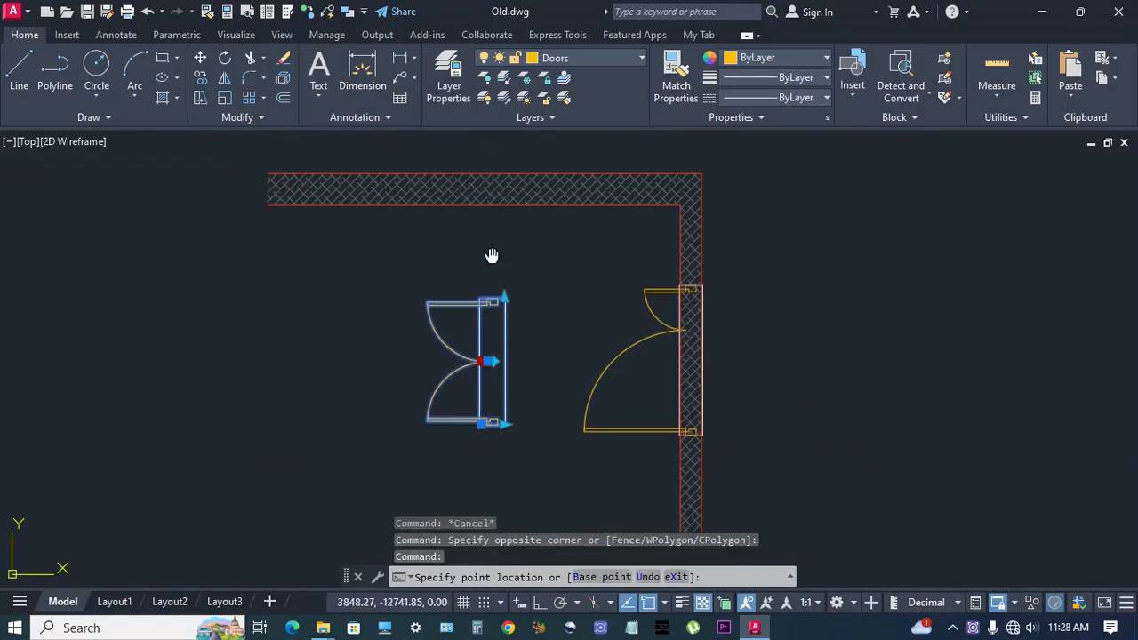
pyautogui.moveTo(492, 257); pyautogui.dragTo(501, 366, button='middle')
pyautogui.click(508, 309)
# Match the horizontal-wall door's frame depth to the wall thickness and widen its opening along the wall with object snap on
pyautogui.click(574, 292)
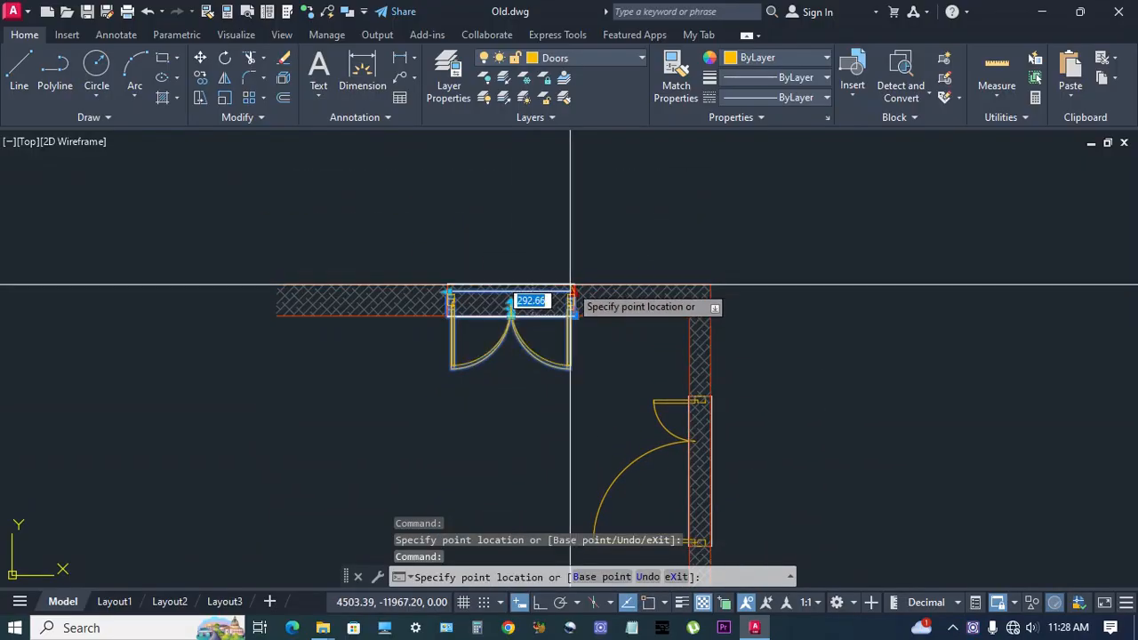
pyautogui.scroll(2, 573, 285)
pyautogui.press('F3')
pyautogui.click(372, 283)
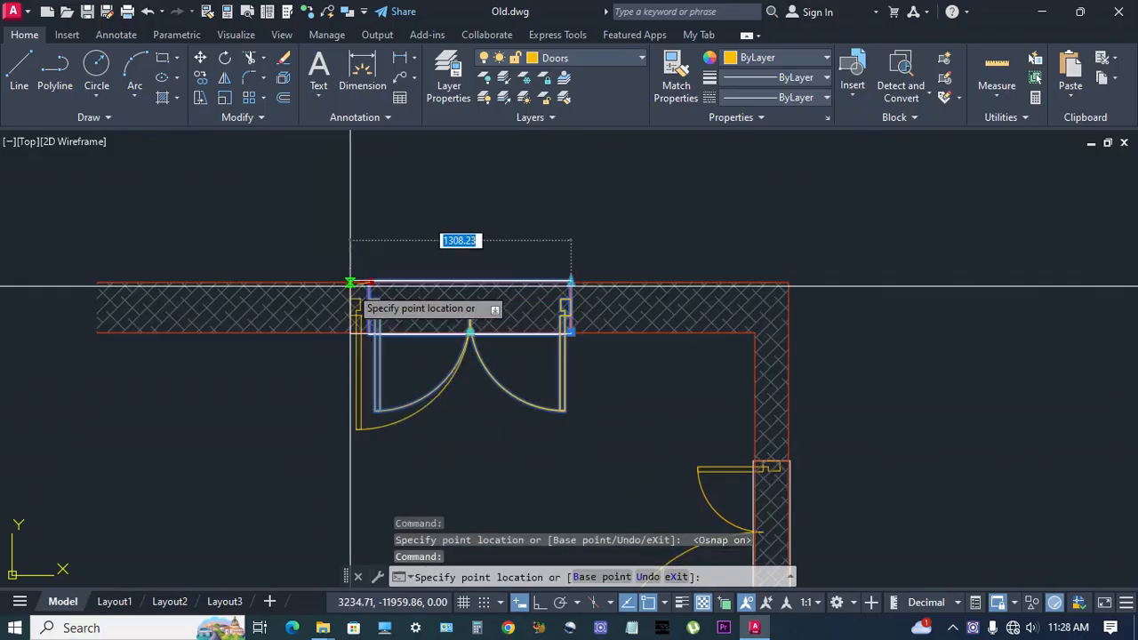
pyautogui.click(315, 284)
# Flip the horizontal-wall door to swing outward and shift the leaves' meeting point so the left leaf is narrower
pyautogui.scroll(-2, 429, 336)
pyautogui.click(436, 318)
pyautogui.moveTo(502, 380); pyautogui.dragTo(492, 382, button='middle')
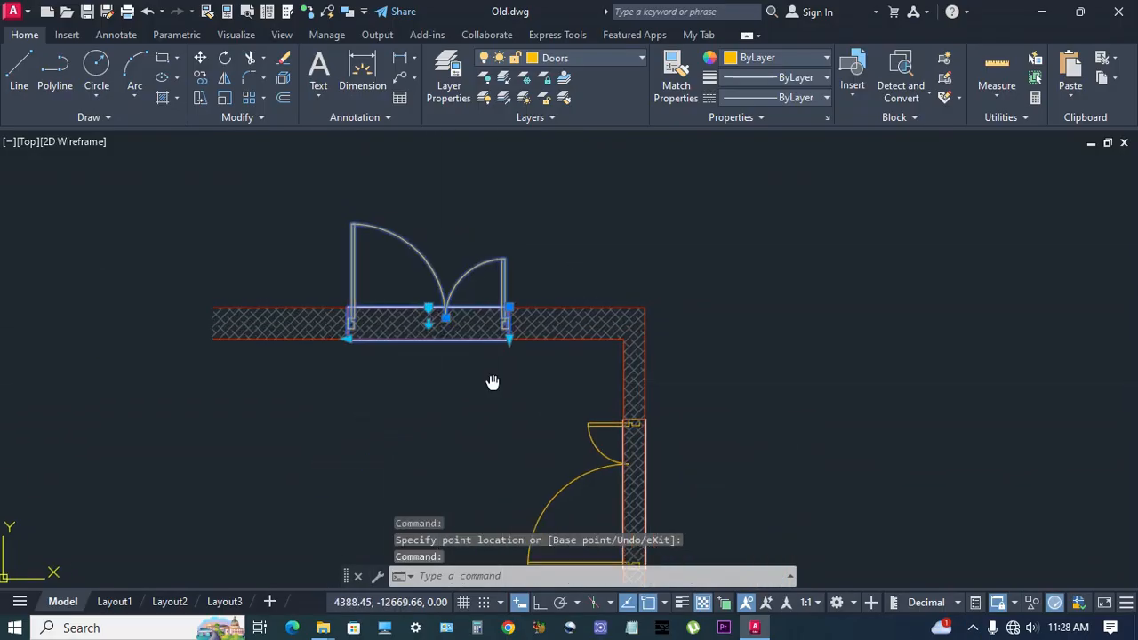
pyautogui.click(446, 317)
pyautogui.click(428, 317)
pyautogui.scroll(2, 414, 318)
pyautogui.click(436, 318)
pyautogui.click(420, 318)
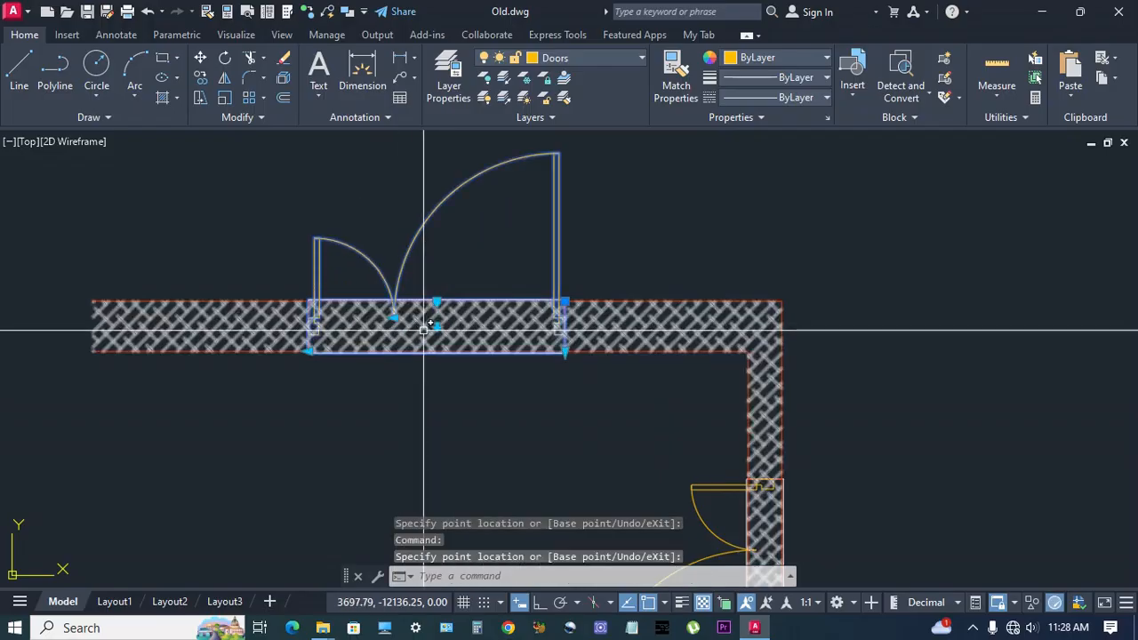
# Flip the horizontal-wall door back to swing inward and widen its opening slightly at the left end
pyautogui.scroll(-2, 427, 320)
pyautogui.click(356, 314)
pyautogui.click(352, 312)
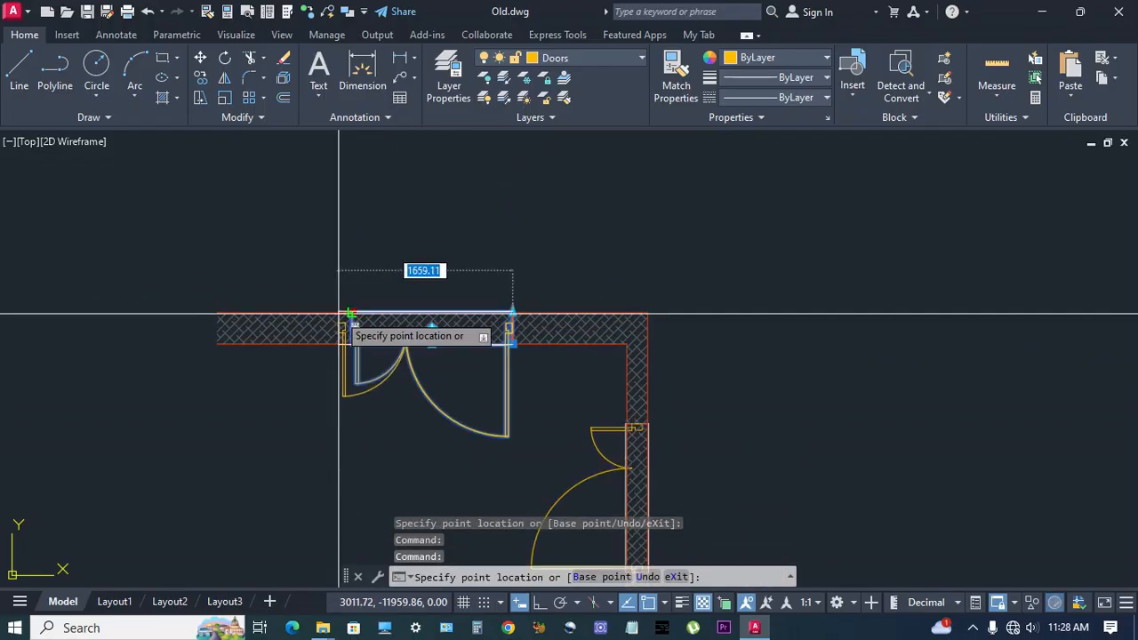
pyautogui.click(331, 312)
pyautogui.press('Escape')
# Bring both door blocks to the front of the draw order so they mask the wall hatch
pyautogui.moveTo(497, 435); pyautogui.dragTo(507, 367, button='middle')
pyautogui.click(592, 456)
pyautogui.click(510, 387)
pyautogui.write('dr')
pyautogui.press('Return')
pyautogui.click(549, 446)
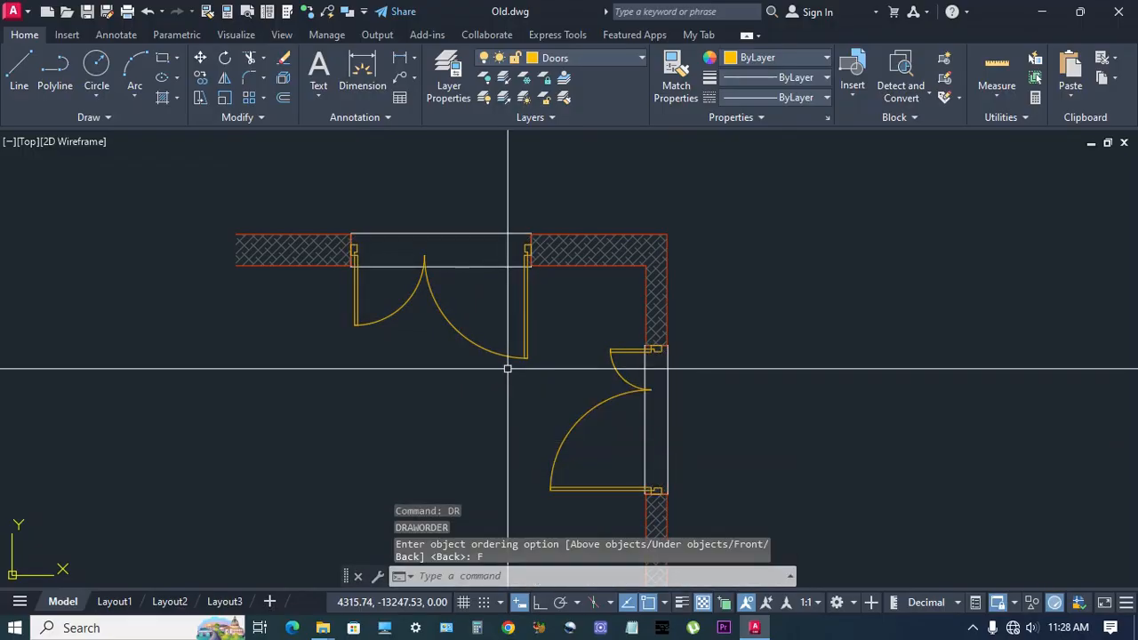
# Hide the wipeout frames by setting WIPEOUTFRAME to 0
pyautogui.write('wi')
pyautogui.click(577, 404)
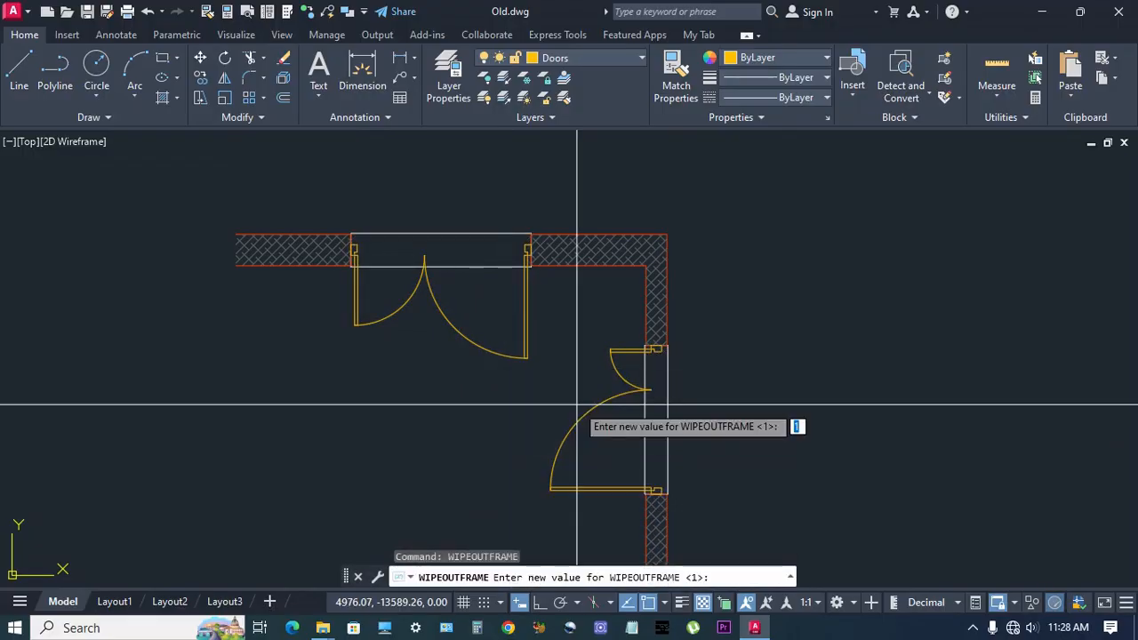
pyautogui.write('0')
pyautogui.press('Return')
# Shorten the vertical-wall door from its lower end and shift the leaves' meeting point downward, making the upper leaf wider
pyautogui.click(607, 398)
pyautogui.scroll(-4, 608, 397)
pyautogui.scroll(4, 635, 439)
pyautogui.click(629, 435)
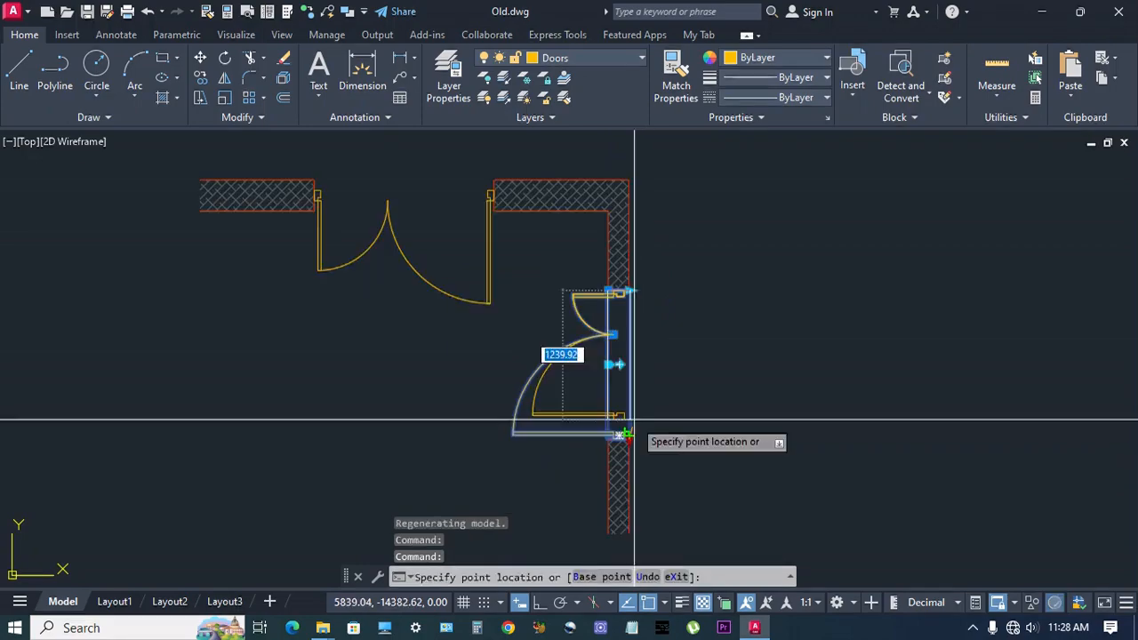
pyautogui.click(631, 400)
pyautogui.scroll(3, 653, 298)
pyautogui.click(590, 357)
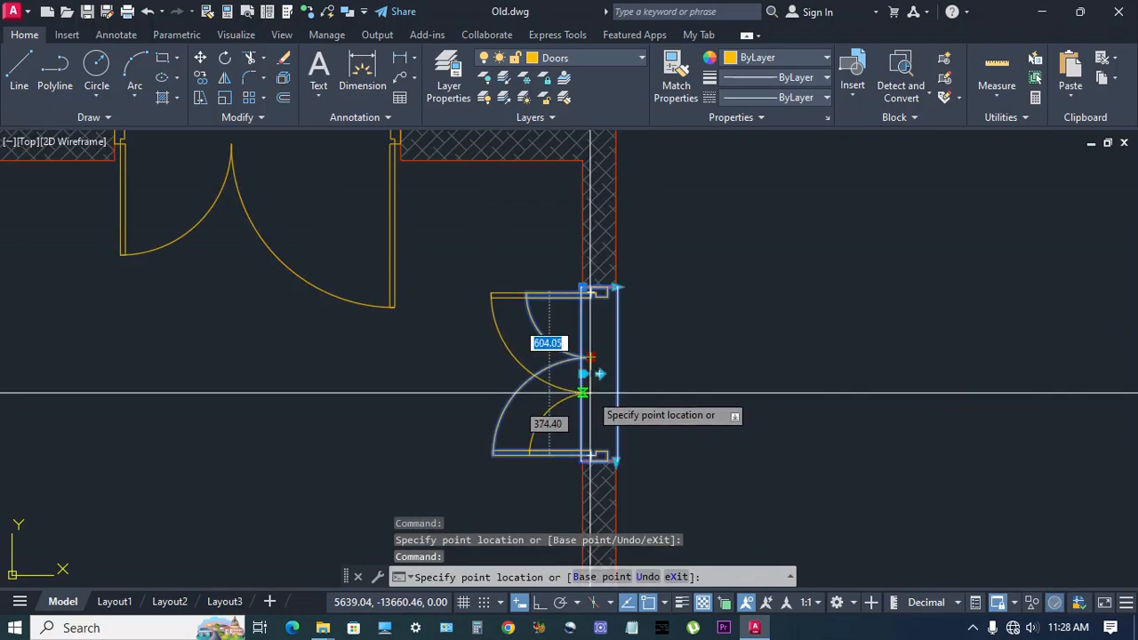
pyautogui.click(589, 392)
pyautogui.scroll(-3, 623, 397)
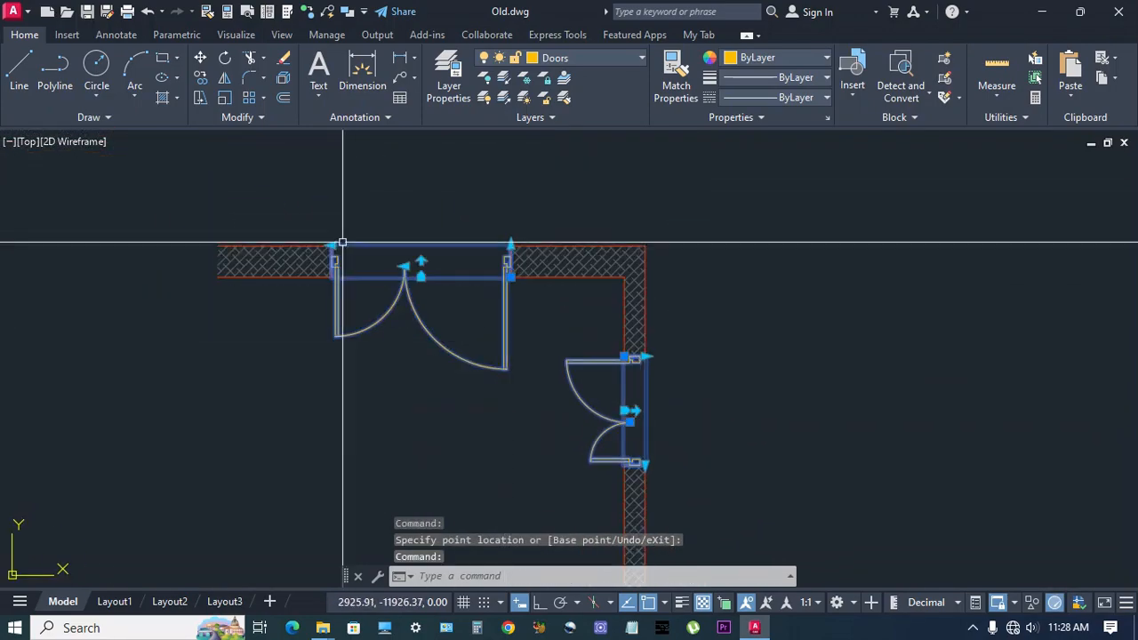
# Narrow the horizontal-wall door slightly at its left end and flip its leaves to swing outward
pyautogui.click(331, 246)
pyautogui.click(339, 246)
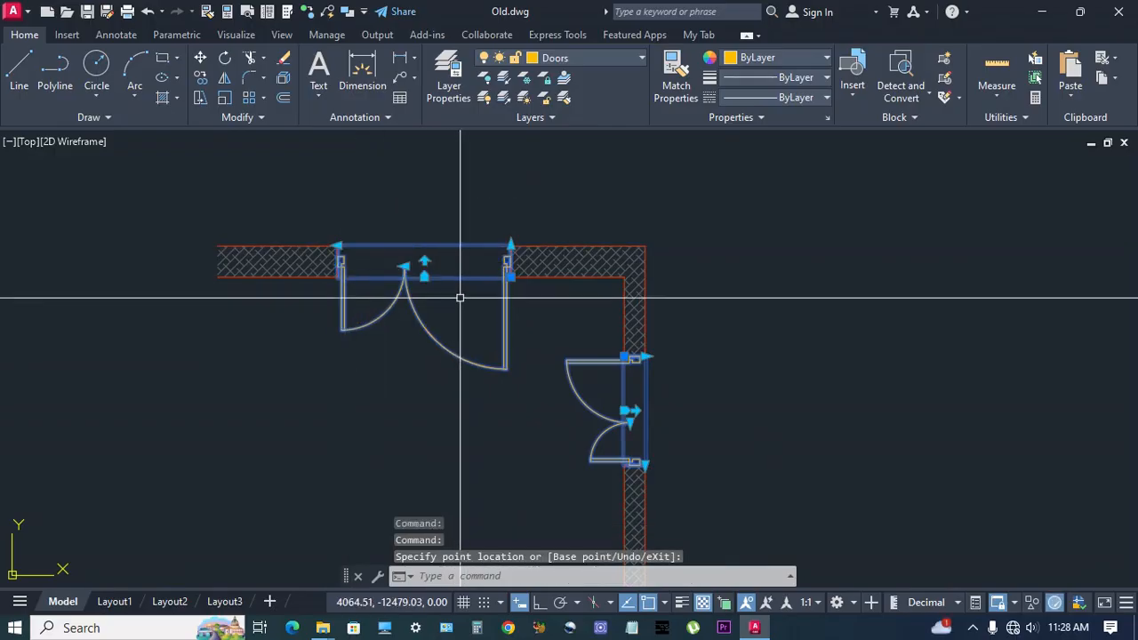
pyautogui.click(424, 260)
pyautogui.click(404, 256)
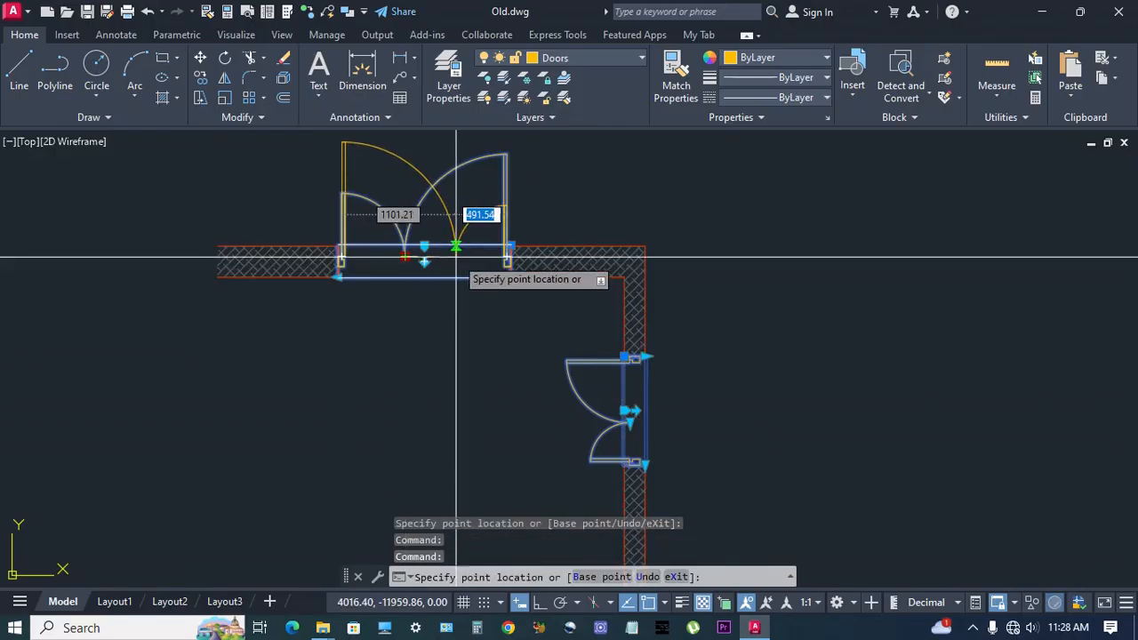
pyautogui.press('Escape')
pyautogui.press('Escape')
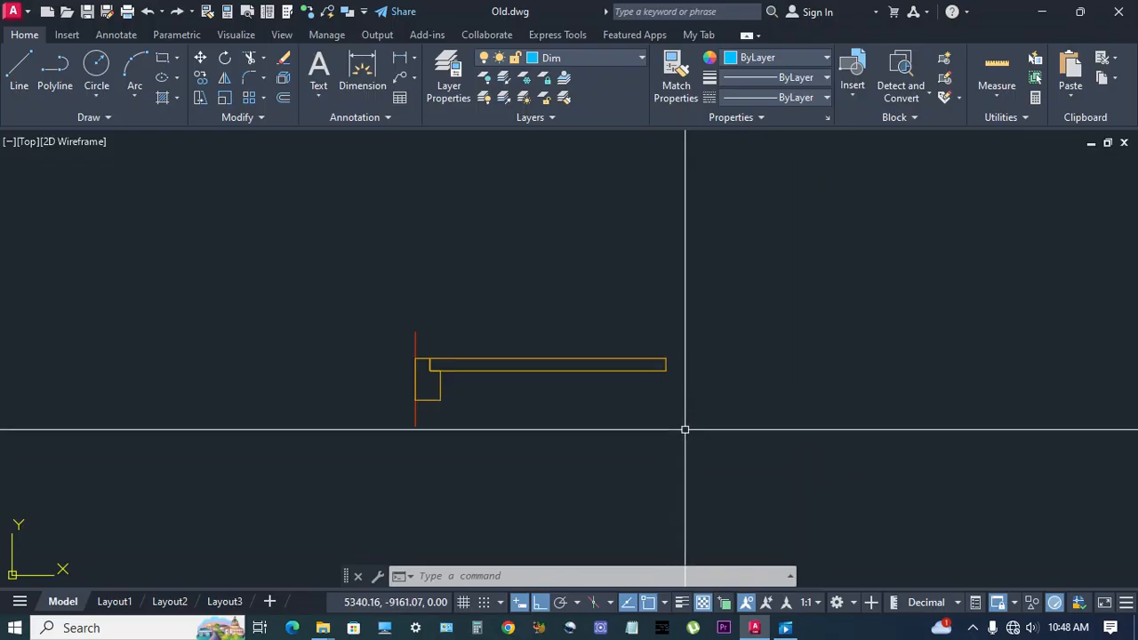
# Mirror the wall line, jamb and door leaf about a vertical line through the leaf's free end, keeping the originals
pyautogui.press('Return')
pyautogui.click(463, 430)
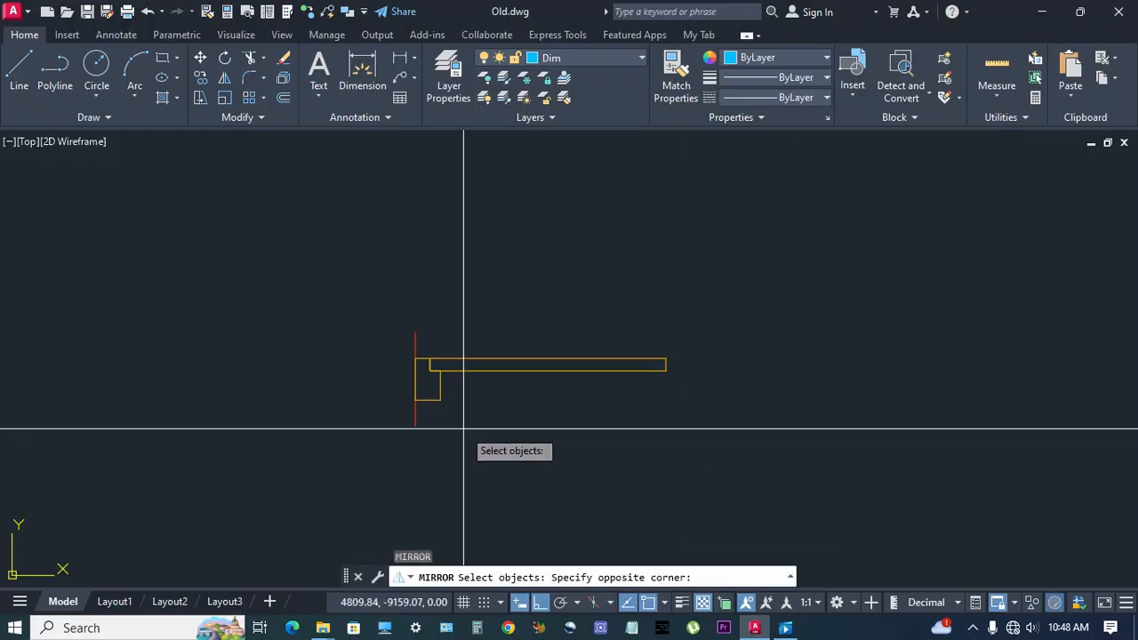
pyautogui.click(398, 310)
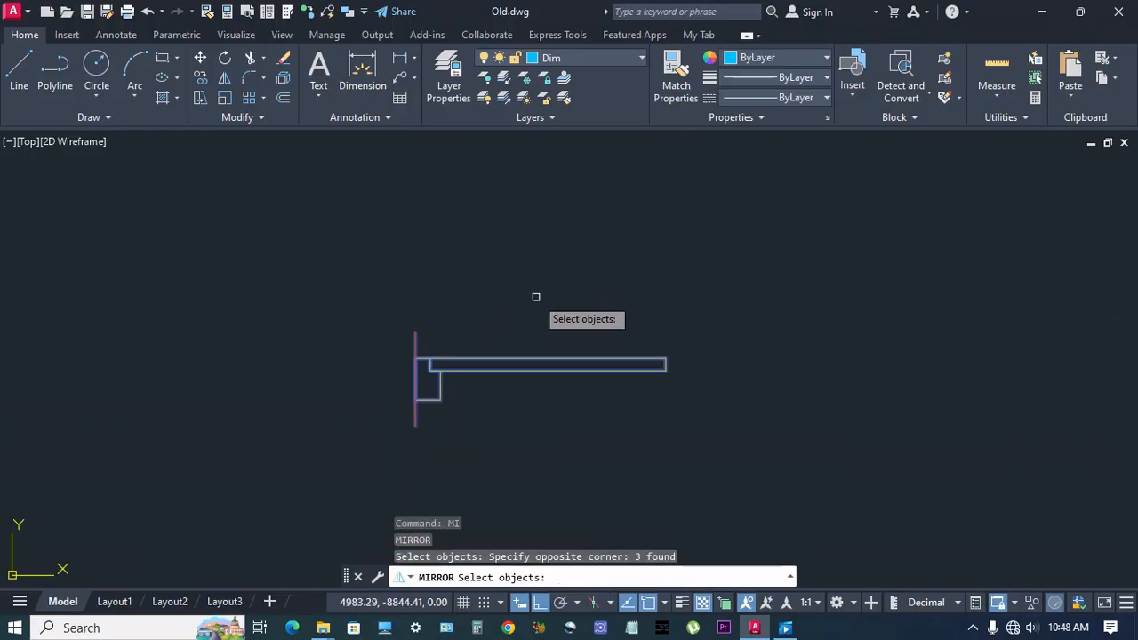
pyautogui.press('Return')
pyautogui.click(665, 368)
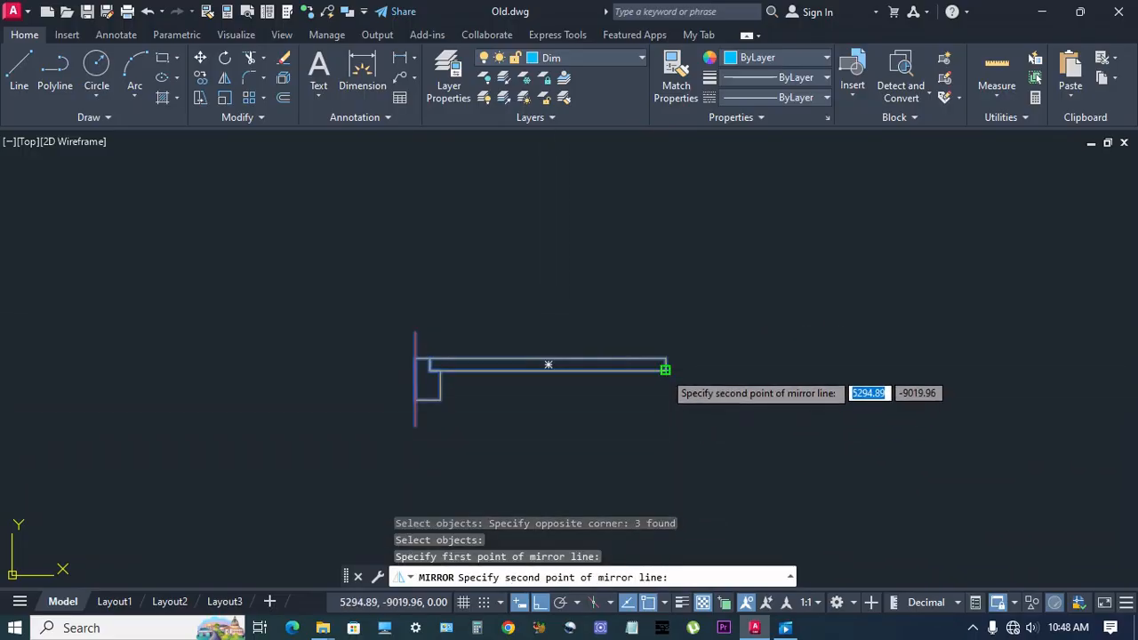
pyautogui.click(676, 298)
pyautogui.press('Return')
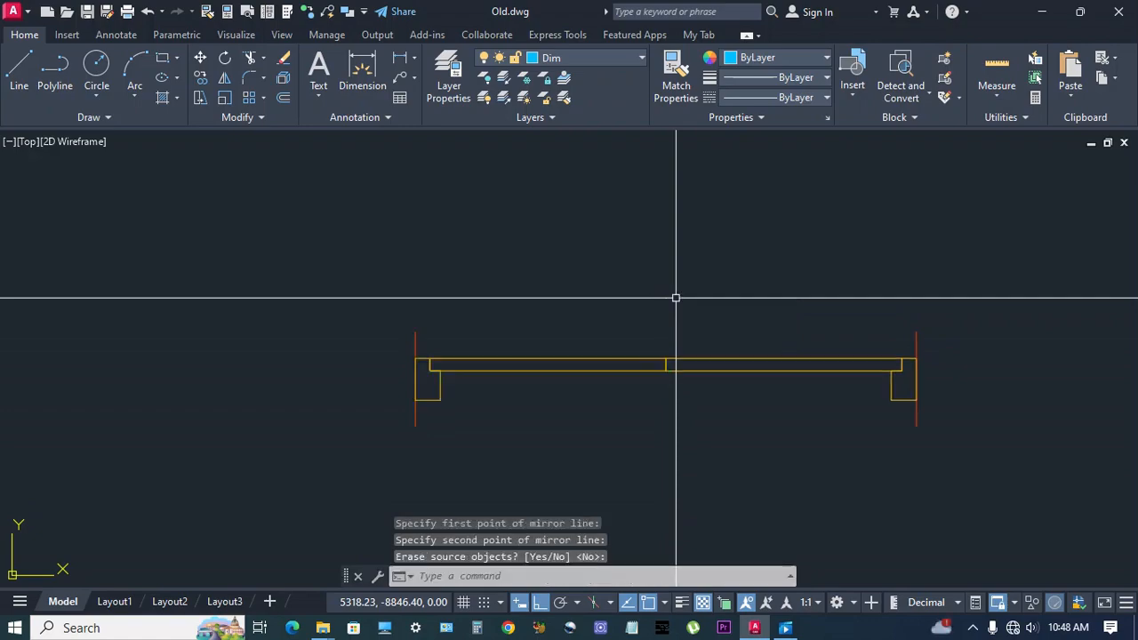
# Rotate the left door leaf 90 degrees about its upper hinge corner at the left jamb
pyautogui.moveTo(655, 374); pyautogui.dragTo(648, 370, button='middle')
pyautogui.write('r')
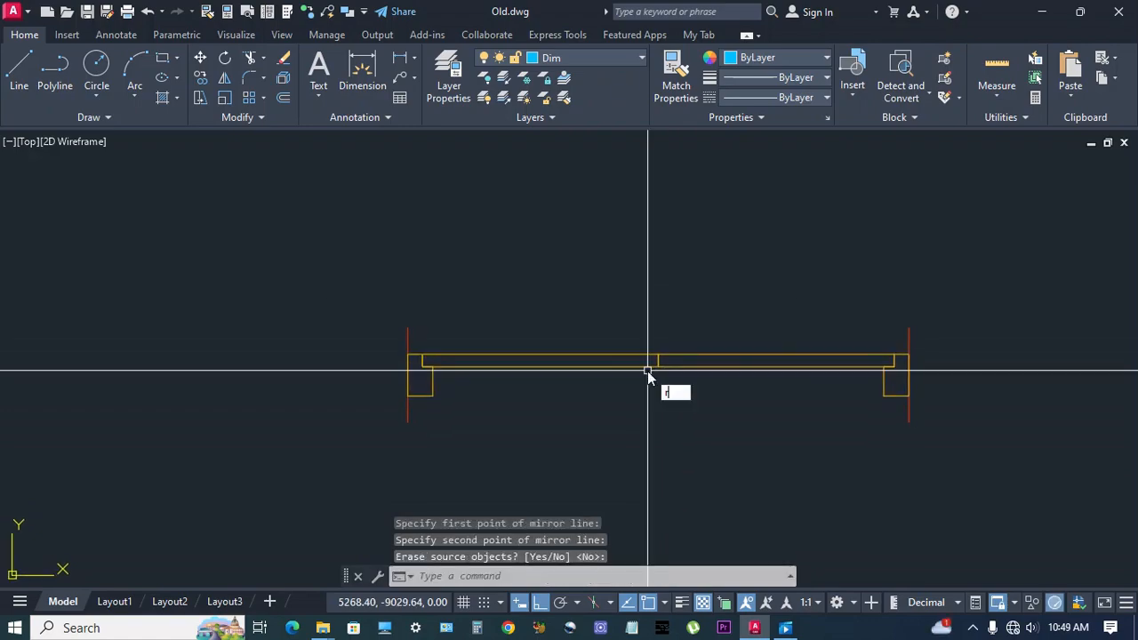
pyautogui.write('o')
pyautogui.press('Return')
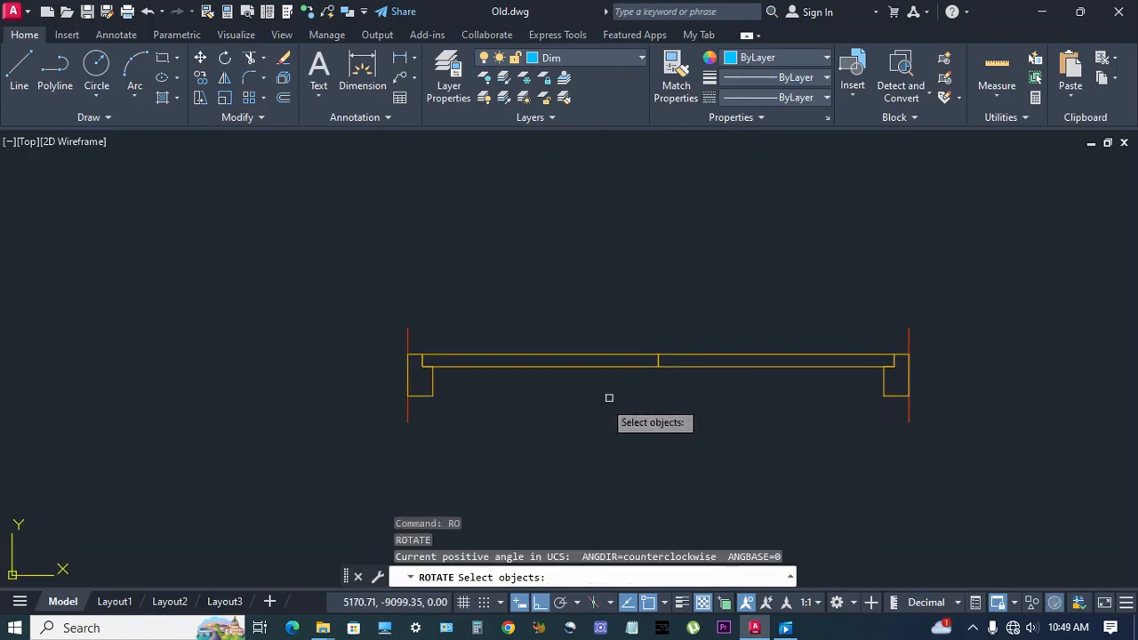
pyautogui.click(567, 366)
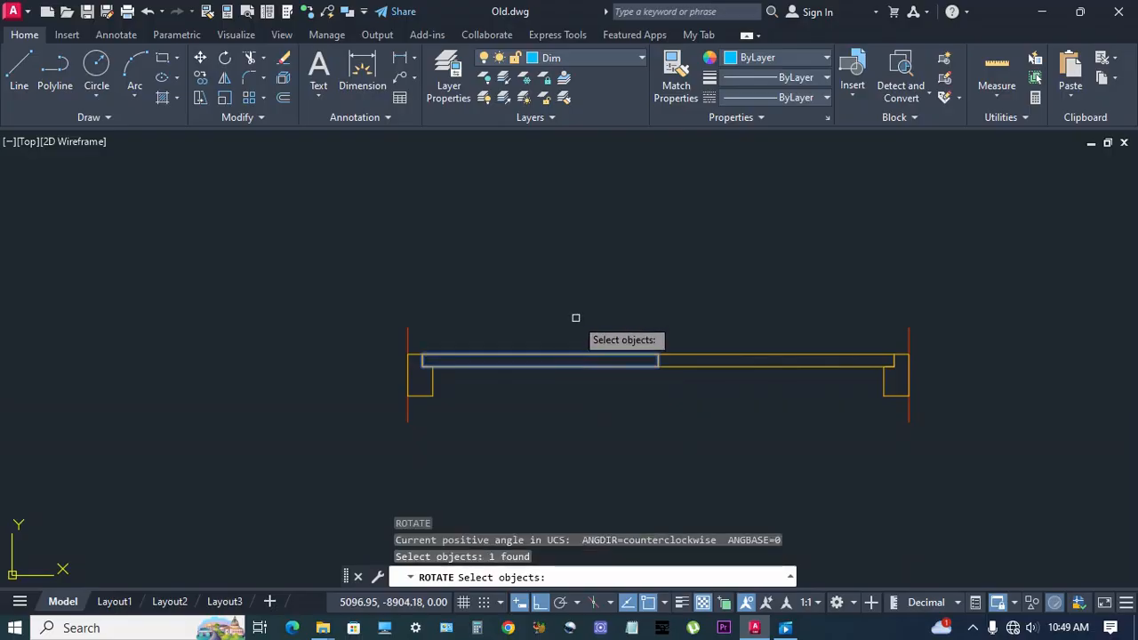
pyautogui.press('Return')
pyautogui.scroll(2, 471, 366)
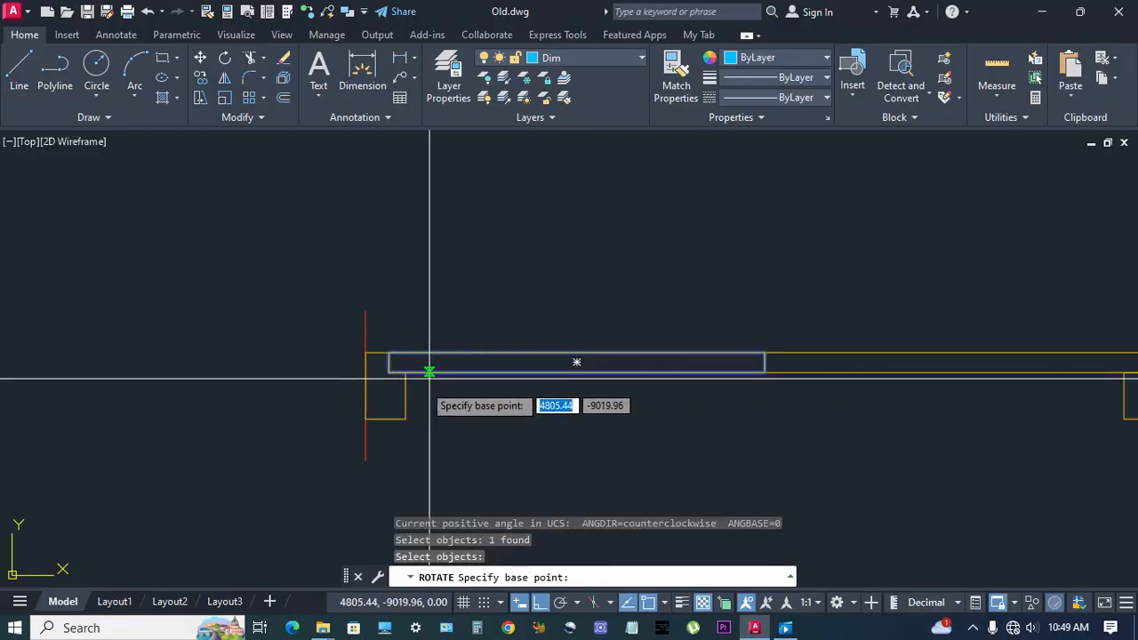
pyautogui.click(390, 353)
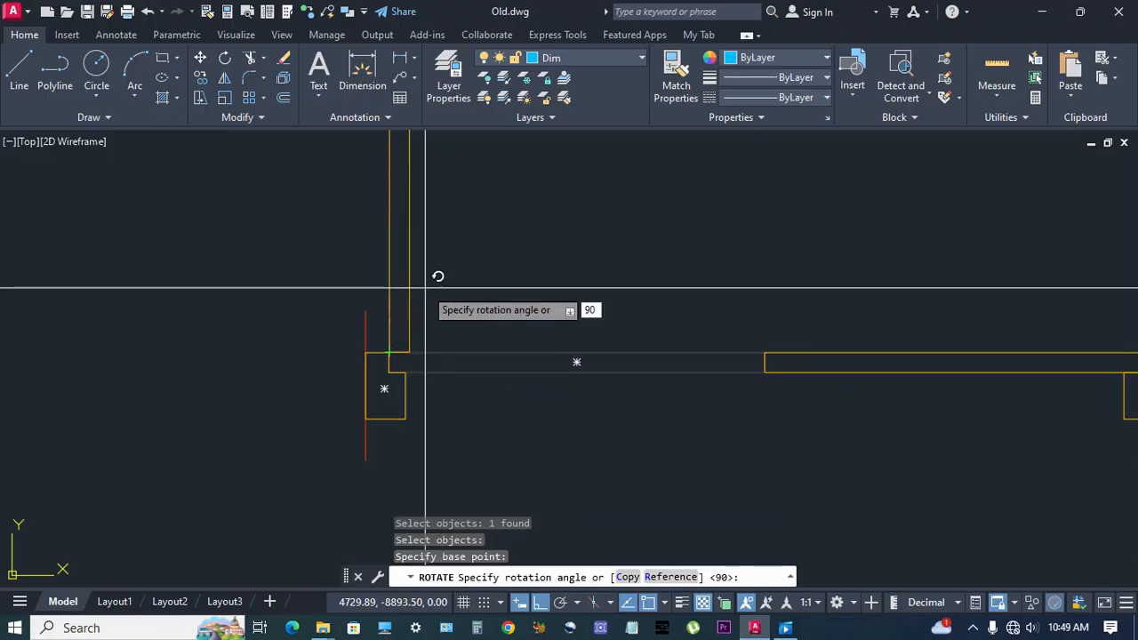
pyautogui.press('Return')
# Draw the left leaf's 90-degree swing arc, centred on its hinge corner, from the right leaf's free end to the open leaf's tip
pyautogui.scroll(-2, 454, 310)
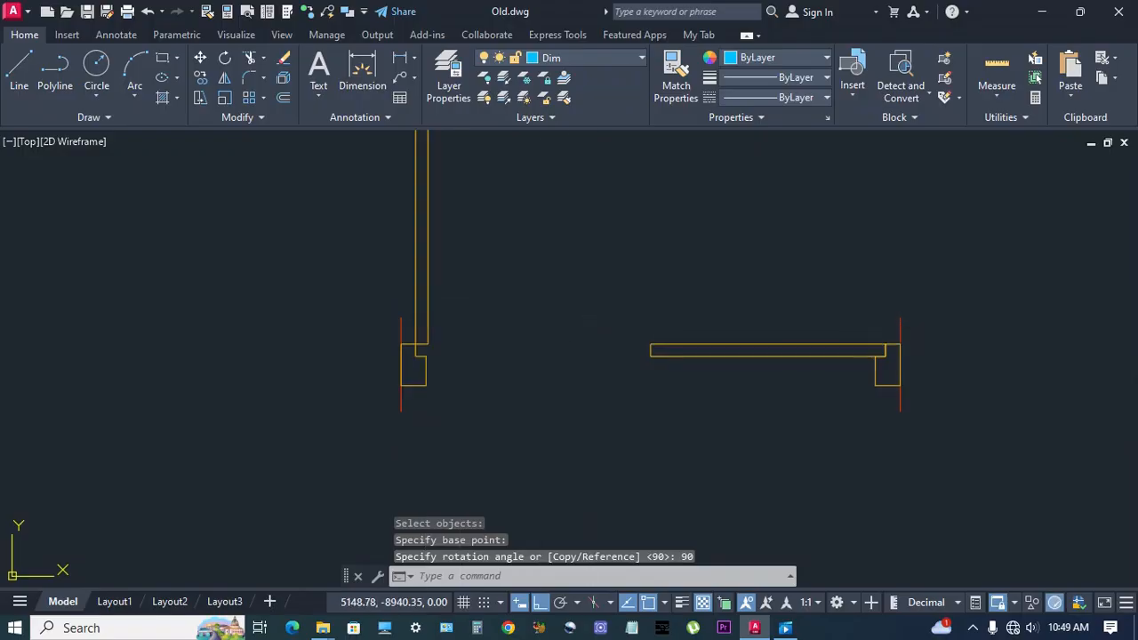
pyautogui.moveTo(576, 320); pyautogui.dragTo(598, 381, button='middle')
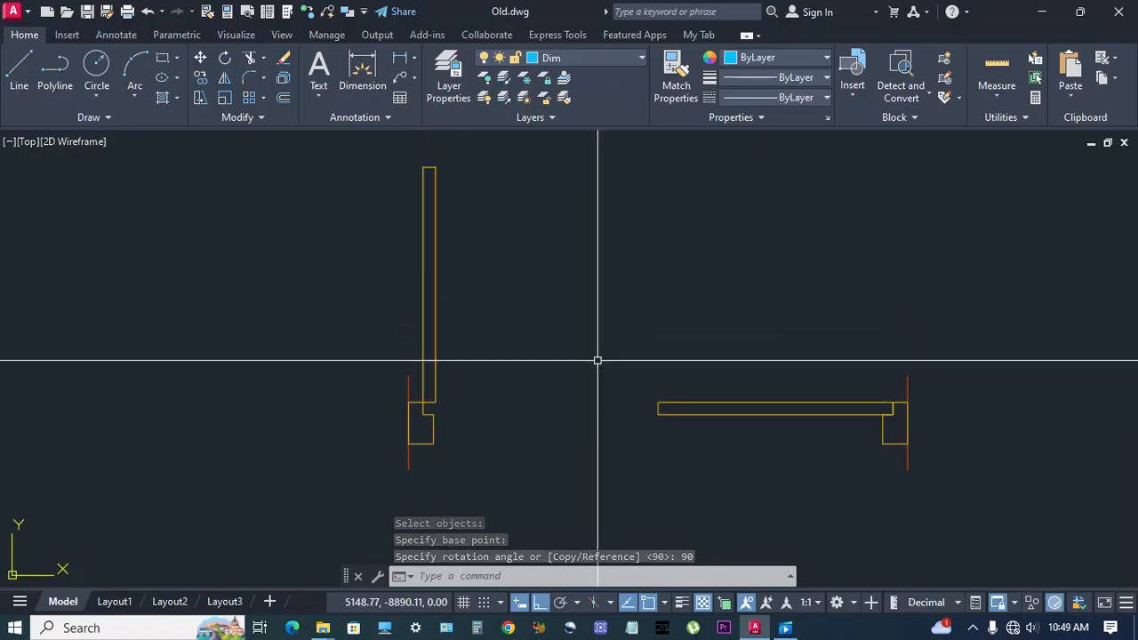
pyautogui.write('a')
pyautogui.press('Return')
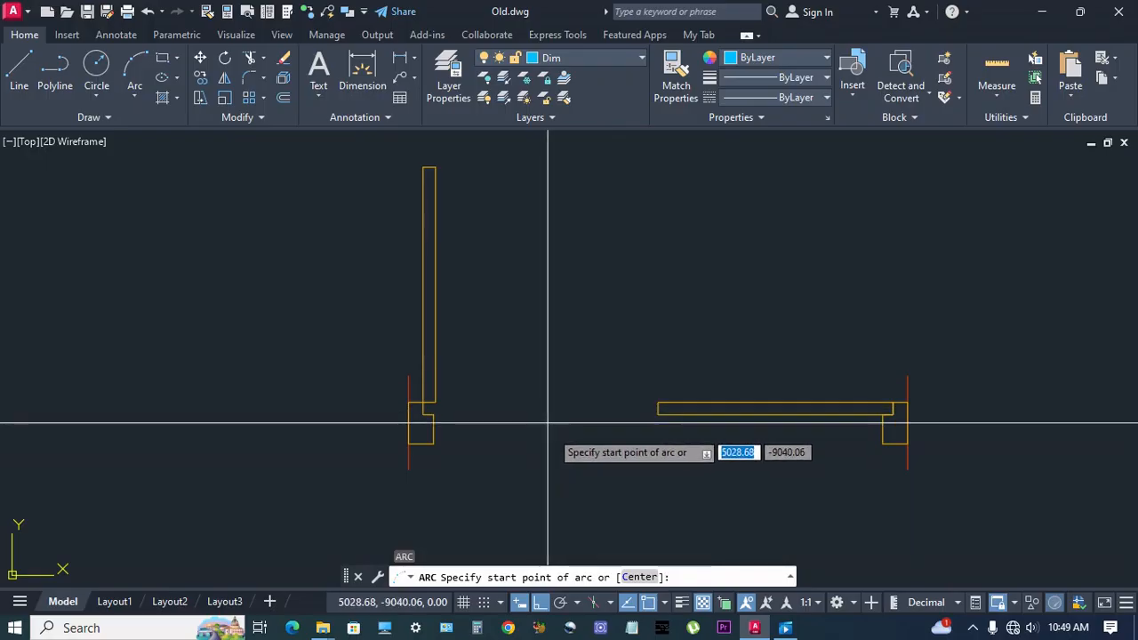
pyautogui.click(640, 578)
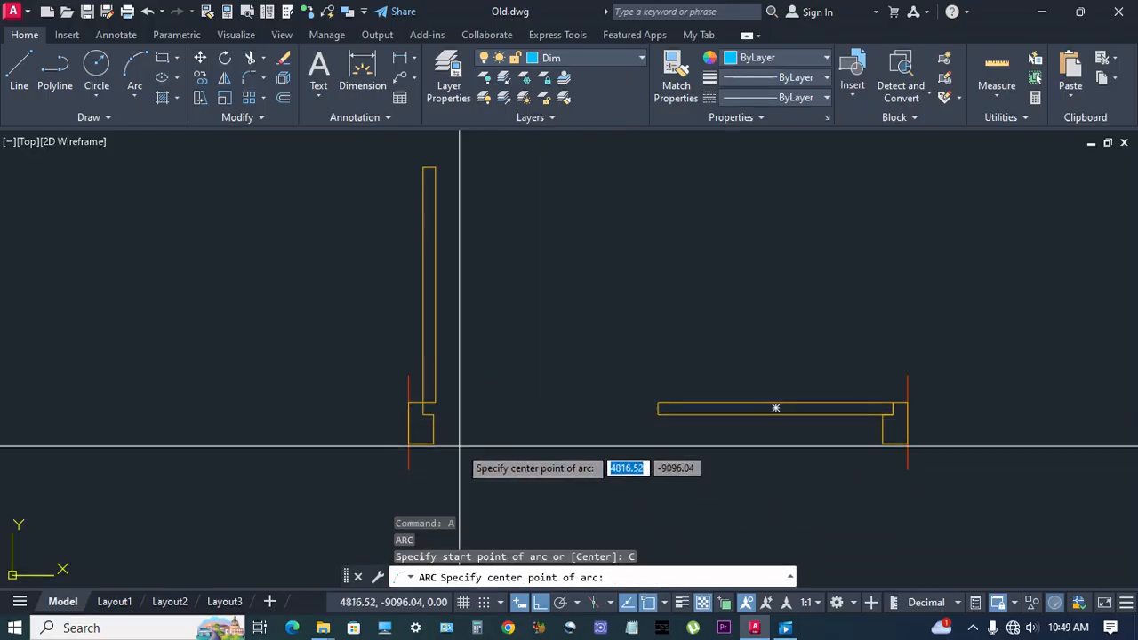
pyautogui.scroll(2, 421, 409)
pyautogui.click(424, 399)
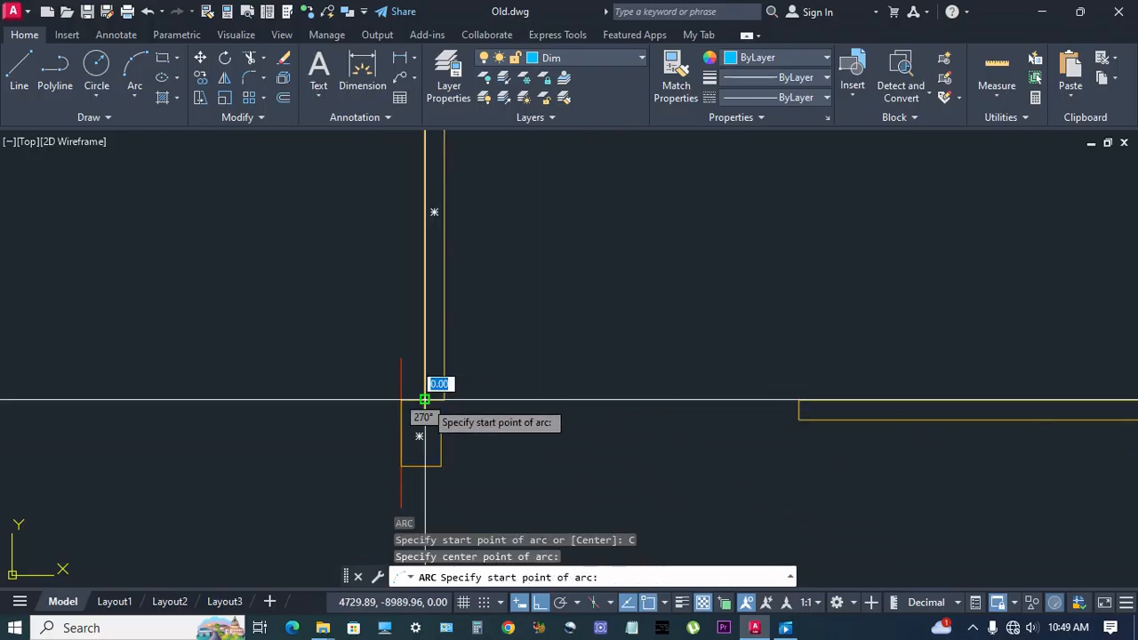
pyautogui.click(798, 399)
pyautogui.scroll(-2, 799, 400)
pyautogui.moveTo(746, 265); pyautogui.dragTo(728, 313, button='middle')
pyautogui.scroll(2, 553, 213)
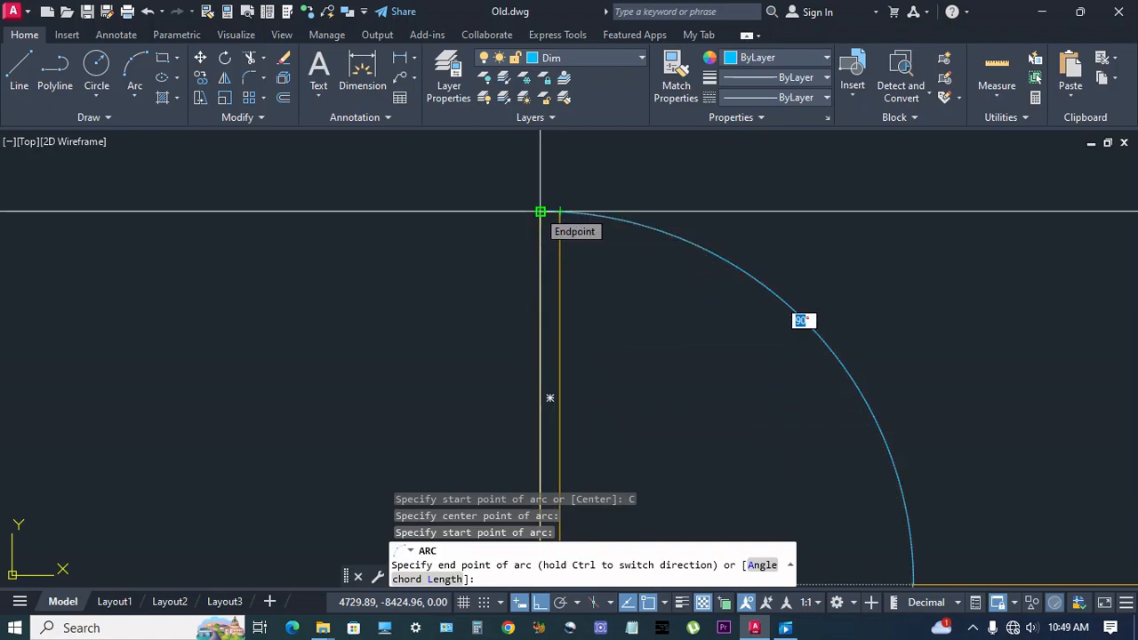
pyautogui.click(540, 212)
pyautogui.scroll(-2, 532, 240)
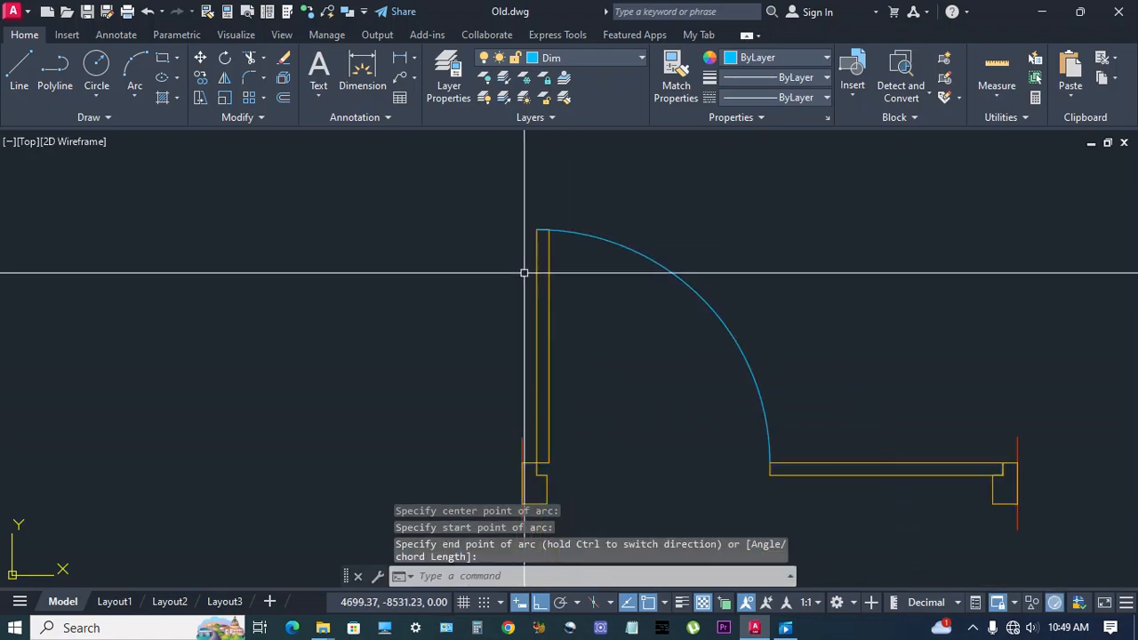
# Assign the swing arc to the Doors layer and make Doors the current layer
pyautogui.moveTo(552, 315); pyautogui.dragTo(515, 297, button='middle')
pyautogui.click(702, 272)
pyautogui.click(649, 323)
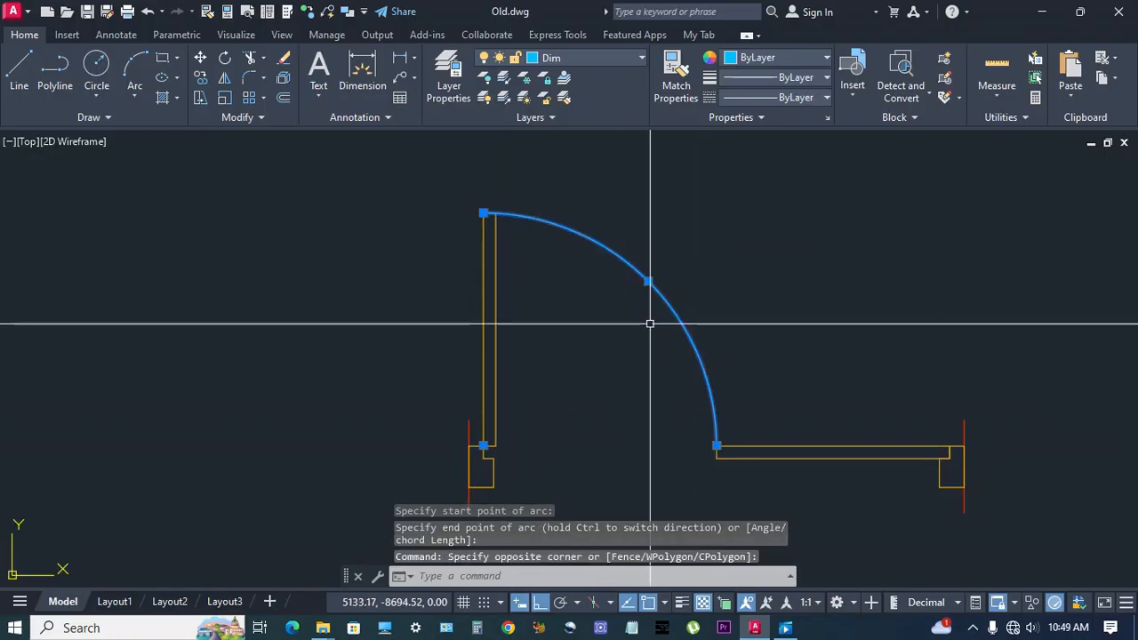
pyautogui.click(600, 57)
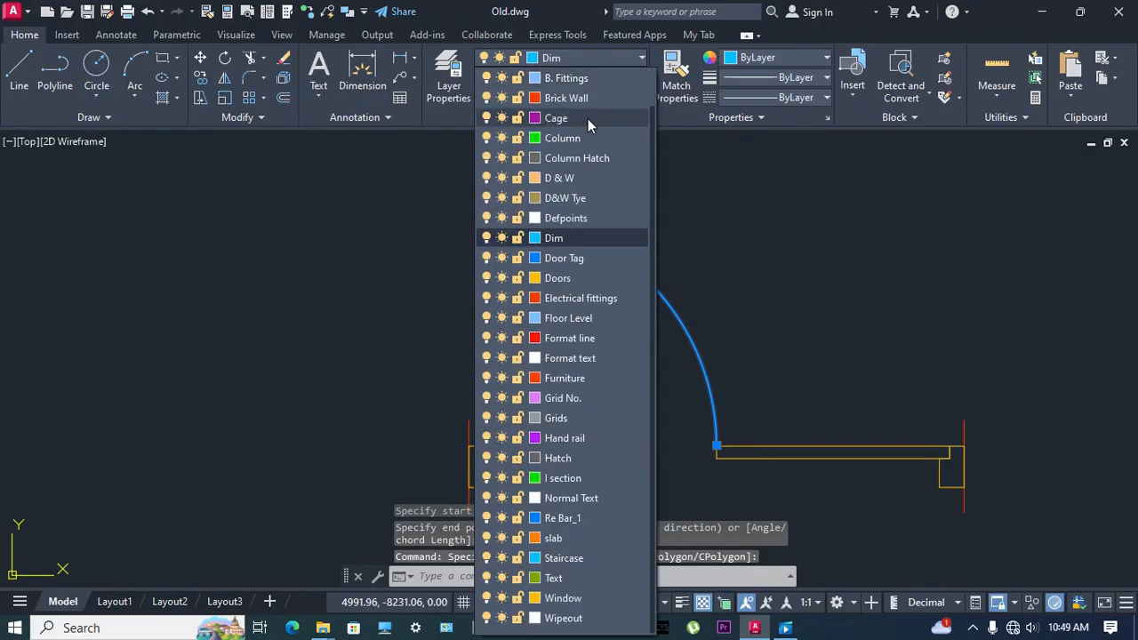
pyautogui.click(560, 278)
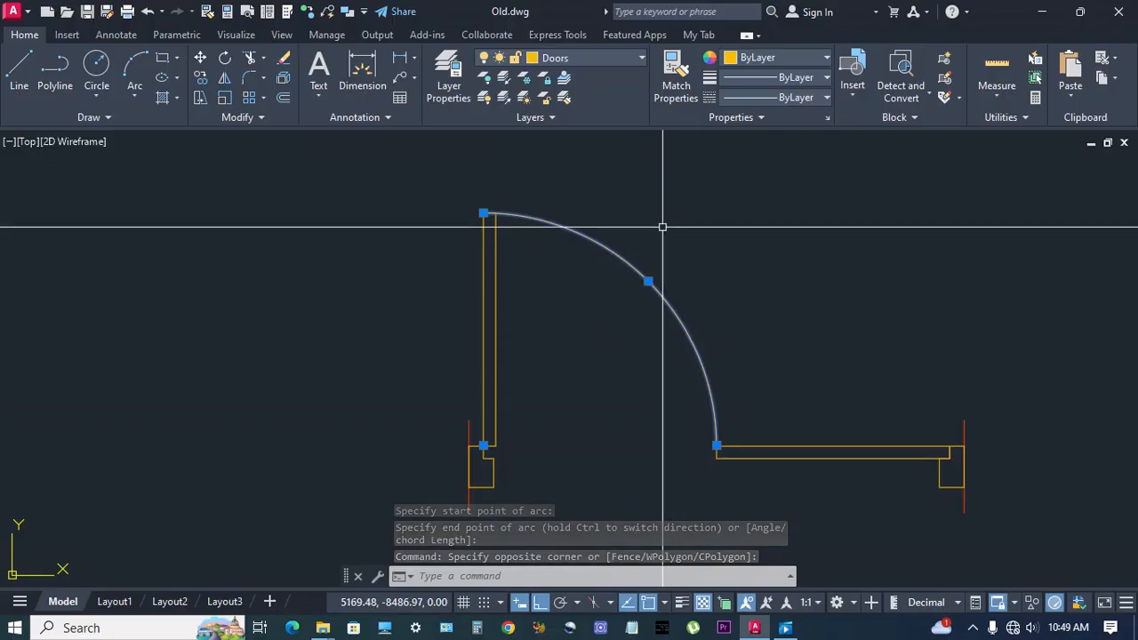
pyautogui.click(567, 80)
# Erase the right door leaf, leaving the right jamb and wall line in place
pyautogui.moveTo(734, 275); pyautogui.dragTo(660, 252, button='middle')
pyautogui.click(733, 383)
pyautogui.click(709, 458)
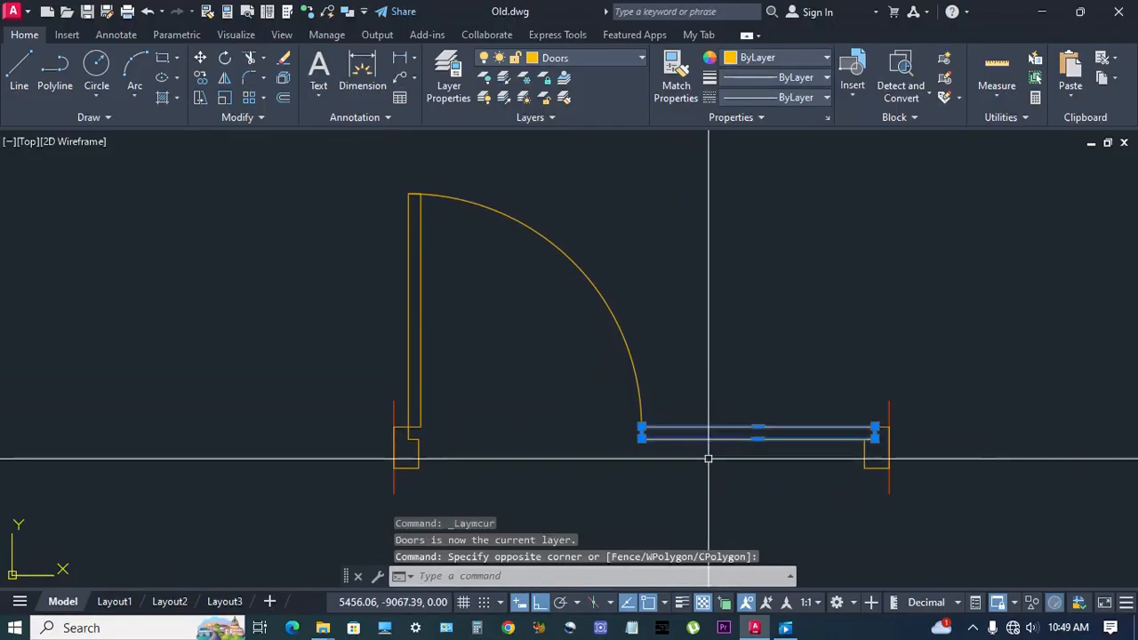
pyautogui.press('Return')
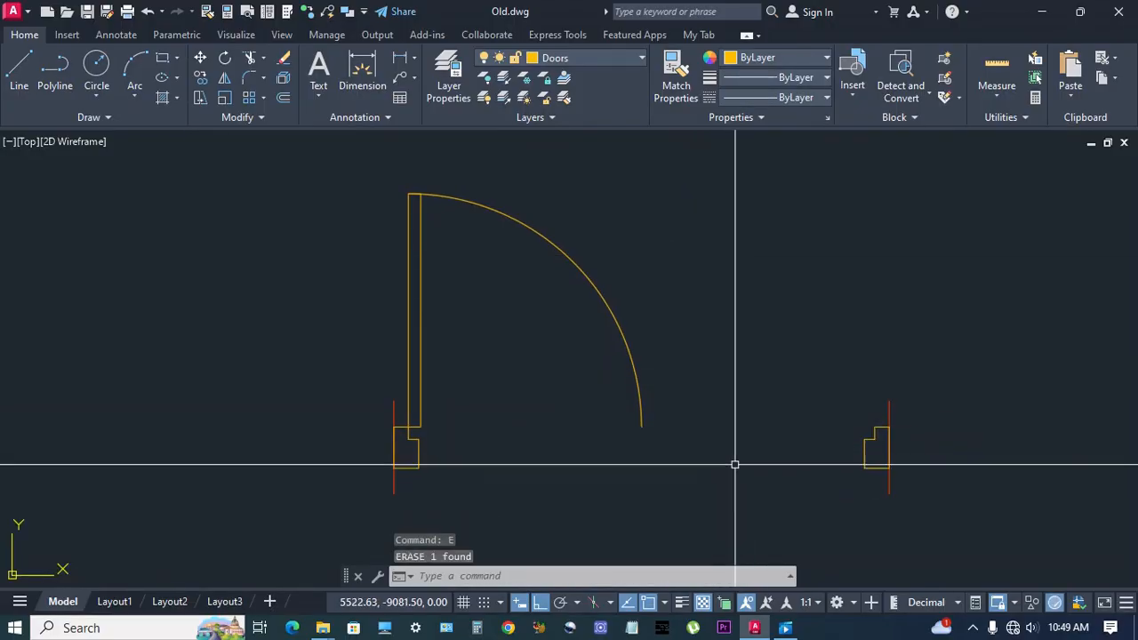
# Mirror the left leaf and its swing arc about a vertical line through the arc's lower end, keeping the originals
pyautogui.write('mi')
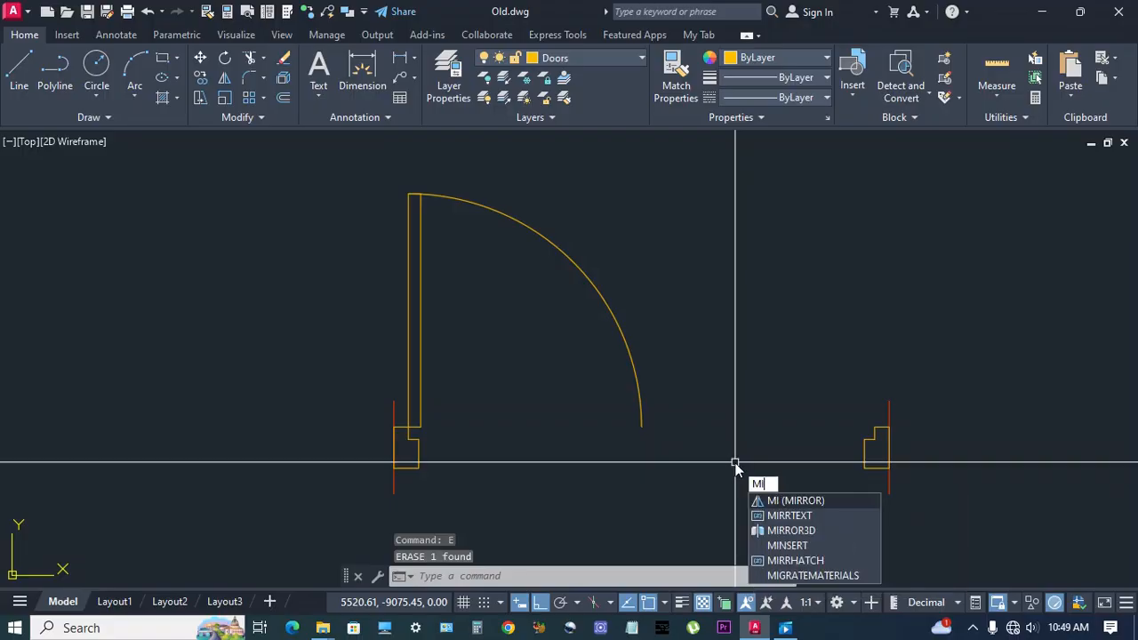
pyautogui.press('Return')
pyautogui.click(556, 193)
pyautogui.click(400, 237)
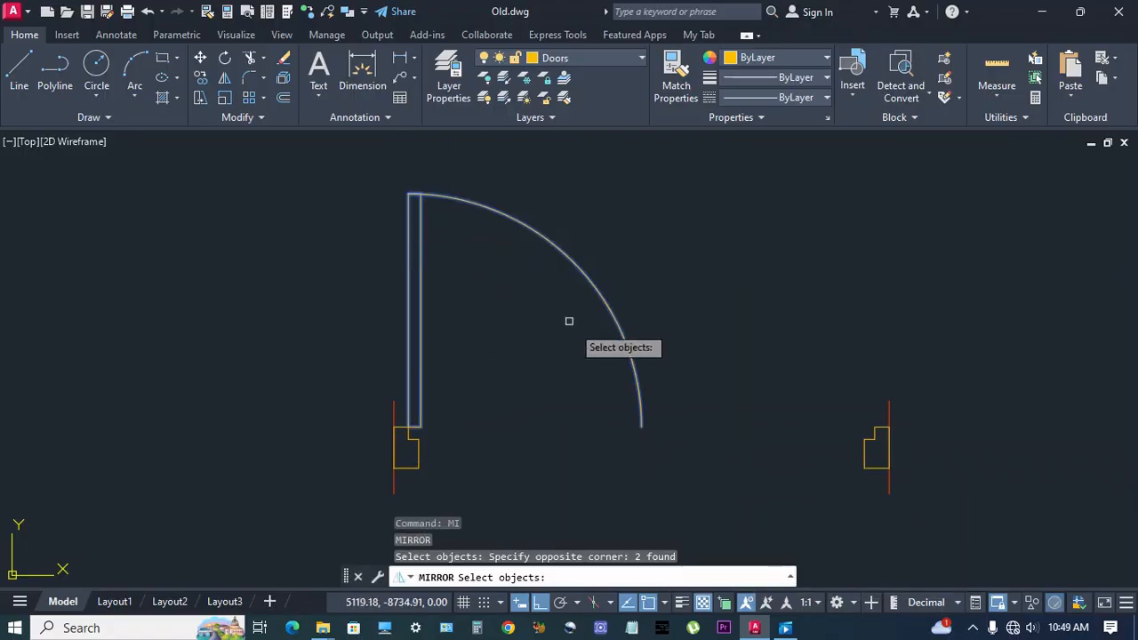
pyautogui.press('Return')
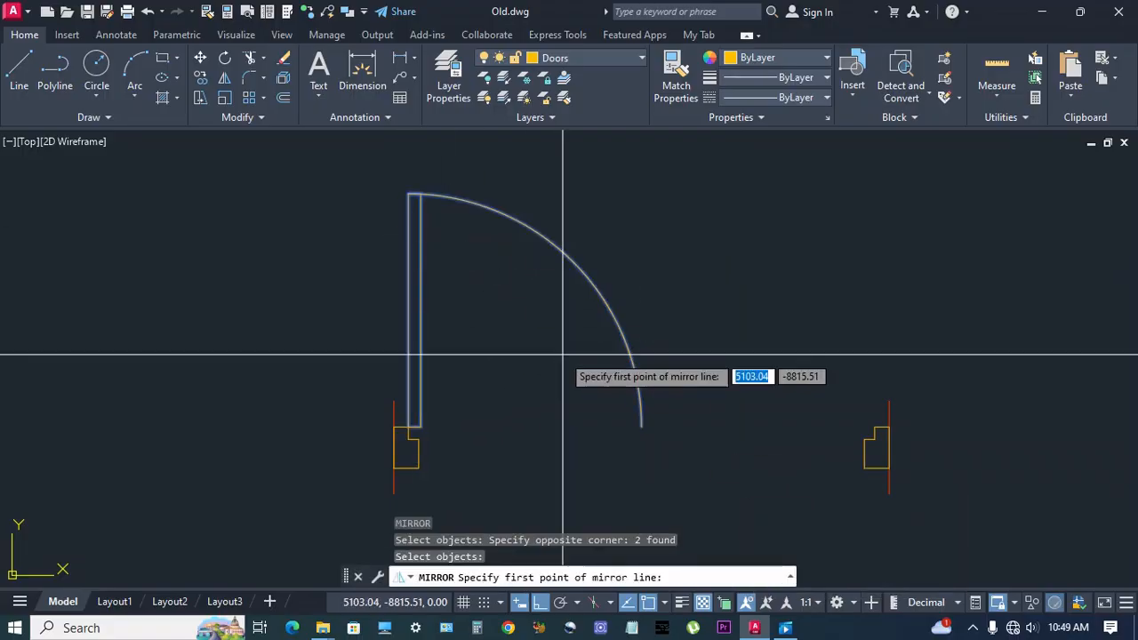
pyautogui.click(640, 427)
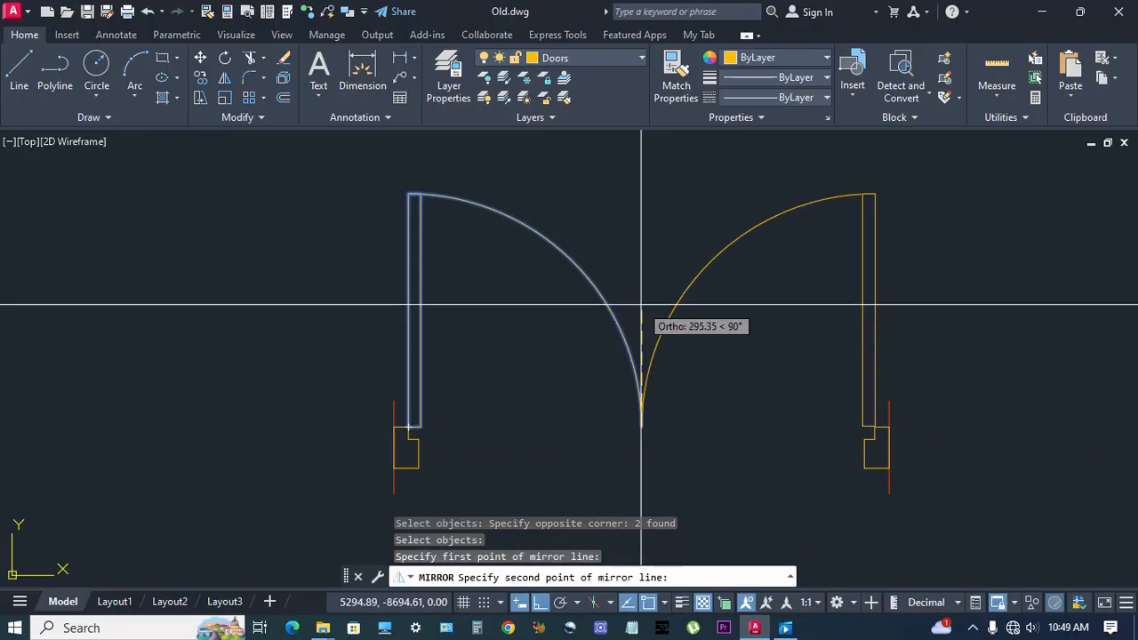
pyautogui.press('F8')
pyautogui.press('F8')
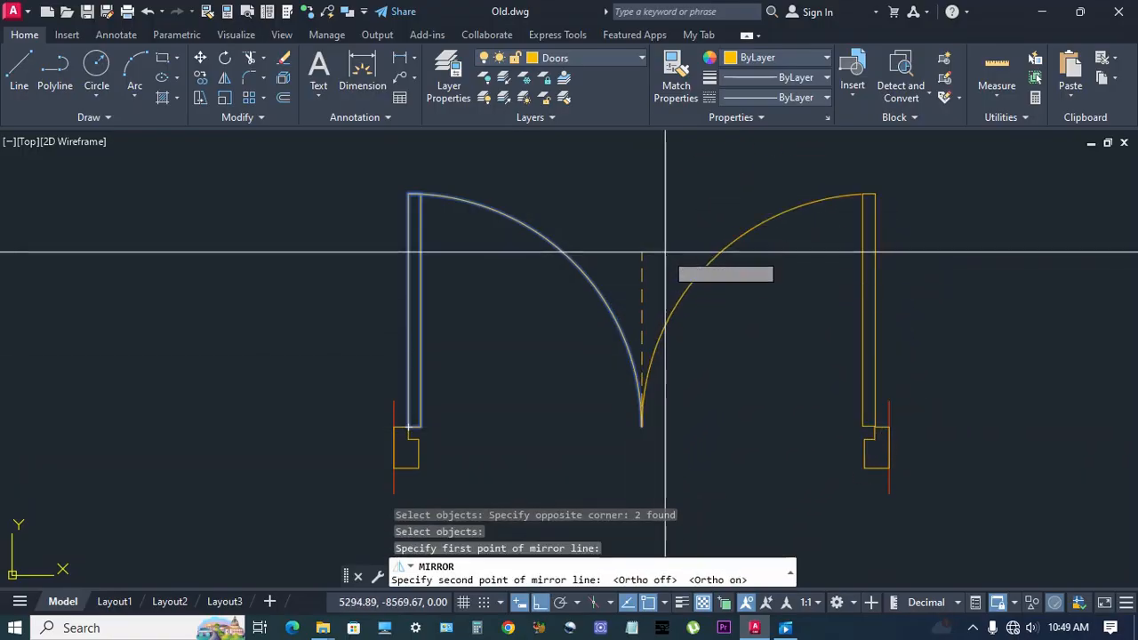
pyautogui.click(675, 221)
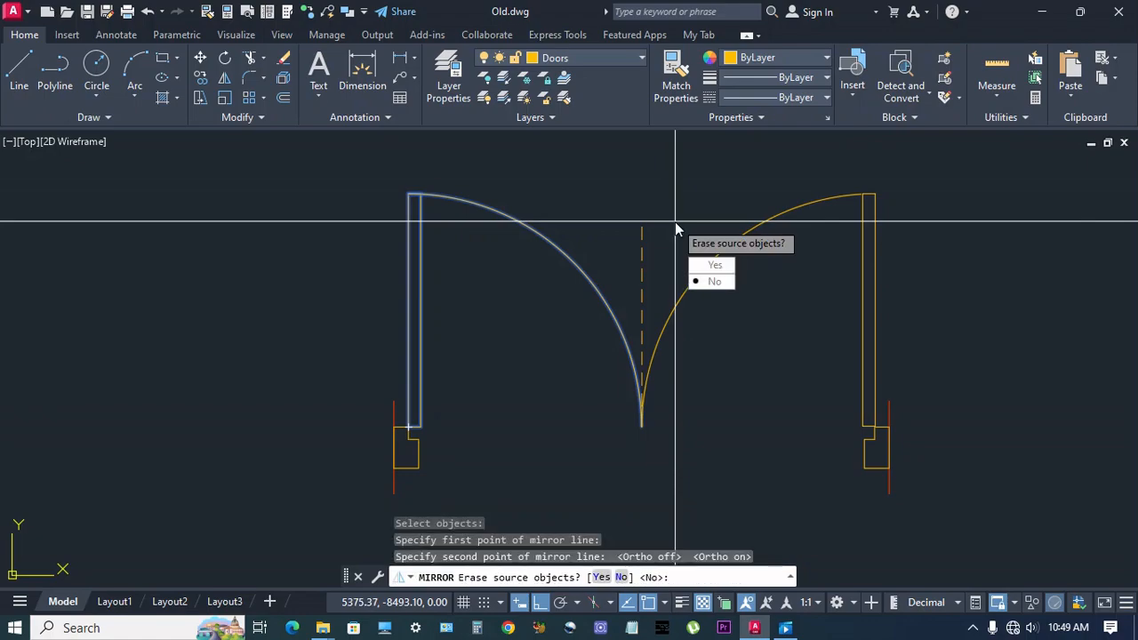
pyautogui.press('Return')
# Measure the left wall line's length and the opening width between the lower ends of the two wall lines
pyautogui.moveTo(716, 352); pyautogui.dragTo(668, 356, button='middle')
pyautogui.moveTo(669, 355); pyautogui.dragTo(659, 355, button='middle')
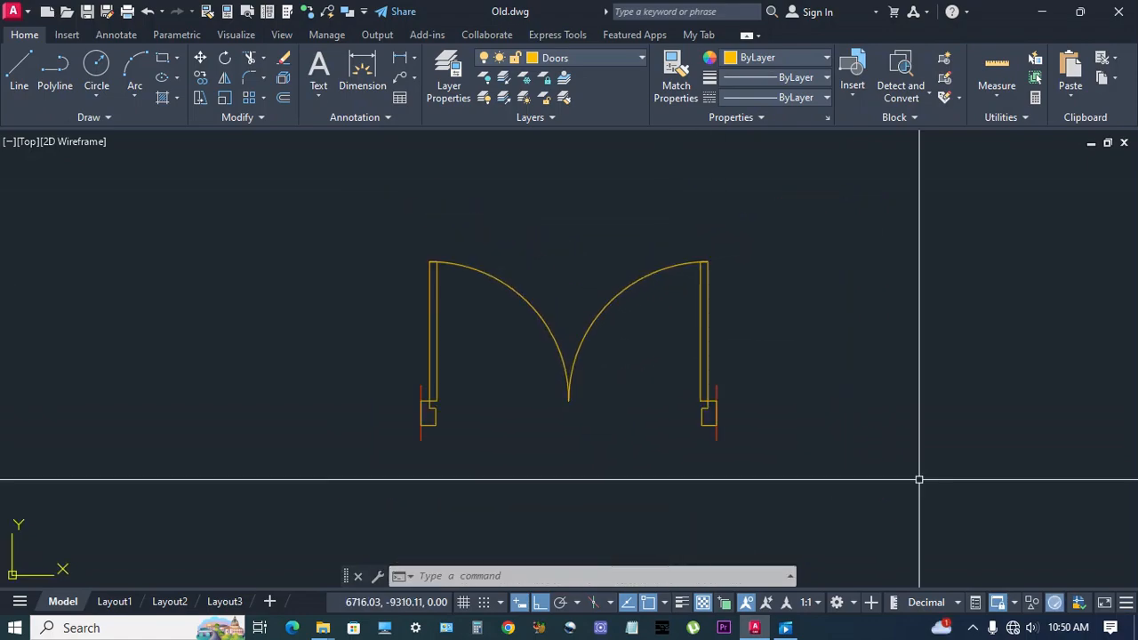
pyautogui.write('i')
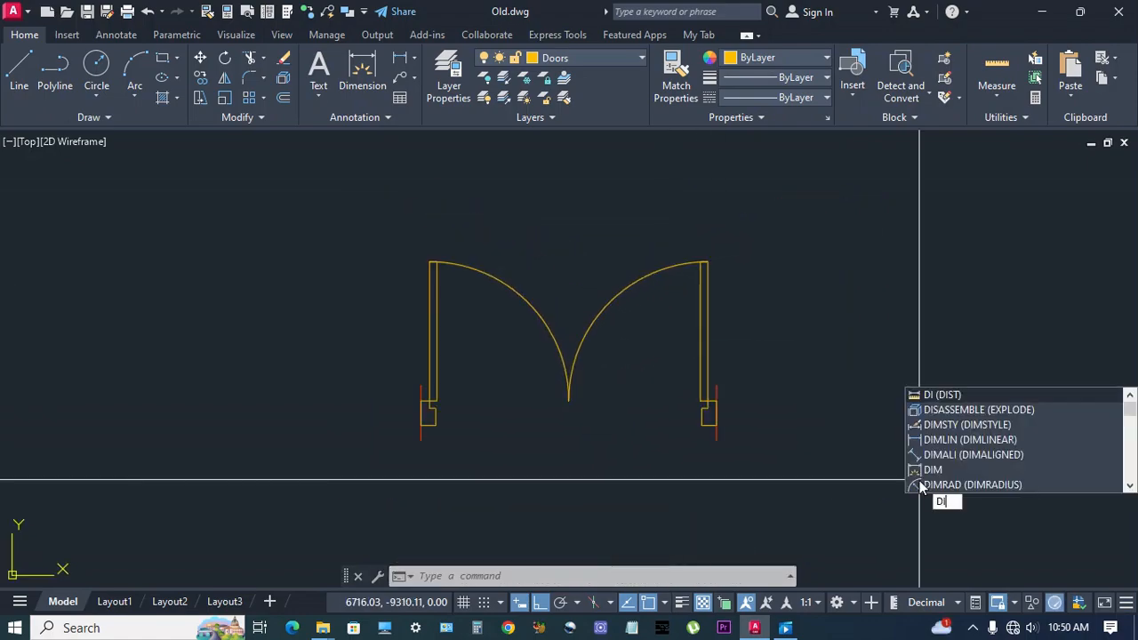
pyautogui.press('Return')
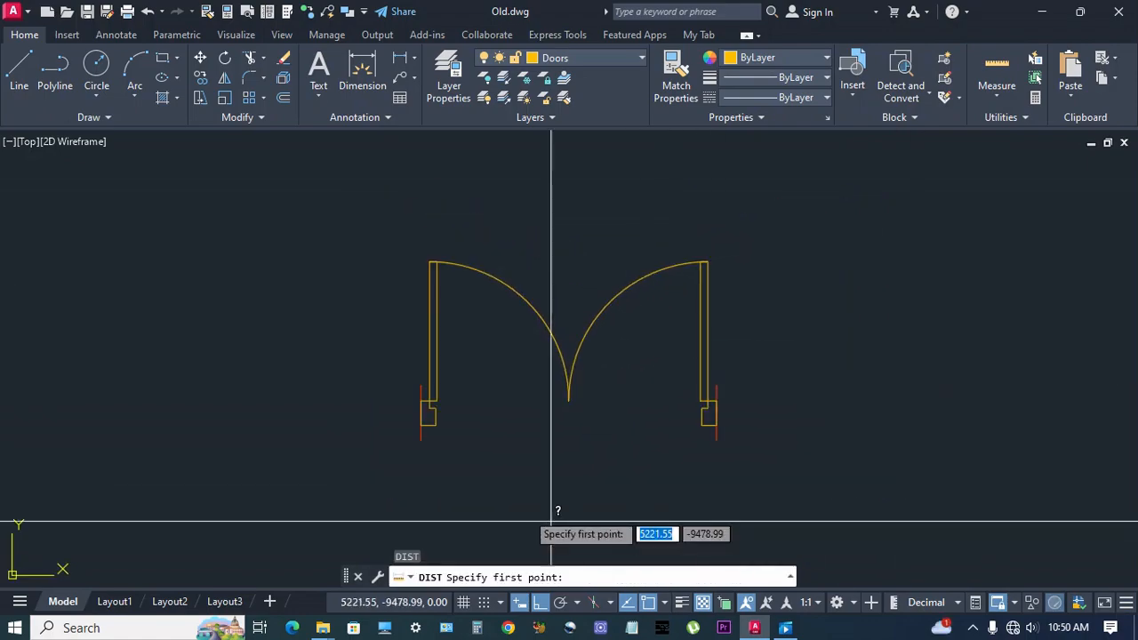
pyautogui.click(420, 386)
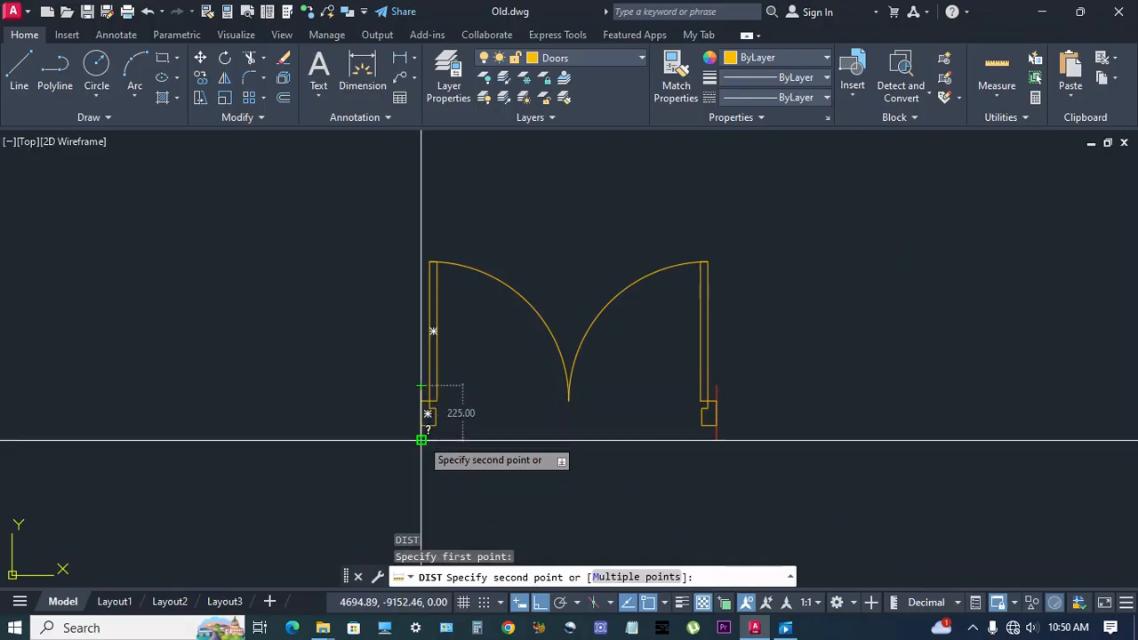
pyautogui.press('Escape')
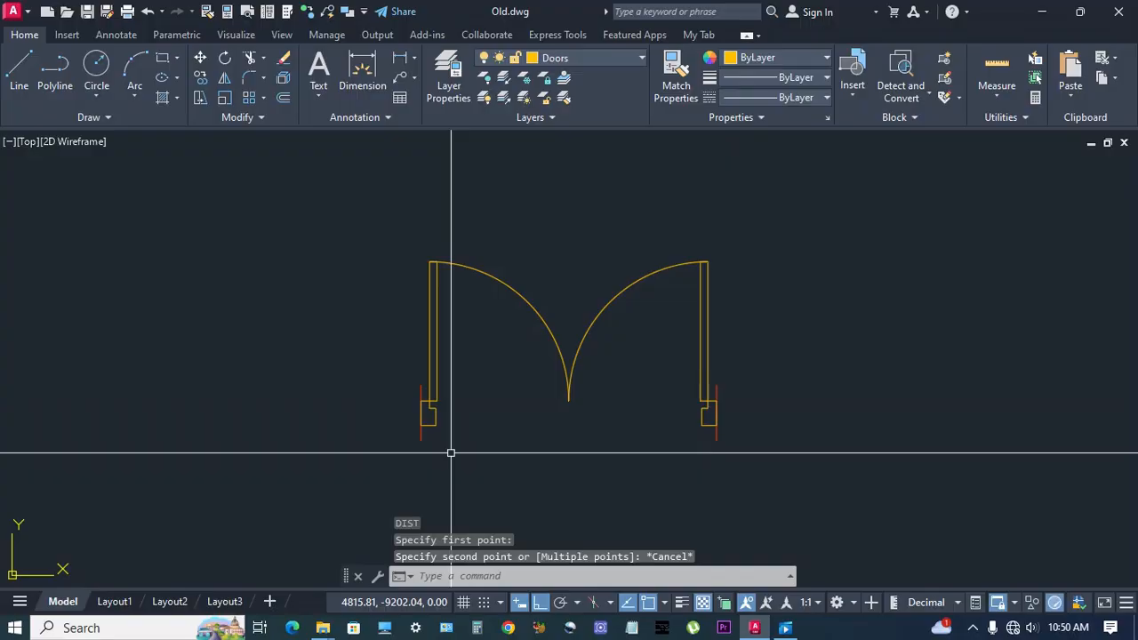
pyautogui.press('Return')
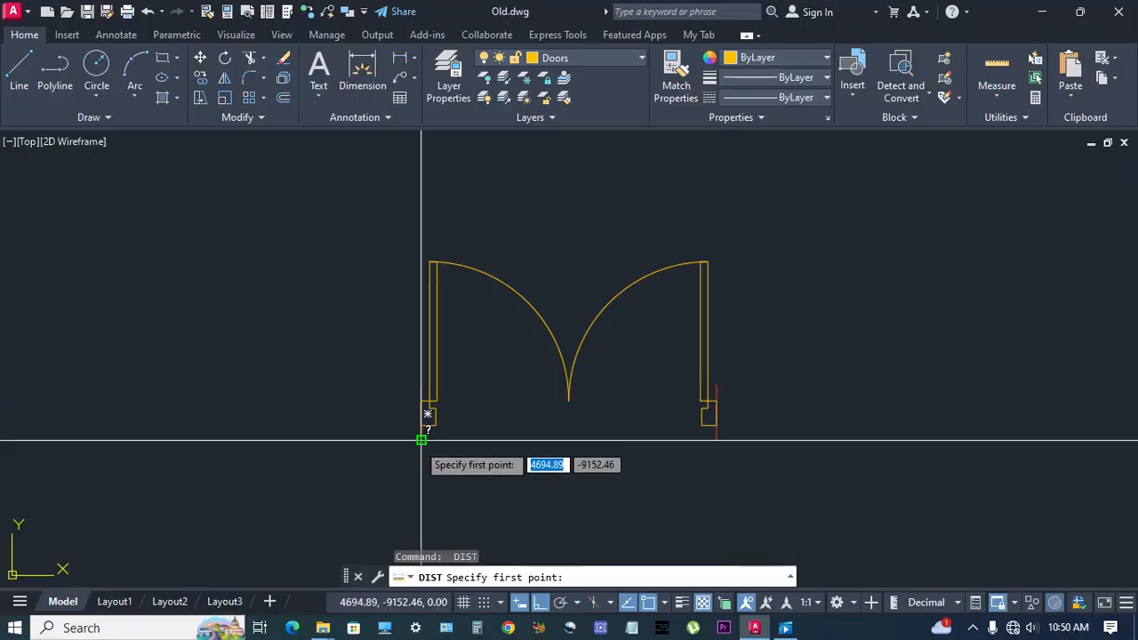
pyautogui.click(421, 440)
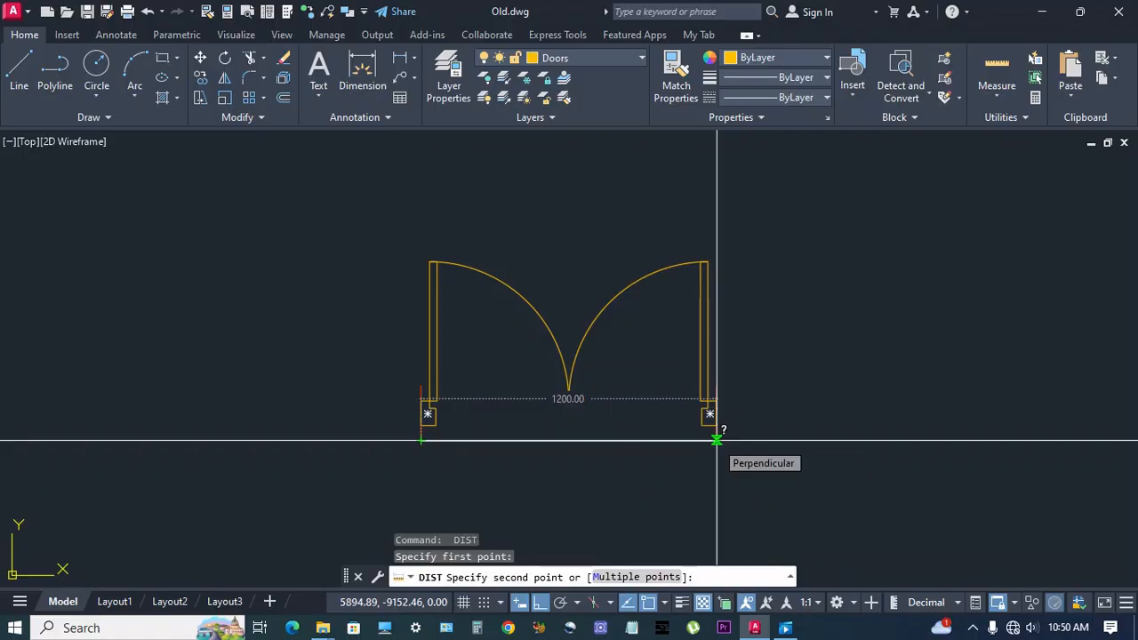
pyautogui.press('Escape')
# Draw a rectangle from the upper end of the left wall line to the lower end of the right wall line
pyautogui.scroll(2, 564, 373)
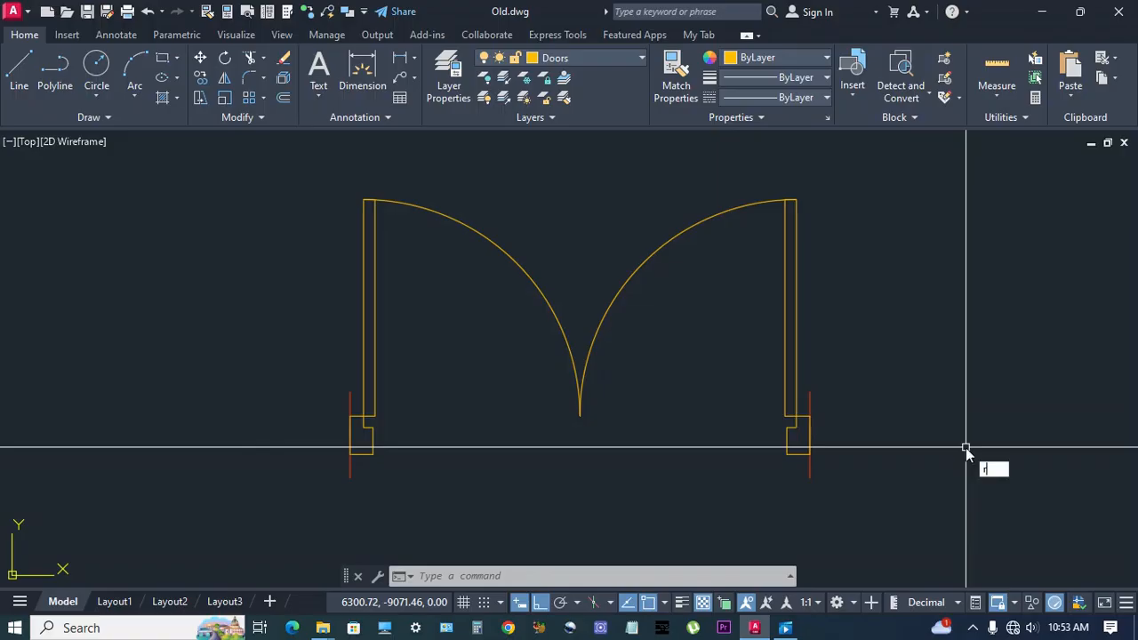
pyautogui.write('rec')
pyautogui.press('Return')
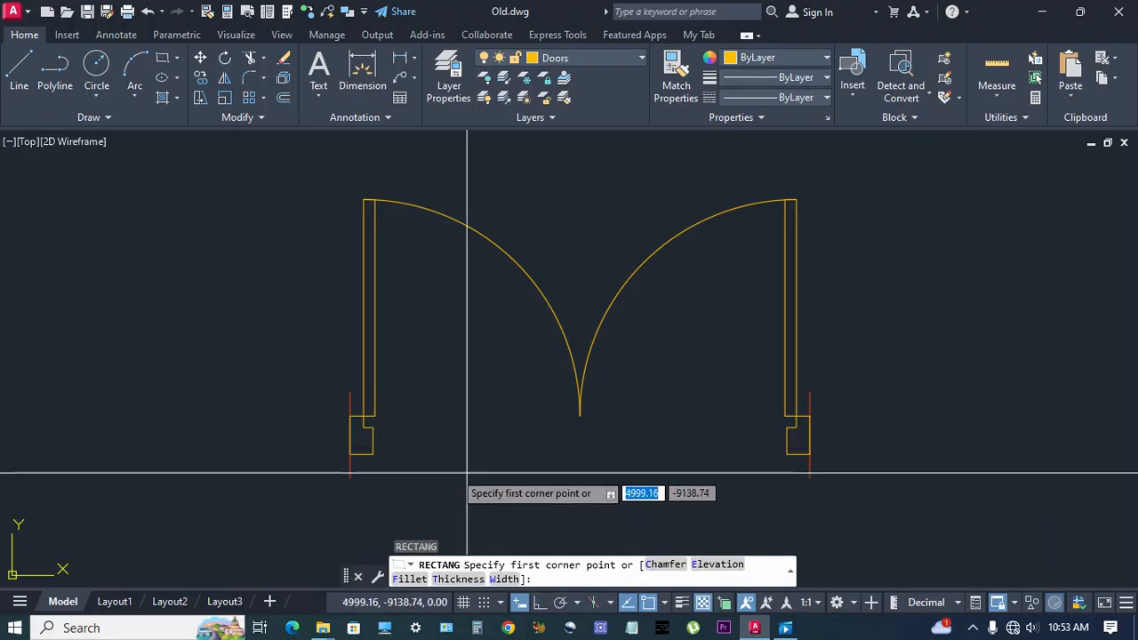
pyautogui.click(349, 392)
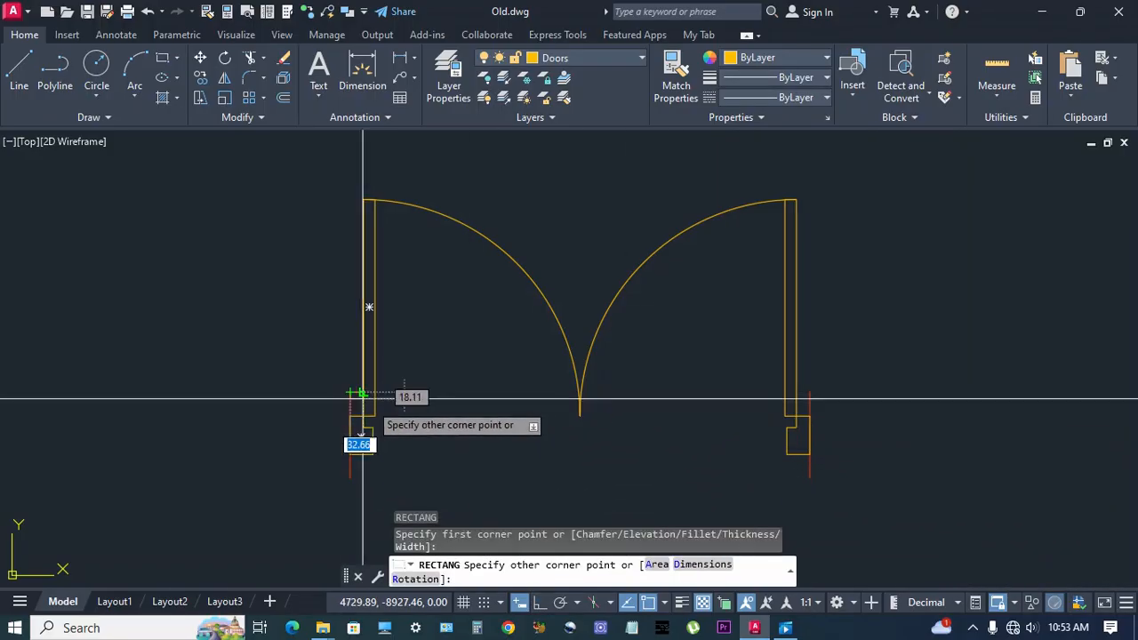
pyautogui.click(809, 477)
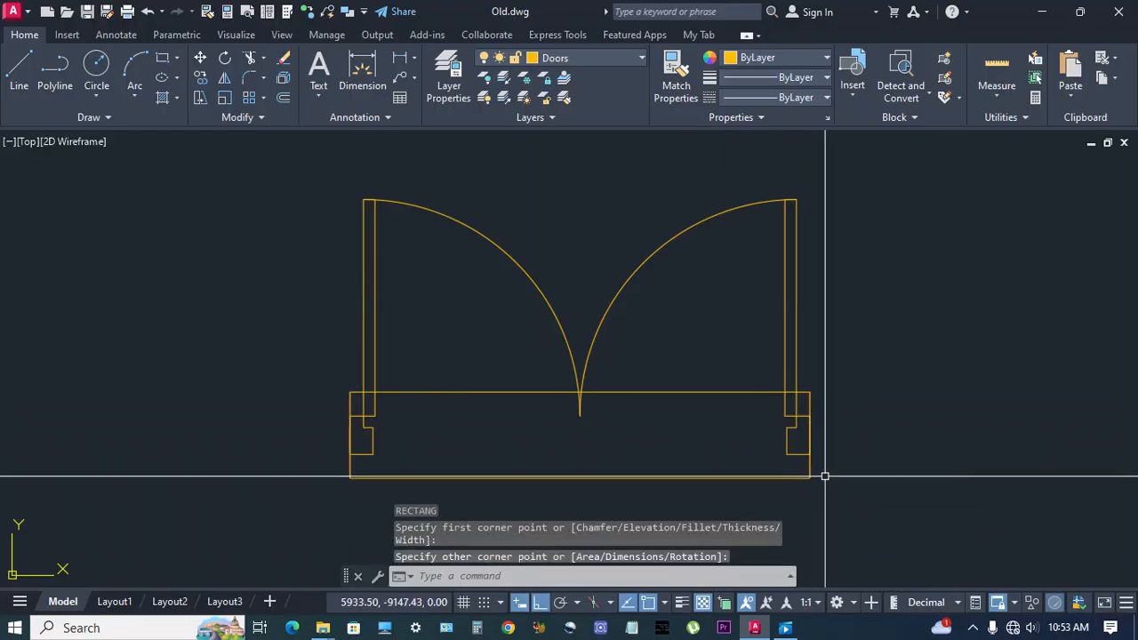
# Stretch the rectangle's upper edge outward by 10 units from its midpoint
pyautogui.moveTo(698, 478); pyautogui.dragTo(713, 461, button='middle')
pyautogui.click(701, 378)
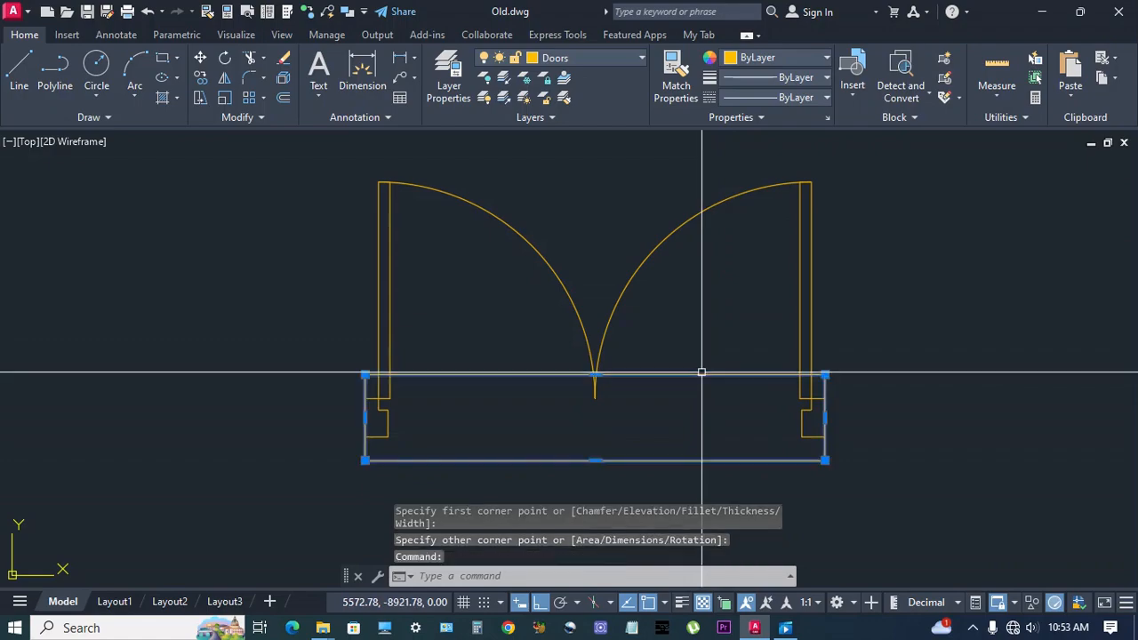
pyautogui.scroll(4, 581, 370)
pyautogui.click(618, 388)
pyautogui.scroll(2, 614, 313)
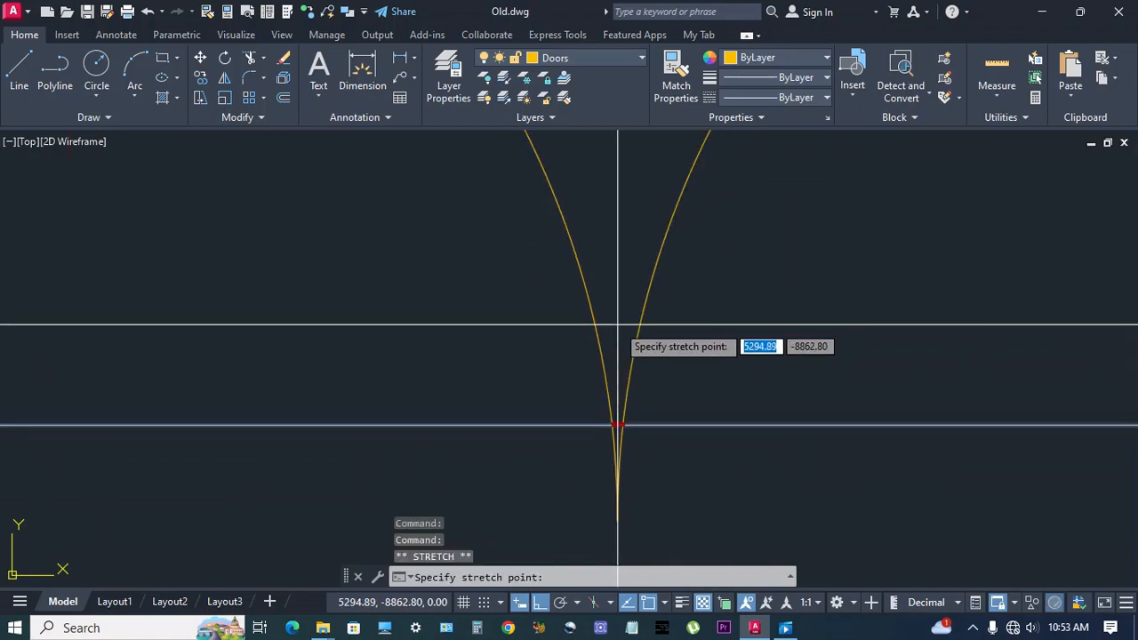
pyautogui.write('10')
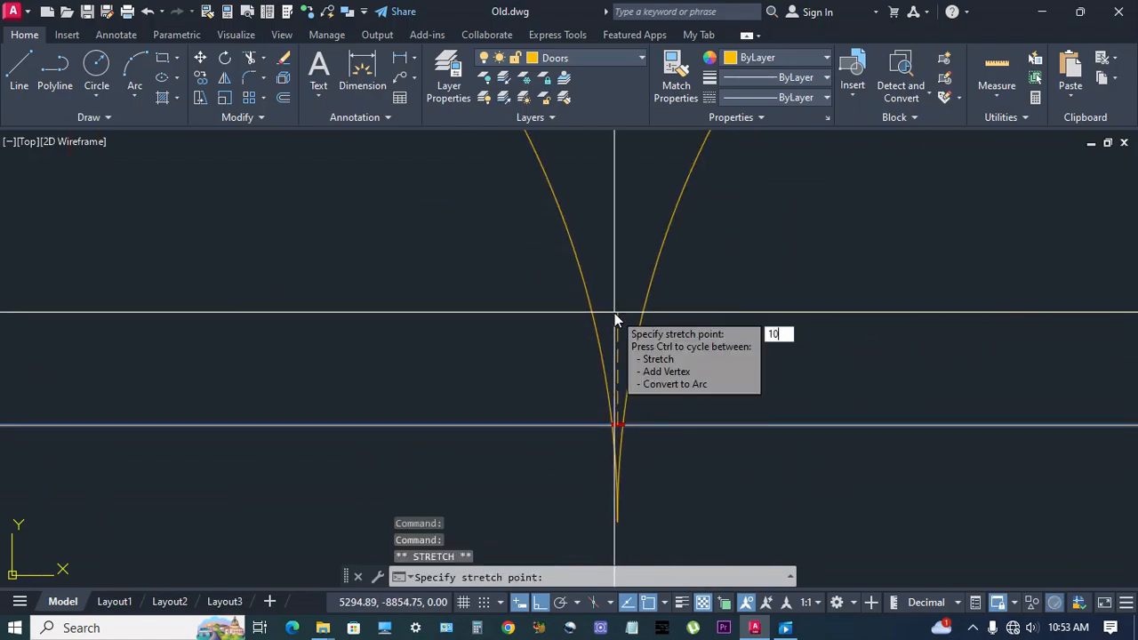
pyautogui.press('Return')
# Stretch the rectangle's lower edge outward by 10 units from its midpoint and deselect the rectangle
pyautogui.scroll(-2, 614, 310)
pyautogui.moveTo(577, 374)
pyautogui.mouseDown(button='middle')
pyautogui.moveTo(576, 417)
pyautogui.moveTo(575, 366)
pyautogui.mouseUp(button='middle')
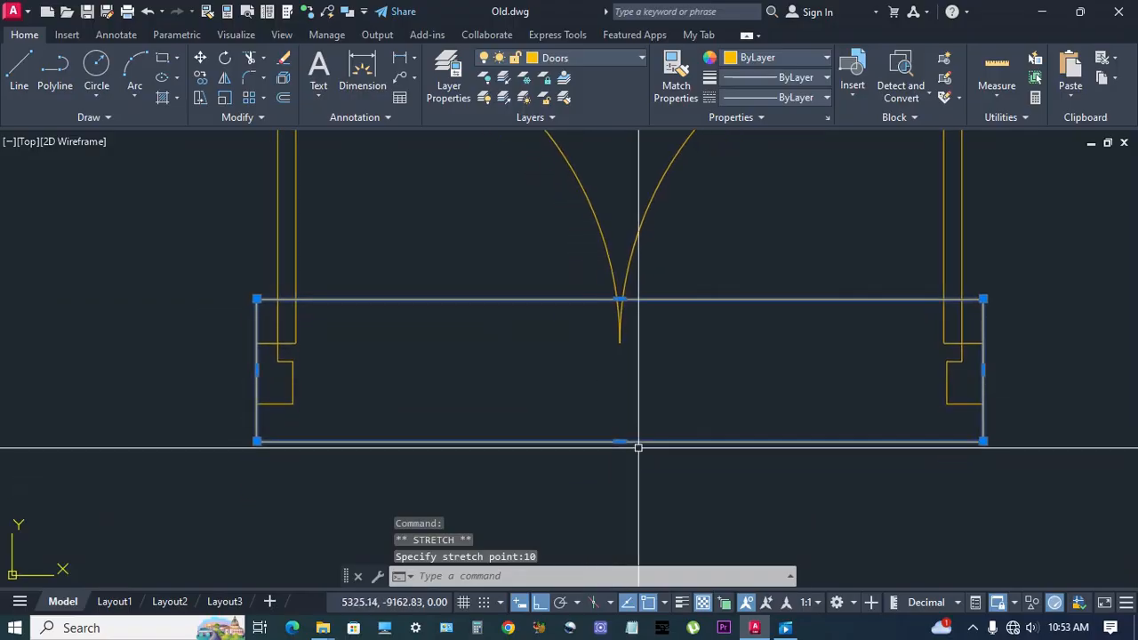
pyautogui.click(614, 444)
pyautogui.scroll(2, 617, 440)
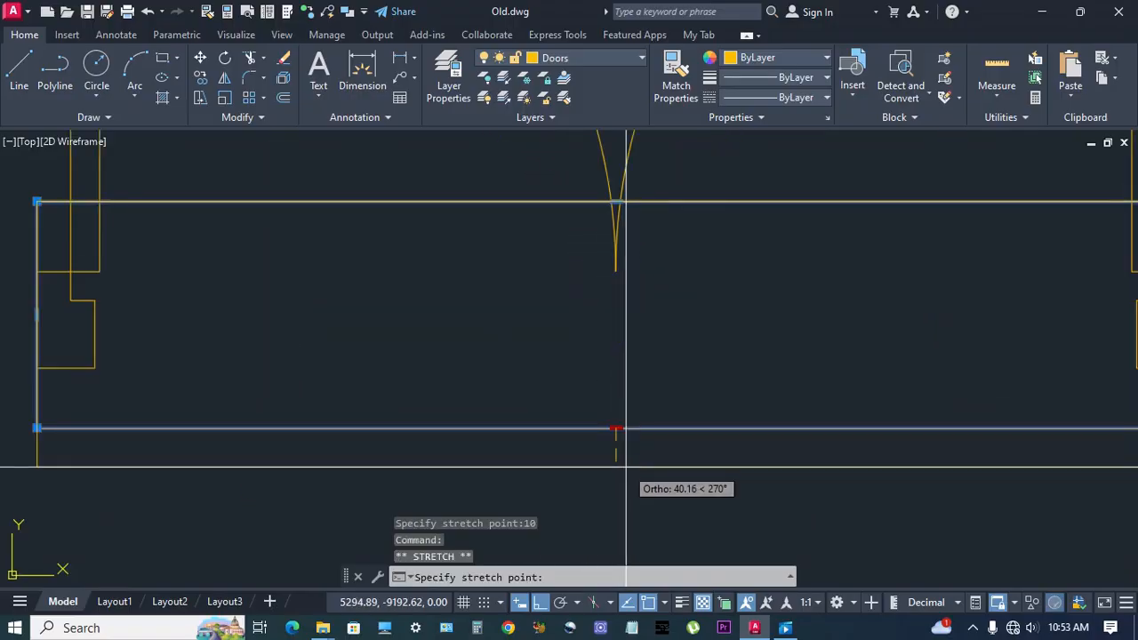
pyautogui.write('10')
pyautogui.press('Return')
pyautogui.scroll(-2, 643, 406)
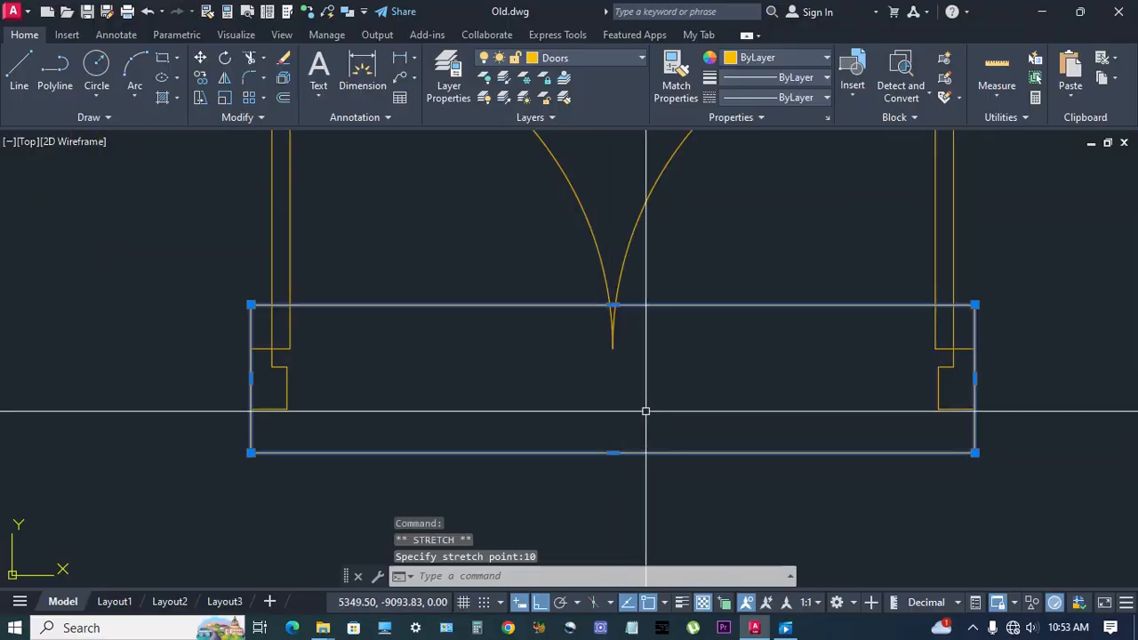
pyautogui.moveTo(642, 406)
pyautogui.mouseDown(button='middle')
pyautogui.moveTo(641, 431)
pyautogui.moveTo(669, 457)
pyautogui.mouseUp(button='middle')
pyautogui.press('Escape')
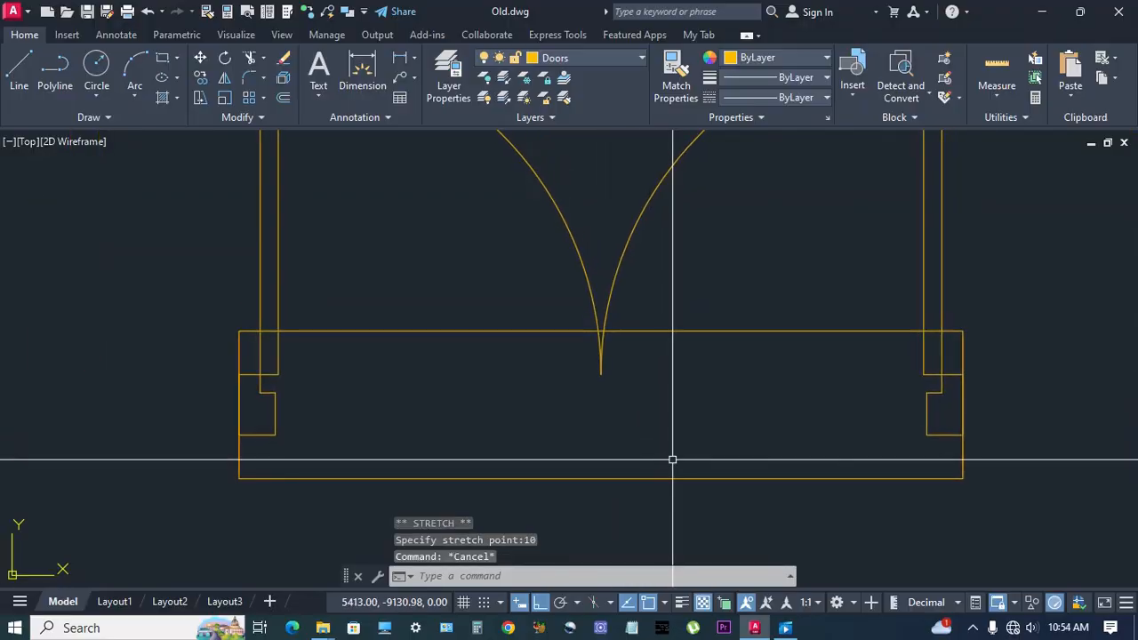
# Create a wipeout from the rectangle using the Polyline option and erase the source polyline
pyautogui.write('WI')
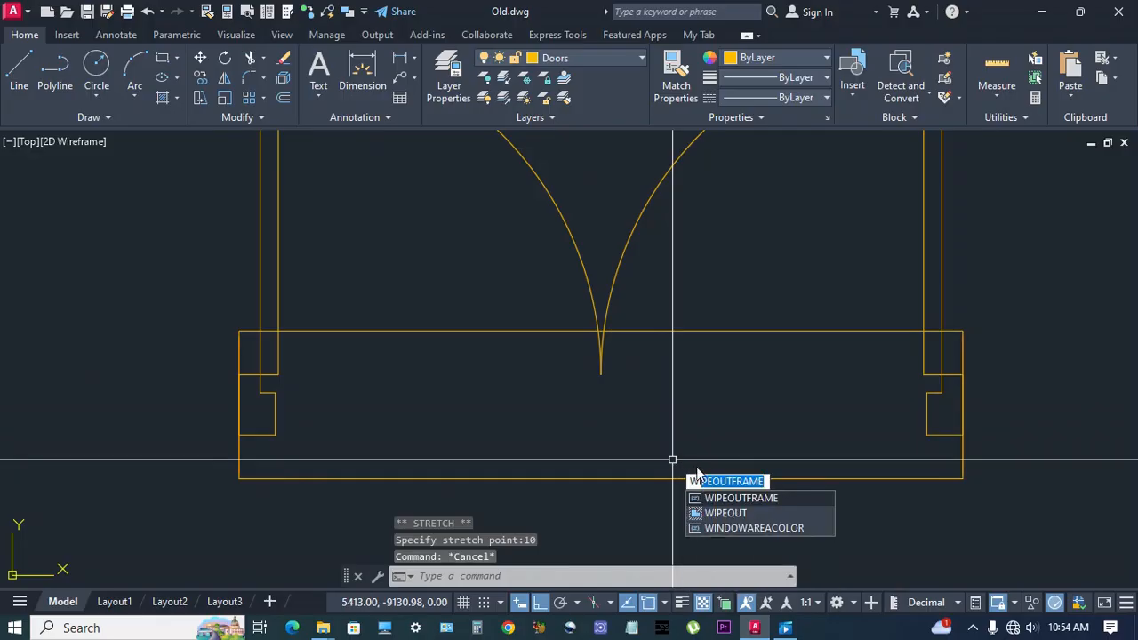
pyautogui.click(725, 513)
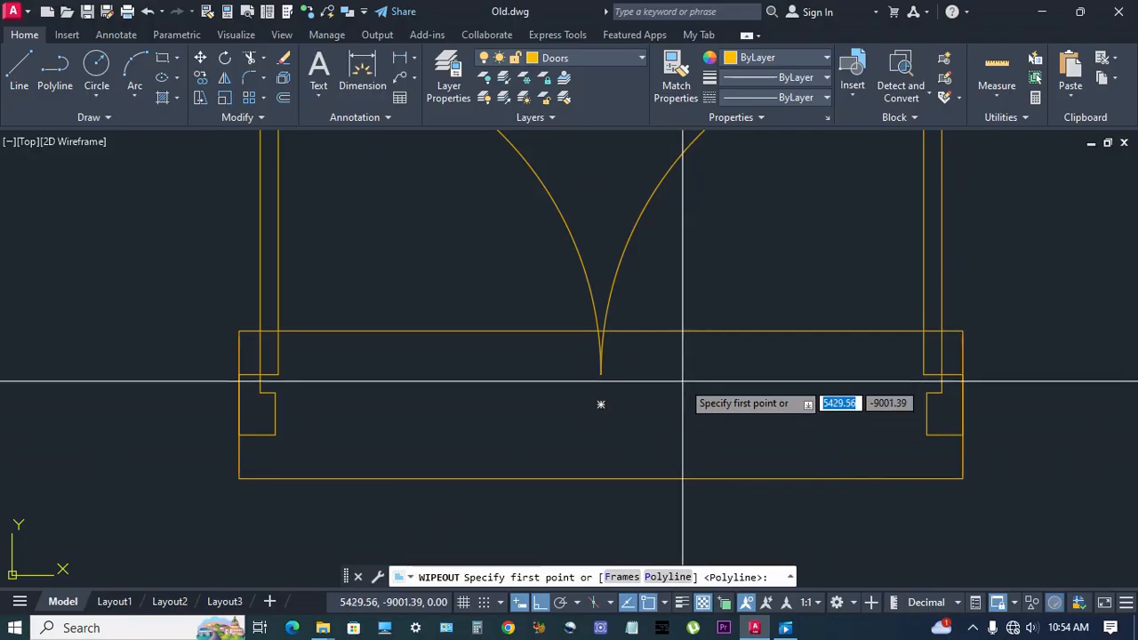
pyautogui.click(667, 577)
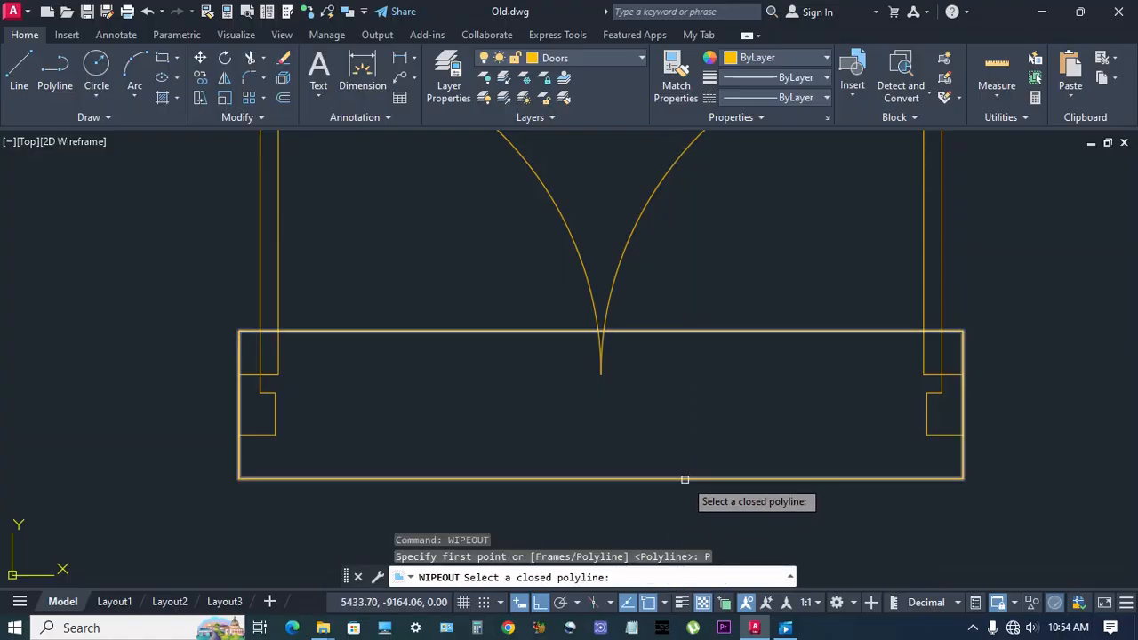
pyautogui.click(685, 479)
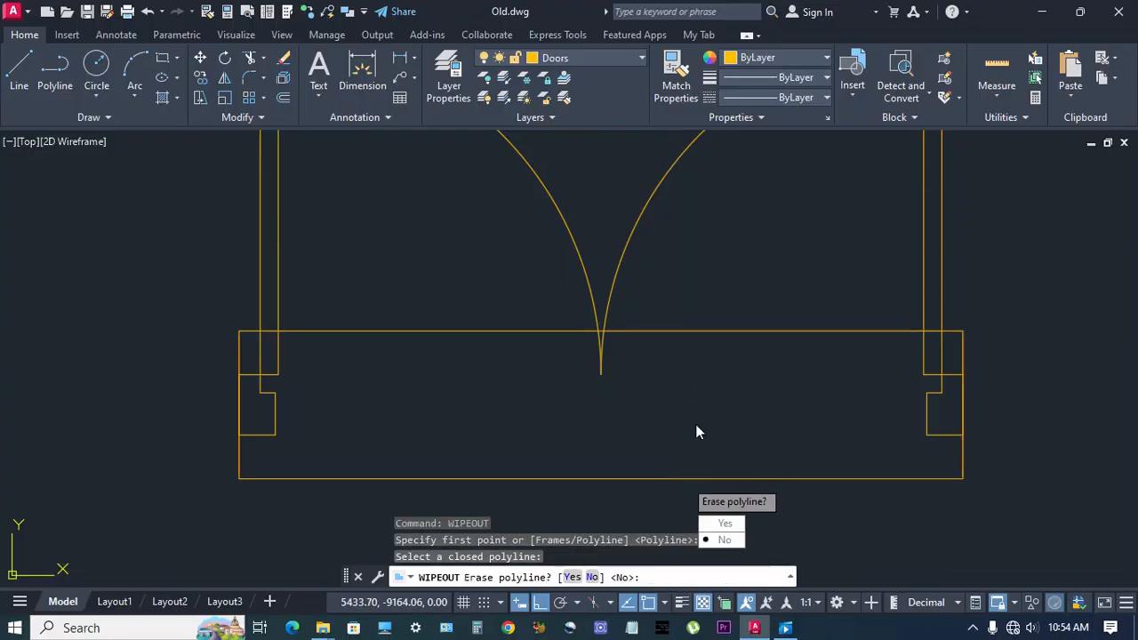
pyautogui.click(725, 525)
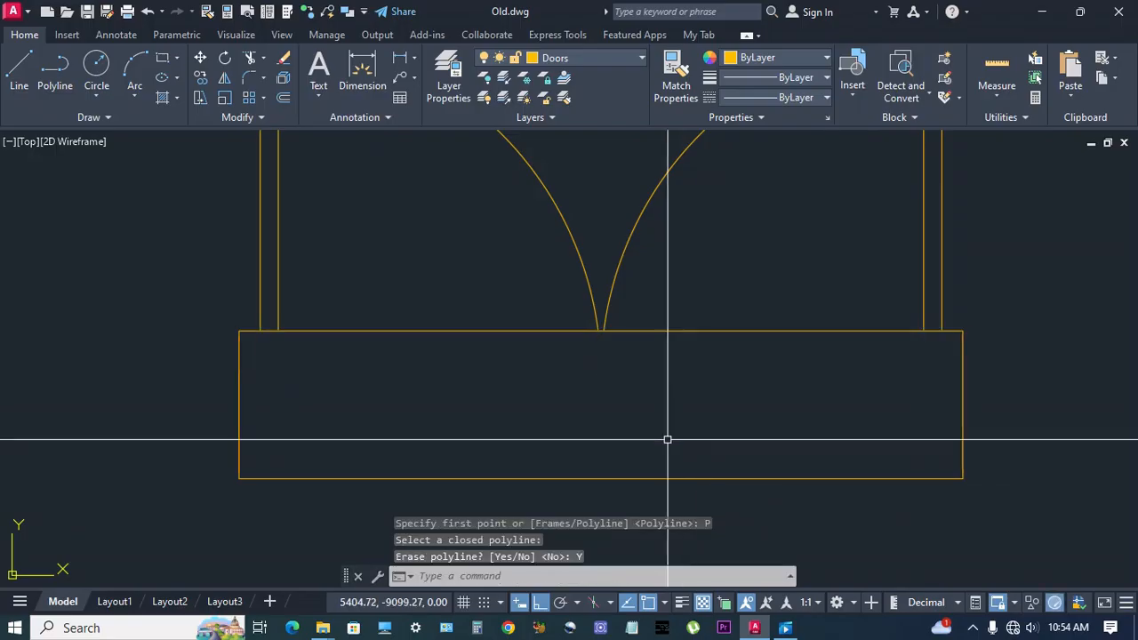
# Assign the rectangular wipeout to the Wipeout layer
pyautogui.click(666, 327)
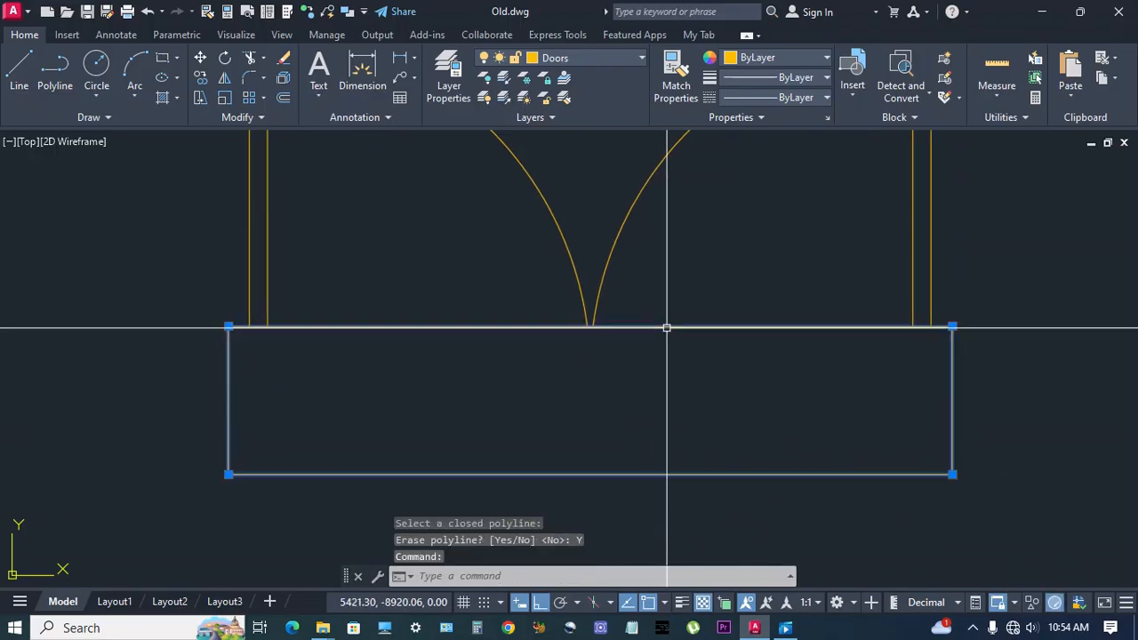
pyautogui.click(603, 64)
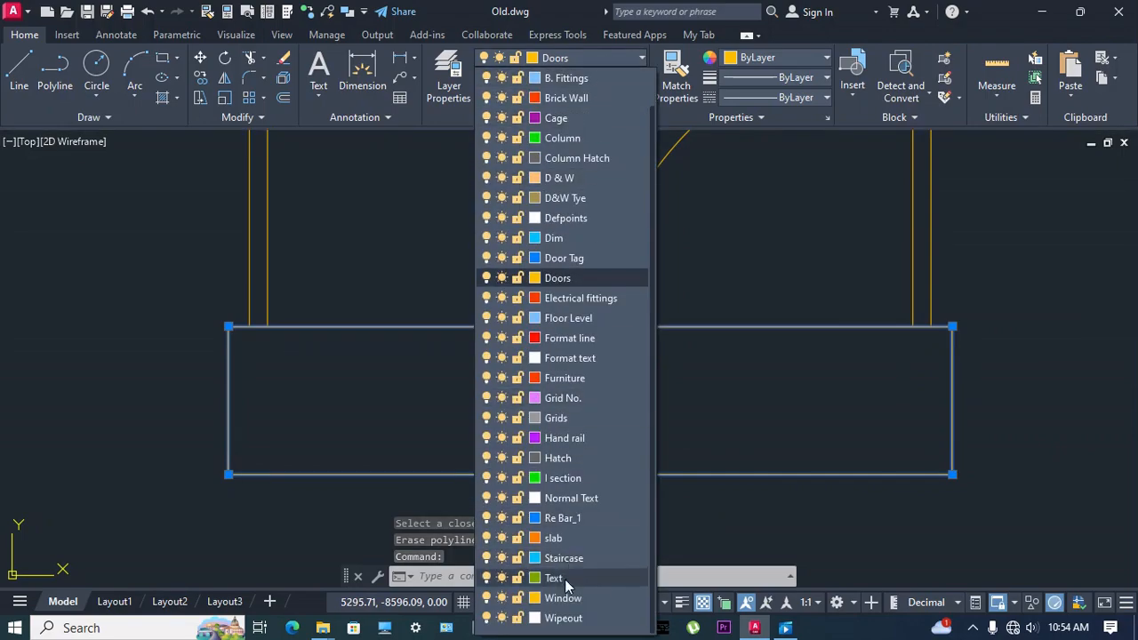
pyautogui.click(562, 618)
# Send the wipeout to the back of the draw order, behind the door geometry
pyautogui.scroll(-2, 529, 381)
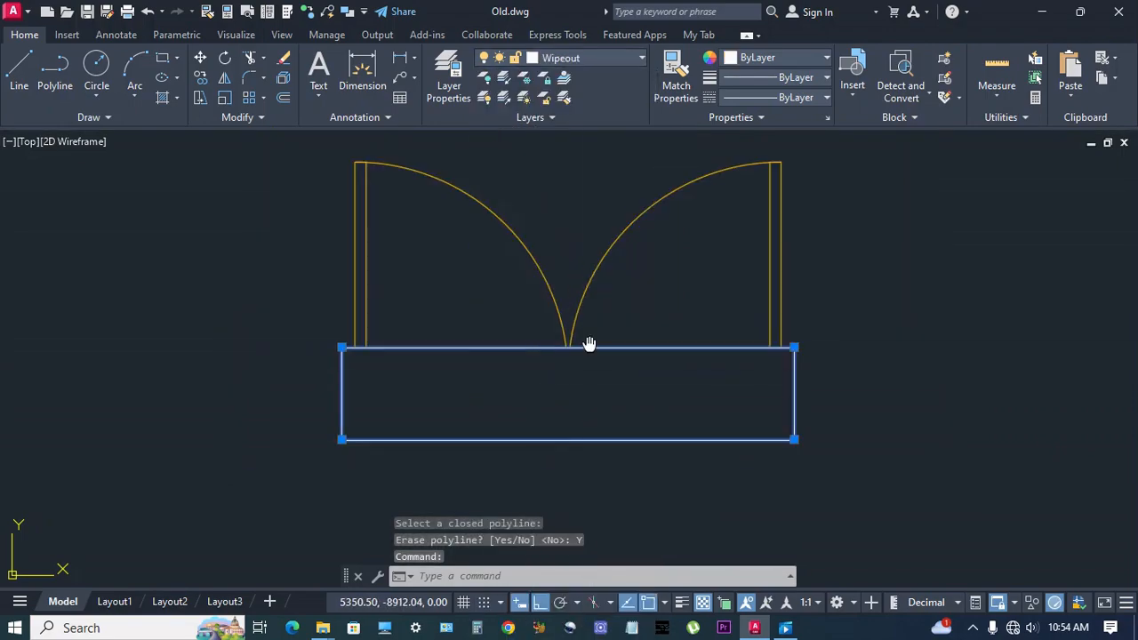
pyautogui.moveTo(590, 344); pyautogui.dragTo(584, 350, button='middle')
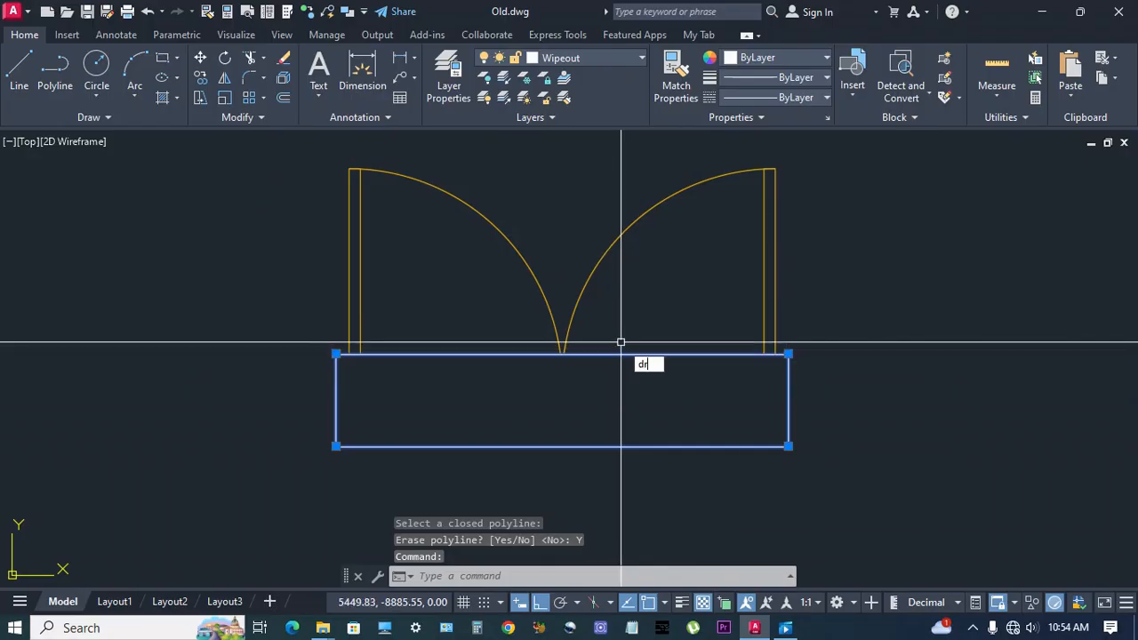
pyautogui.press('Return')
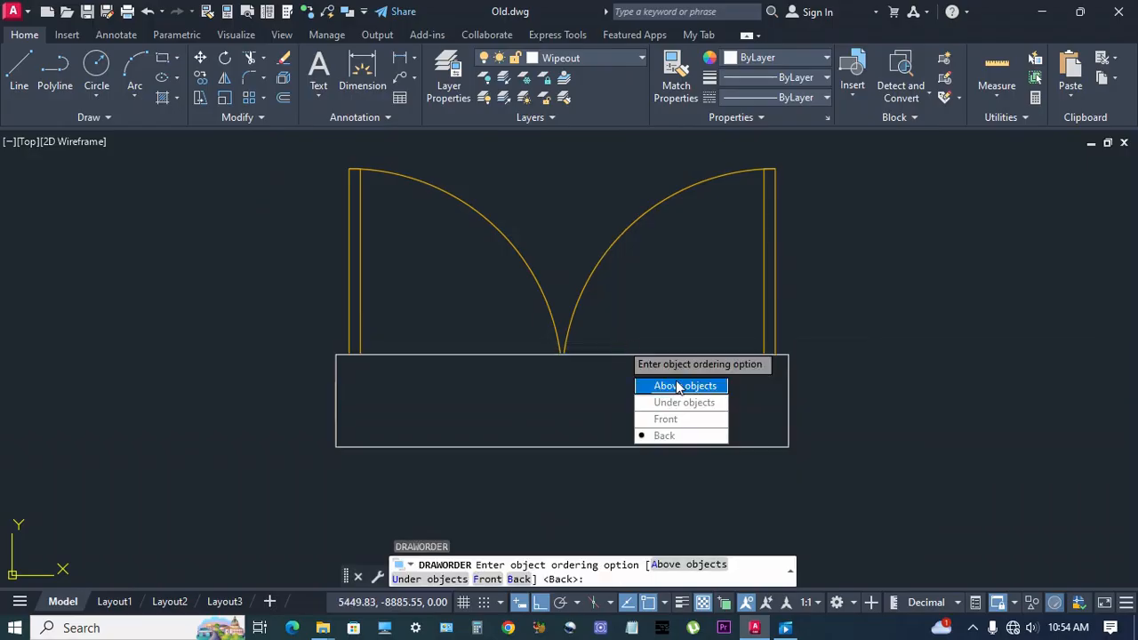
pyautogui.click(669, 436)
pyautogui.moveTo(610, 302); pyautogui.dragTo(618, 333, button='middle')
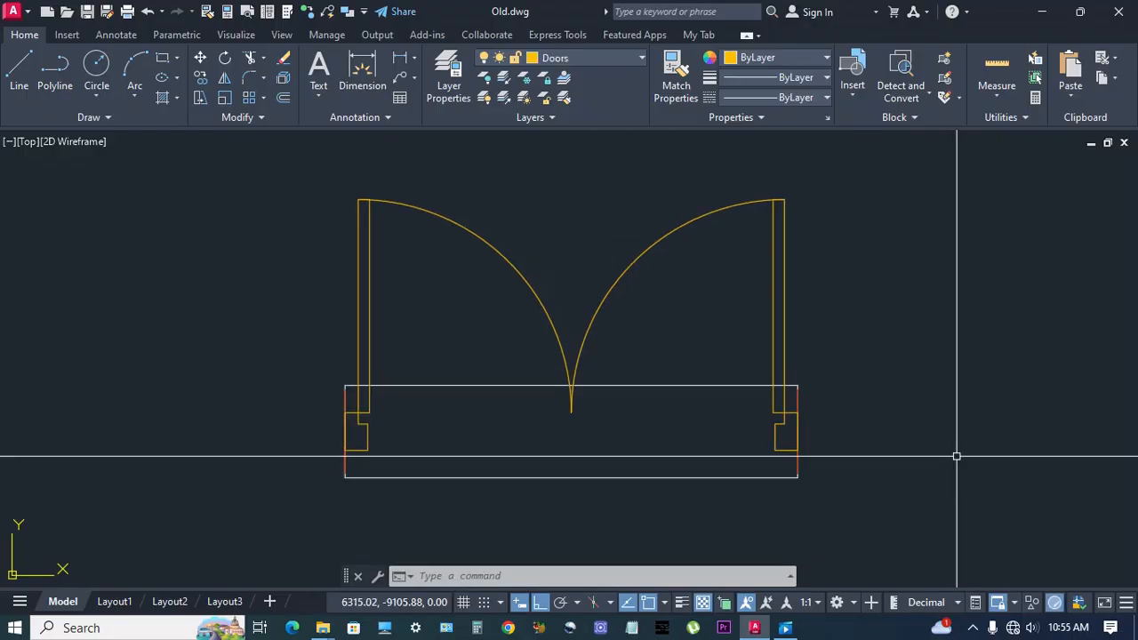
# Start a block definition named DSD3 and select all the double-door geometry, including the wipeout, as its objects
pyautogui.press('Return')
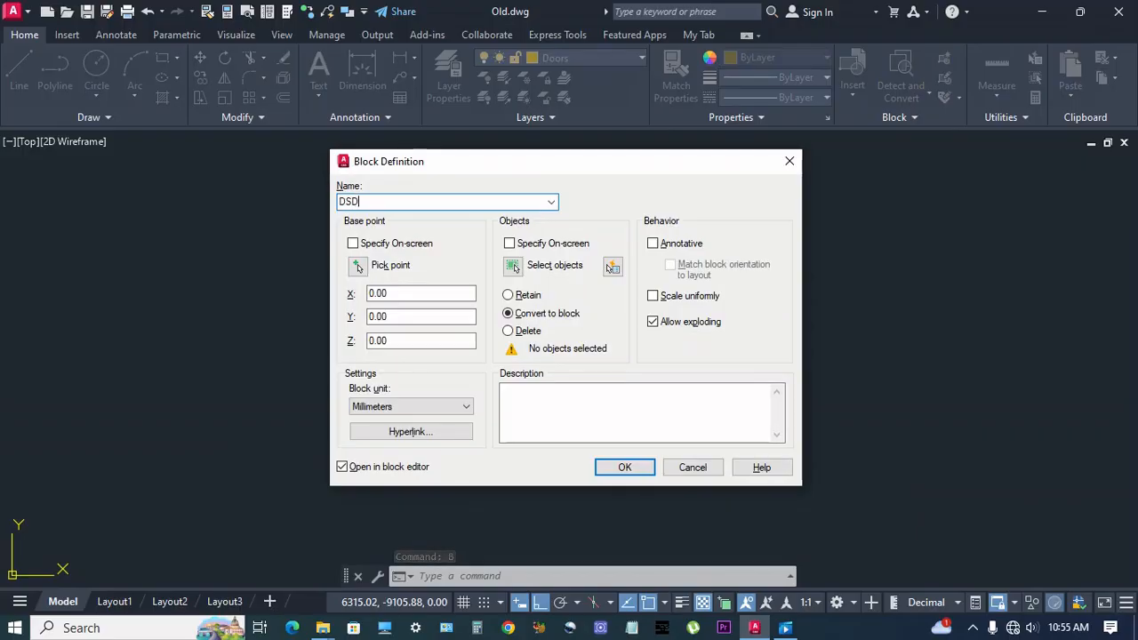
pyautogui.click(514, 271)
pyautogui.click(272, 175)
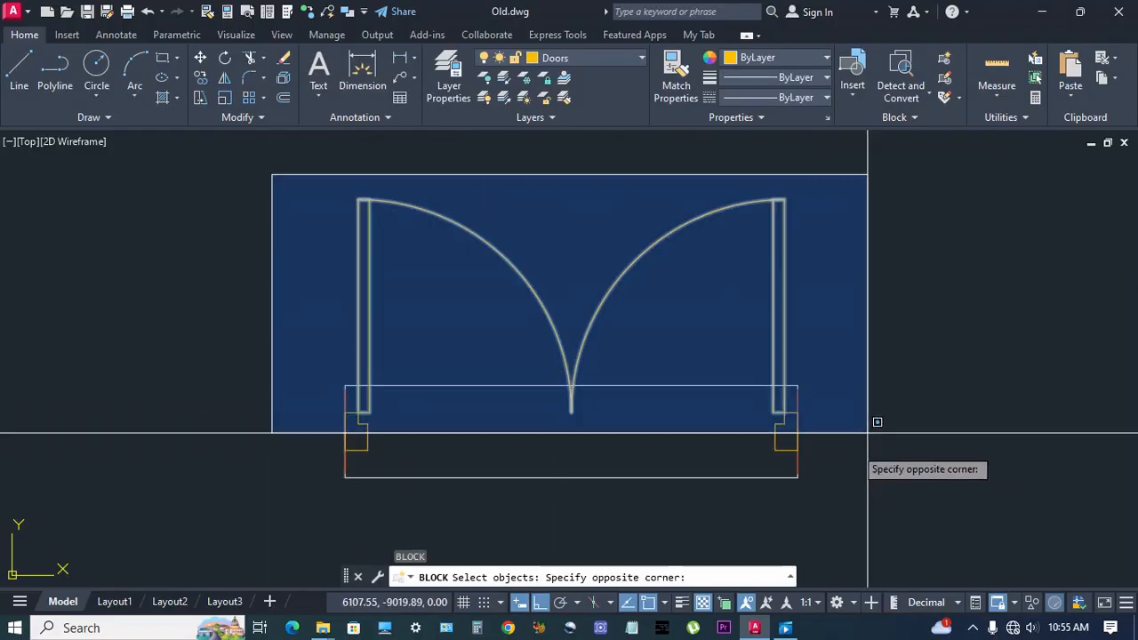
pyautogui.click(836, 502)
pyautogui.press('Return')
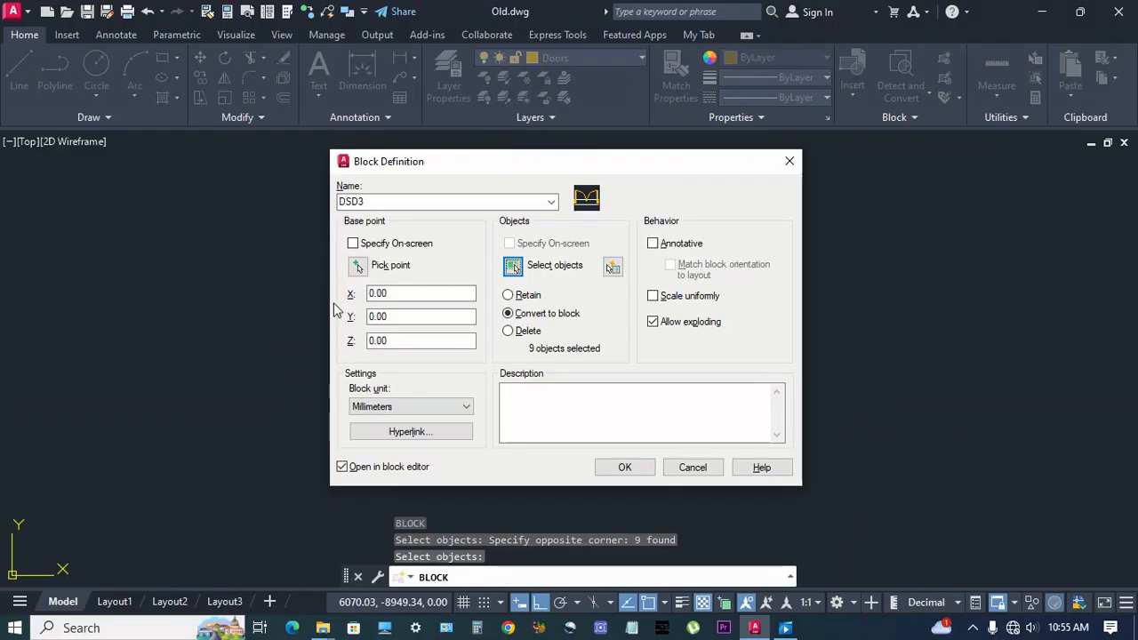
# Set the block's base point at the upper end of the left jamb's wall line and create the block, opening it for editing
pyautogui.click(359, 269)
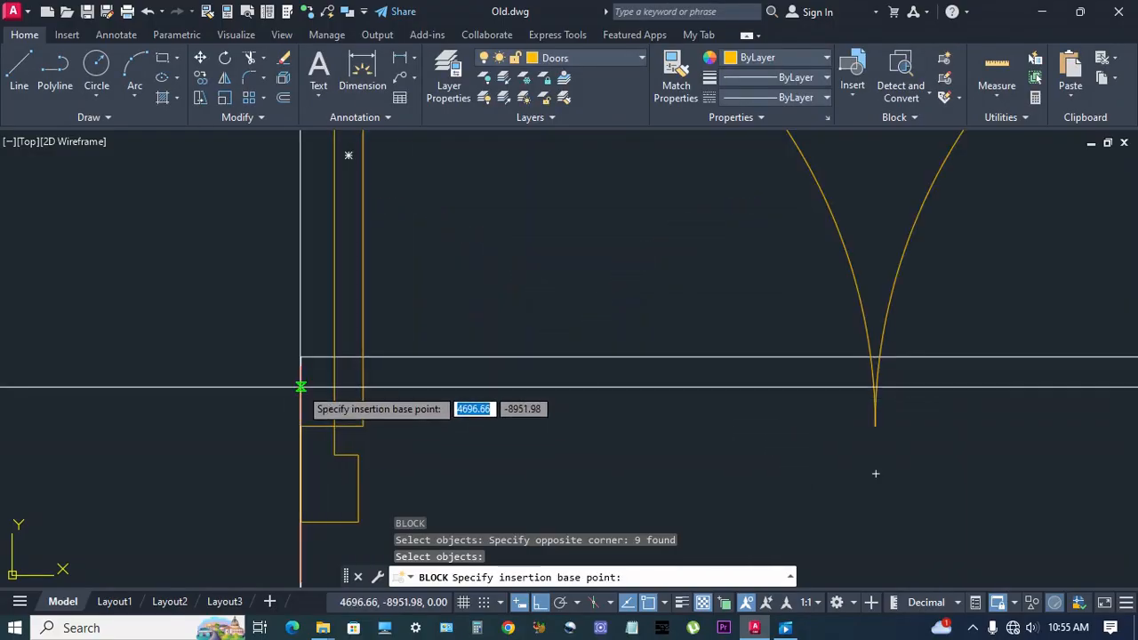
pyautogui.click(301, 366)
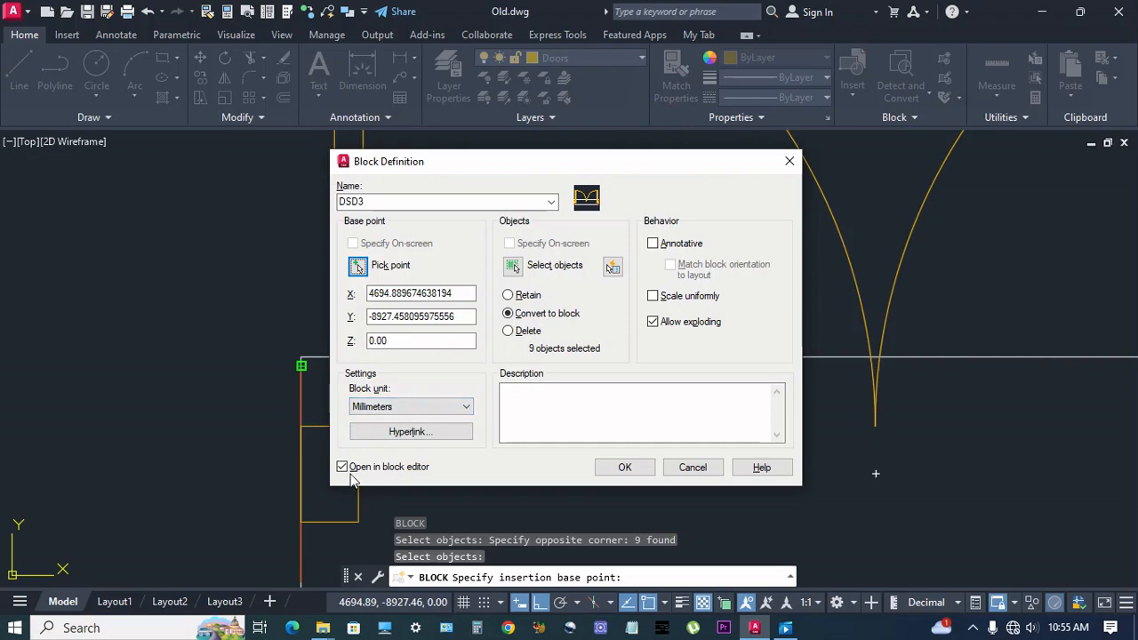
pyautogui.click(625, 467)
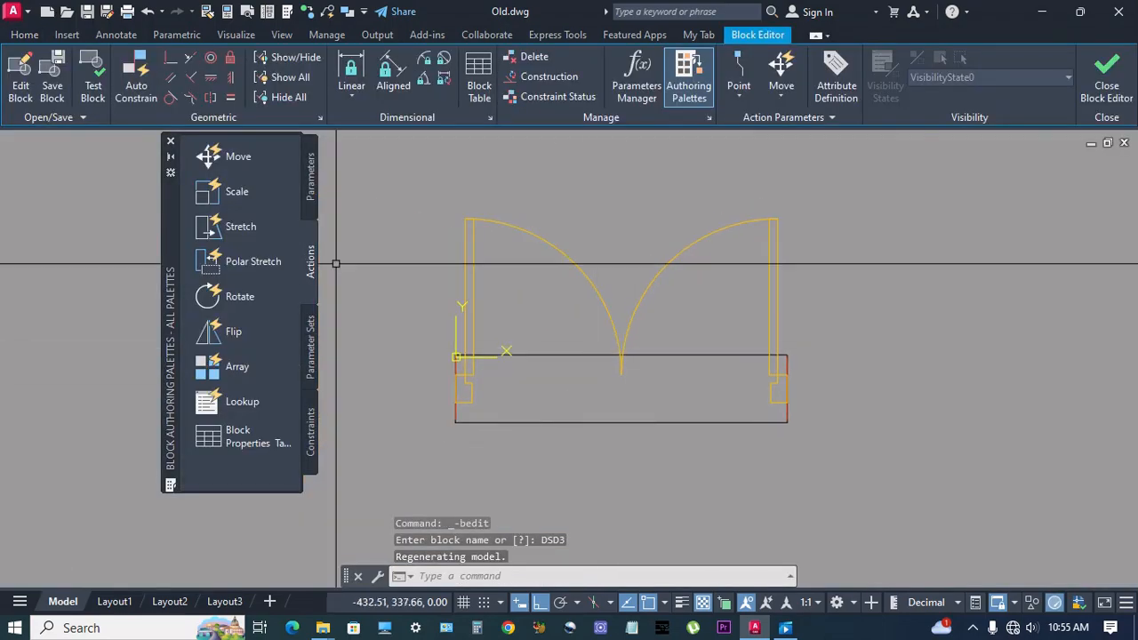
# Place a Basepoint parameter at the origin, on the upper end of the left wall line
pyautogui.click(313, 183)
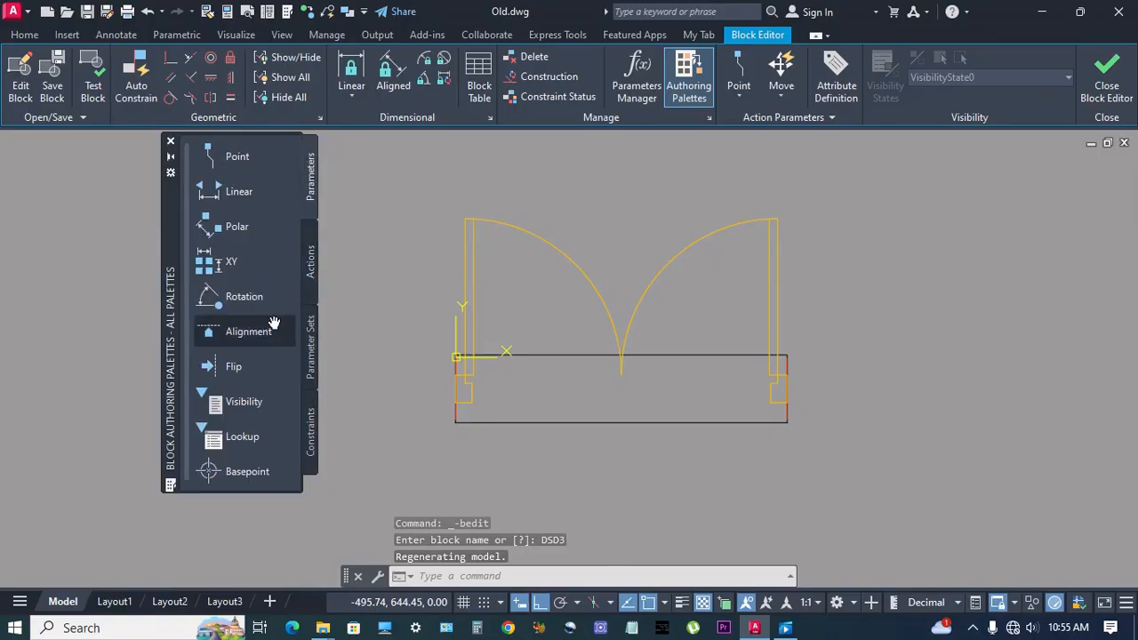
pyautogui.click(247, 471)
pyautogui.scroll(5, 453, 361)
pyautogui.scroll(3, 452, 361)
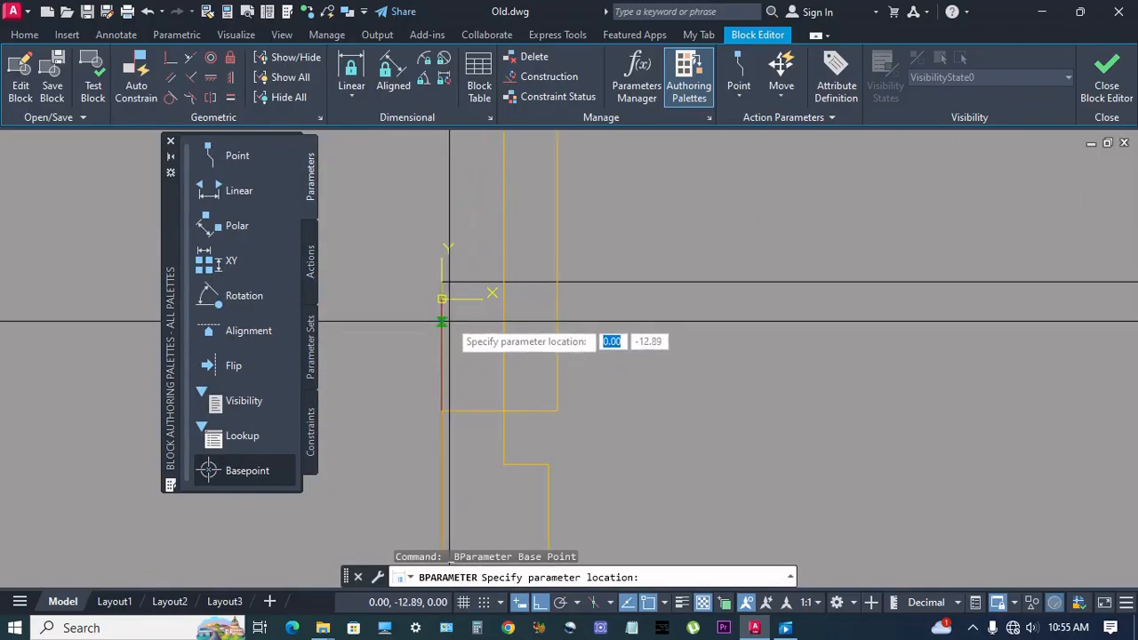
pyautogui.click(442, 298)
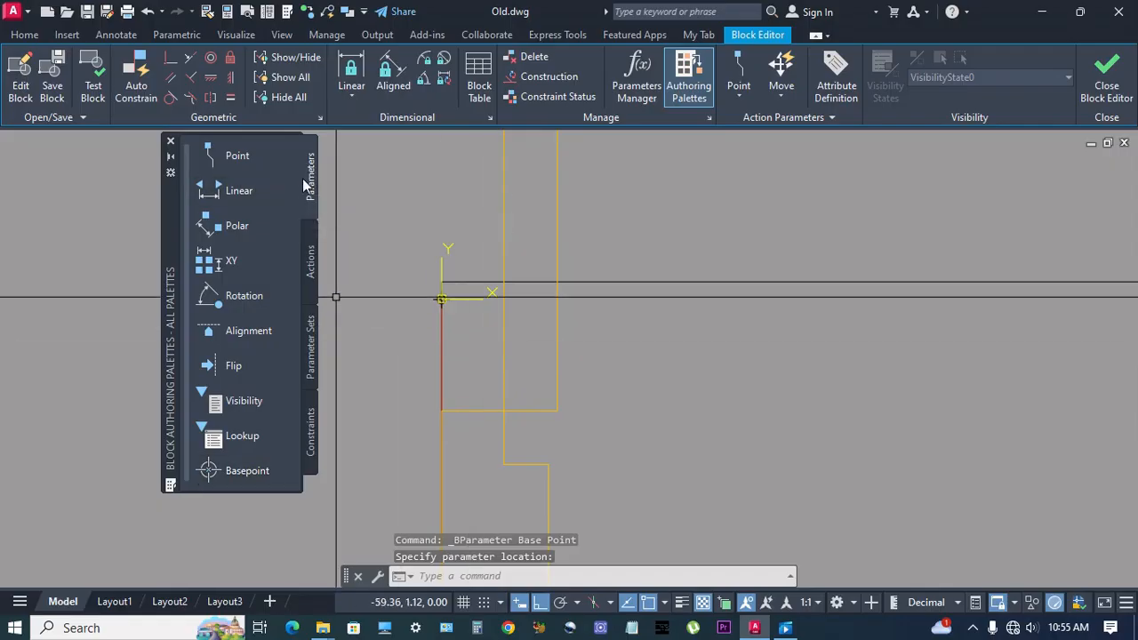
# Add a vertical linear parameter along the left wall line from the base point to its lower end, with the label outside the opening
pyautogui.click(239, 190)
pyautogui.click(442, 299)
pyautogui.scroll(-3, 442, 298)
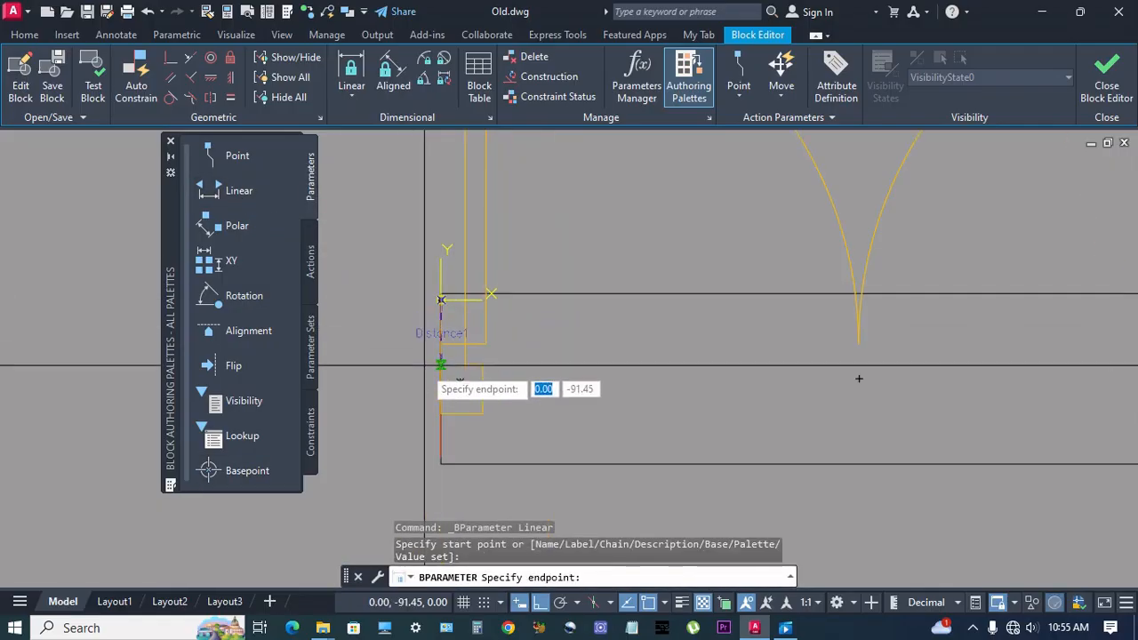
pyautogui.click(440, 457)
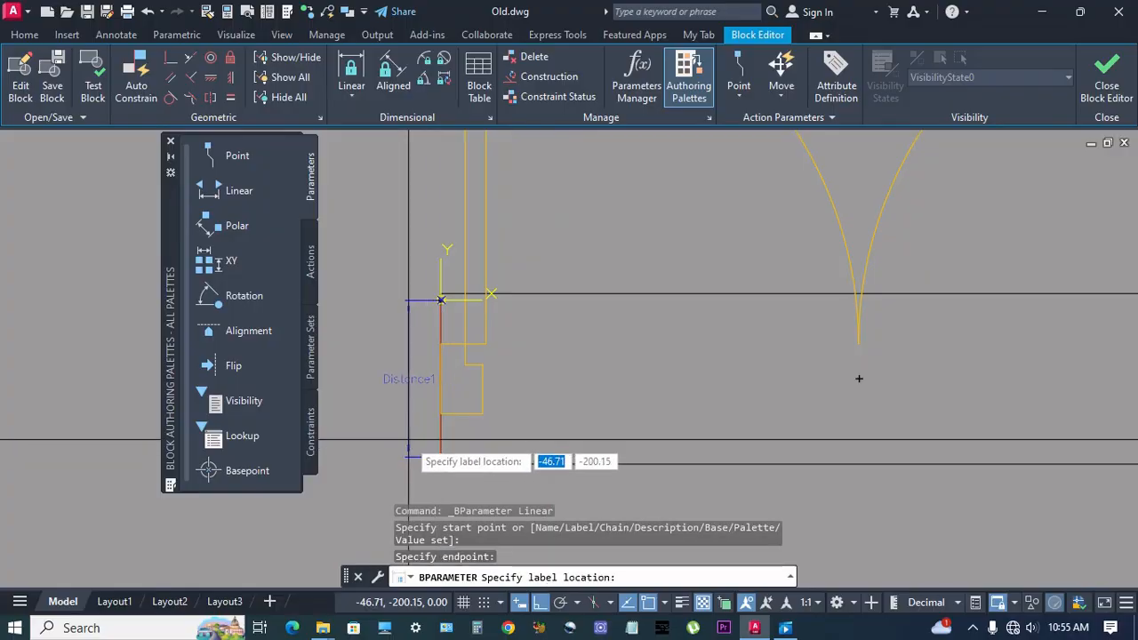
pyautogui.click(405, 377)
# Add a horizontal linear parameter from the left wall line's lower end to the right wall line's lower end, with the label below
pyautogui.scroll(4, 457, 346)
pyautogui.press('space')
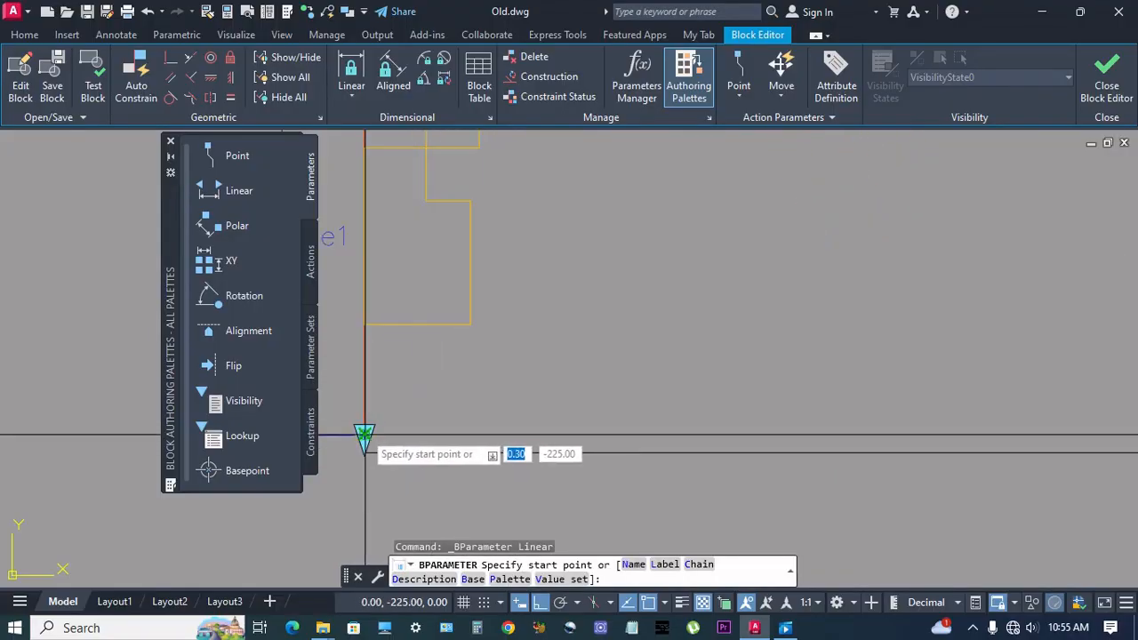
pyautogui.click(364, 435)
pyautogui.scroll(-5, 356, 302)
pyautogui.scroll(2, 877, 442)
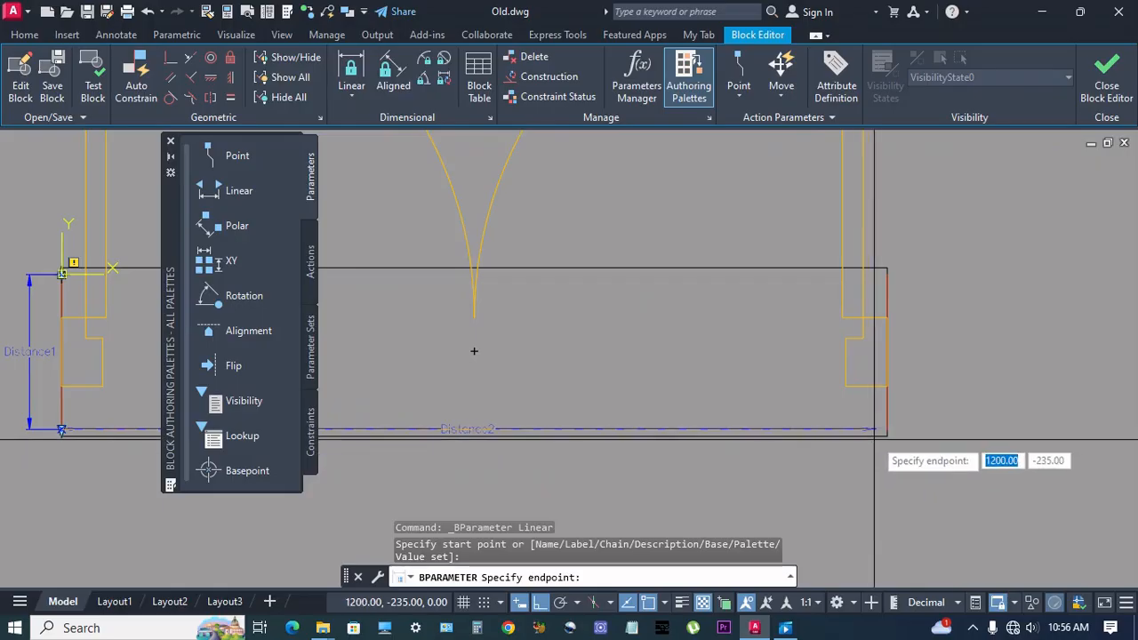
pyautogui.click(886, 430)
pyautogui.scroll(-4, 887, 430)
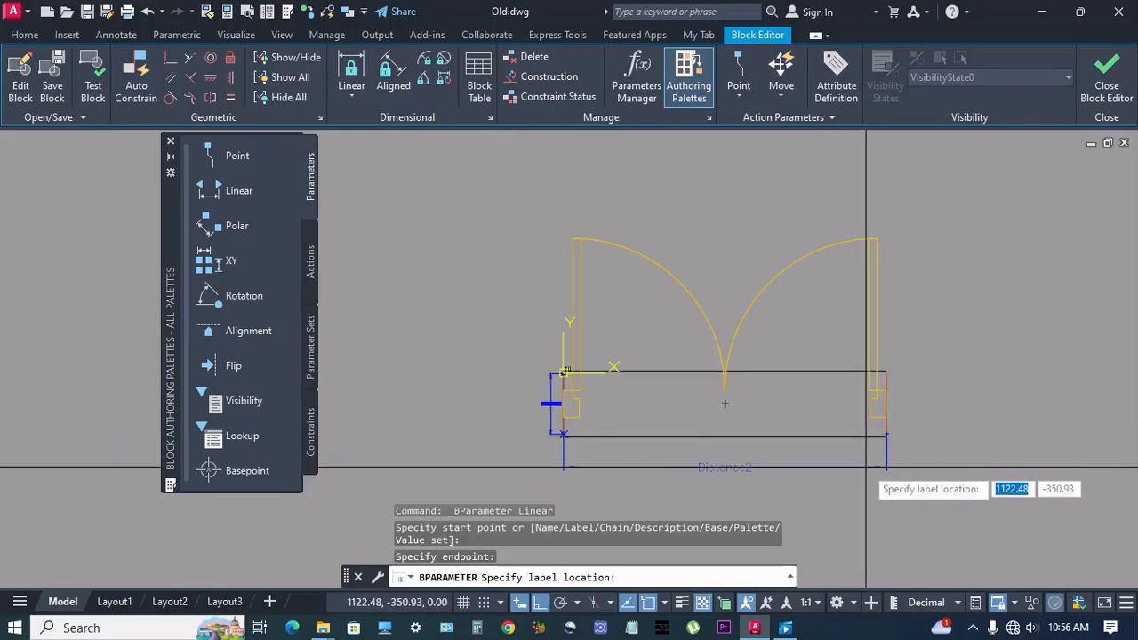
pyautogui.click(866, 463)
# Add a linear parameter from the left door leaf's outer lower corner to the point where the two swing arcs meet
pyautogui.scroll(3, 724, 454)
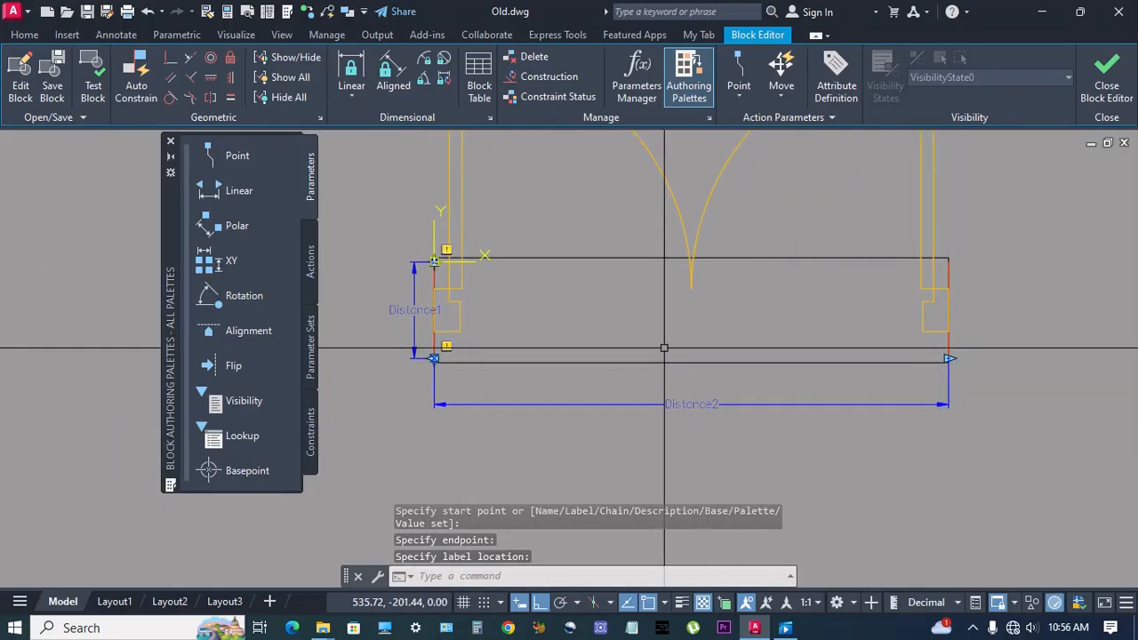
pyautogui.press('Return')
pyautogui.moveTo(520, 317)
pyautogui.mouseDown(button='middle')
pyautogui.moveTo(658, 313)
pyautogui.moveTo(694, 347)
pyautogui.mouseUp(button='middle')
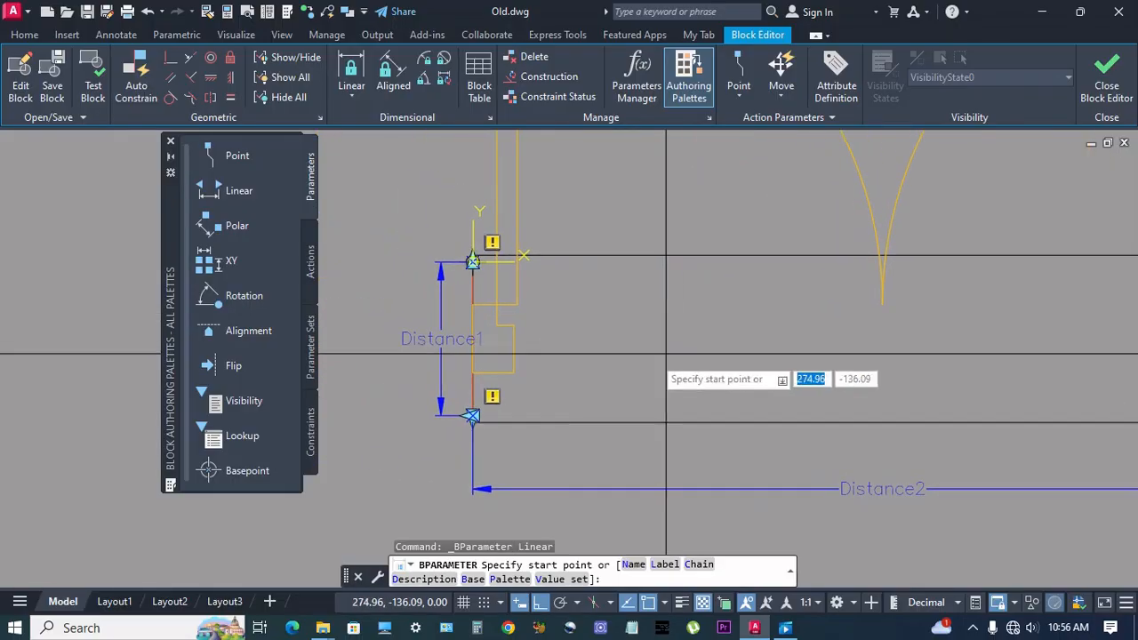
pyautogui.scroll(2, 517, 311)
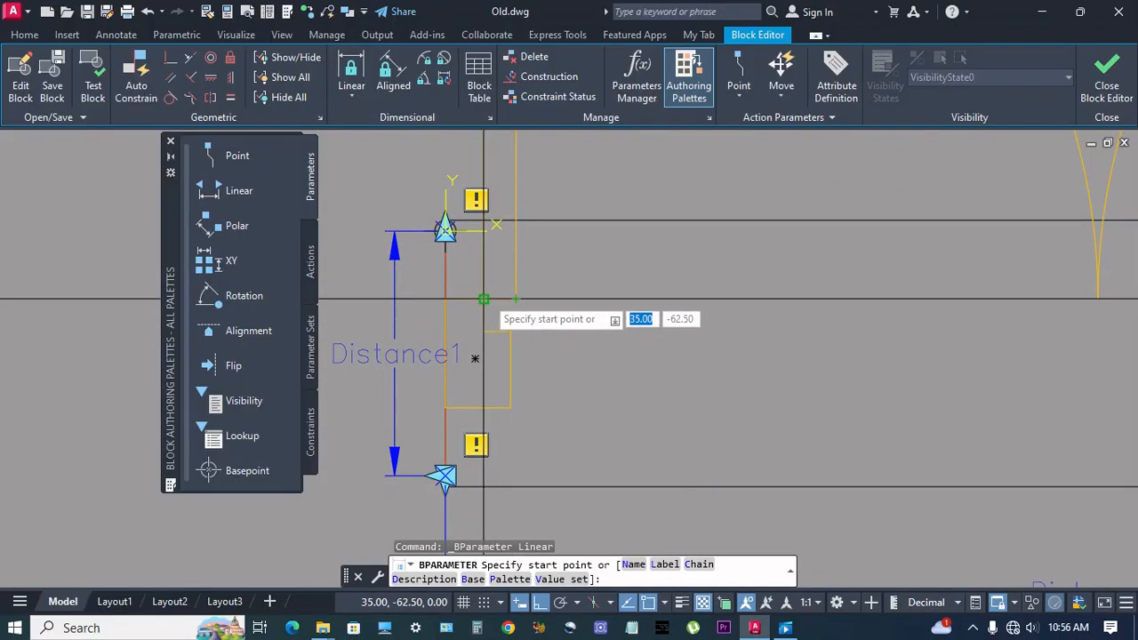
pyautogui.click(484, 299)
pyautogui.scroll(-2, 484, 299)
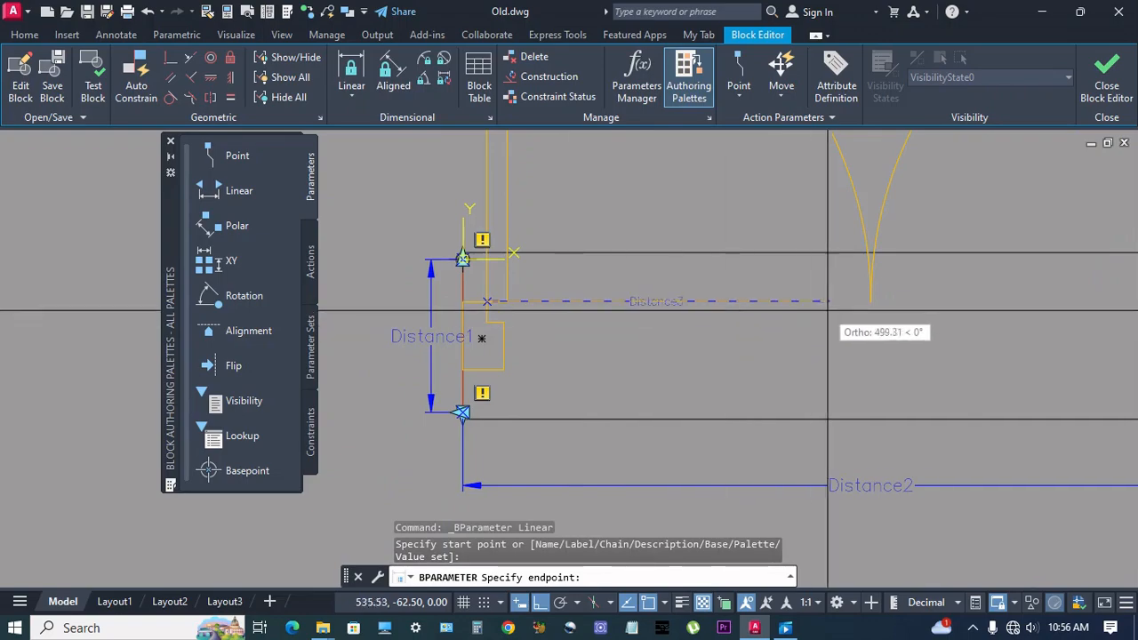
pyautogui.click(871, 302)
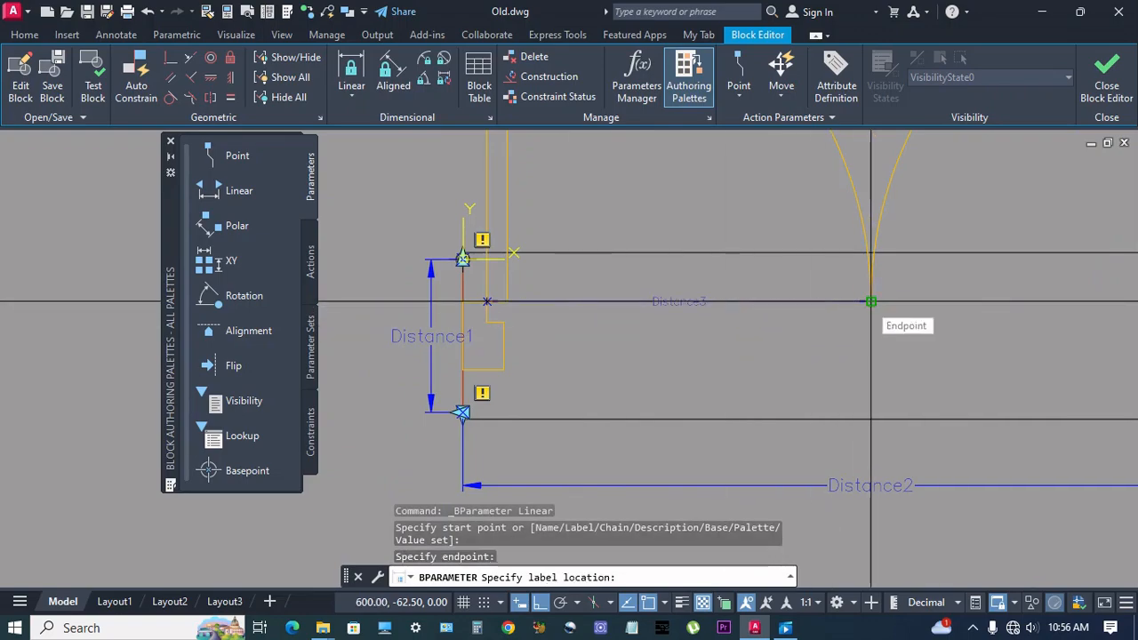
pyautogui.click(871, 303)
# Add a linear parameter from the right door leaf's outer lower corner to the point where the swing arcs meet
pyautogui.moveTo(800, 330); pyautogui.dragTo(663, 346, button='middle')
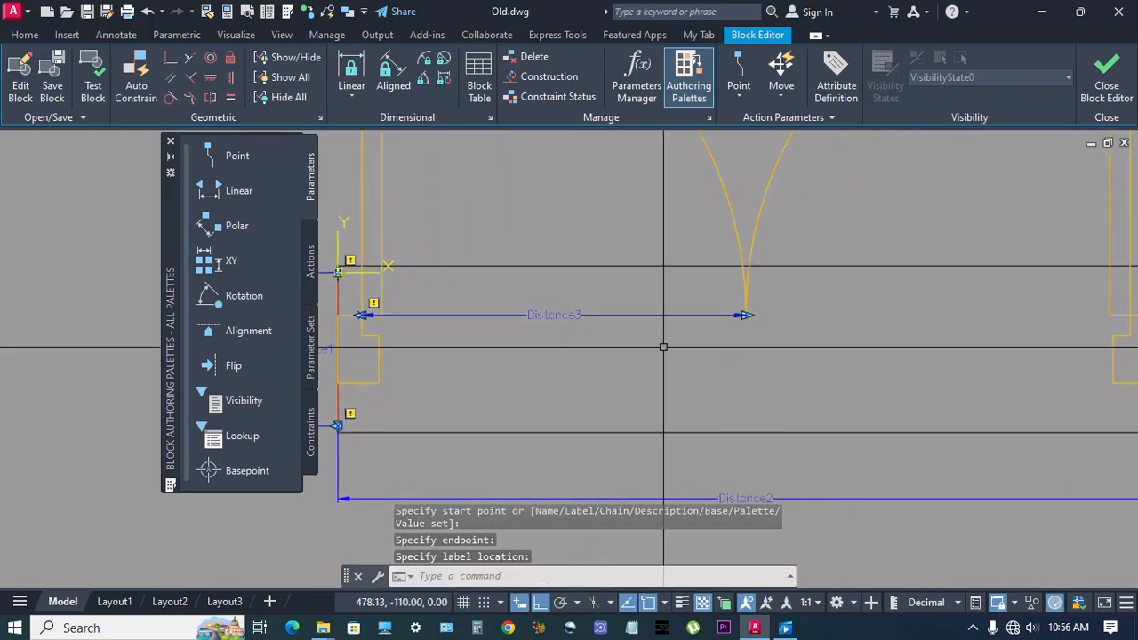
pyautogui.press('space')
pyautogui.moveTo(875, 355); pyautogui.dragTo(753, 394, button='middle')
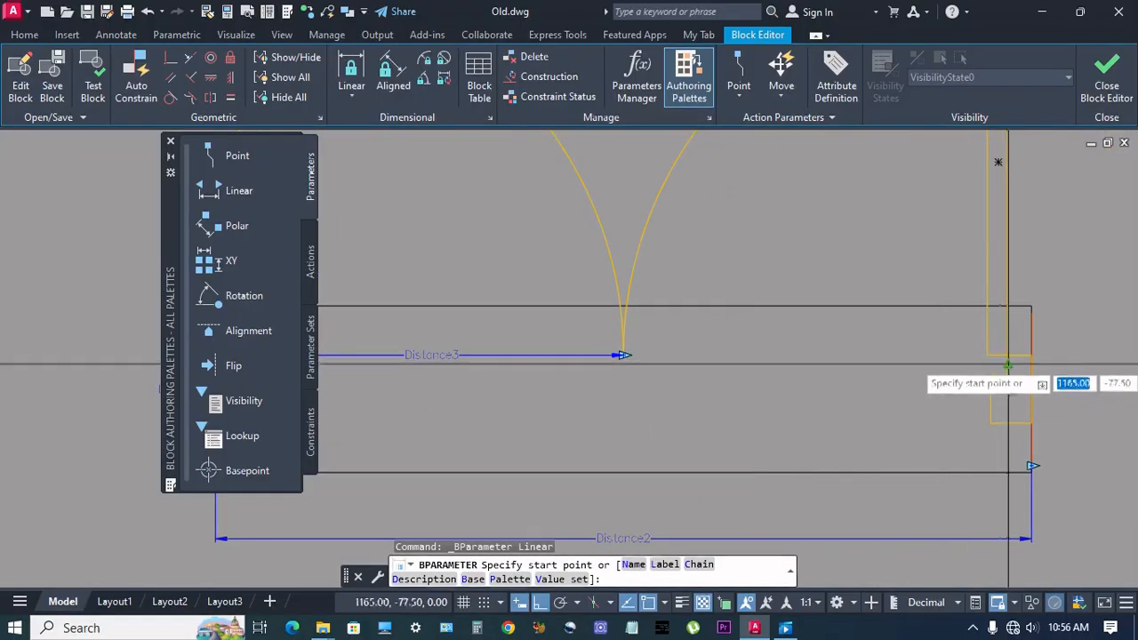
pyautogui.click(1007, 354)
pyautogui.scroll(3, 627, 352)
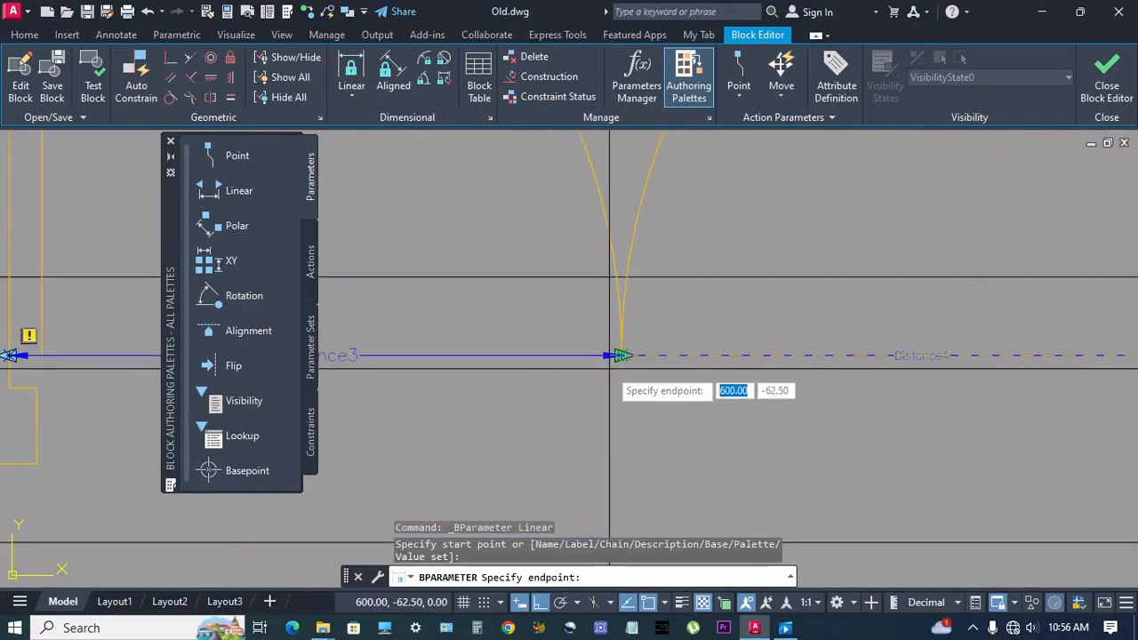
pyautogui.click(627, 353)
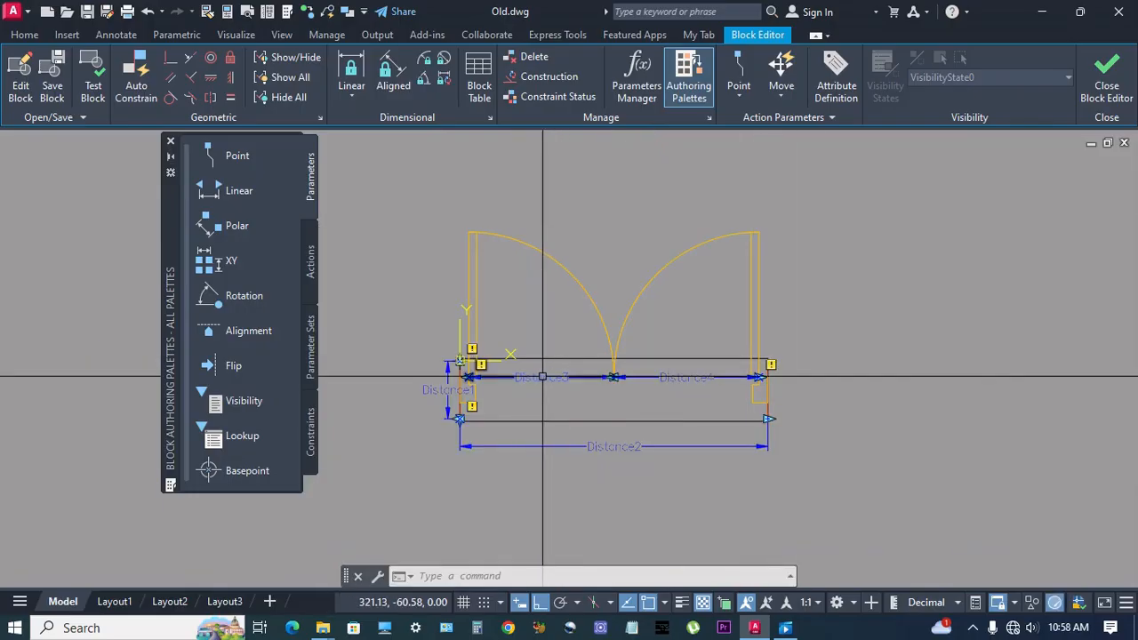
# Select all four linear parameters with Select Similar, set their number of grips to 1, and deselect them
pyautogui.click(542, 377)
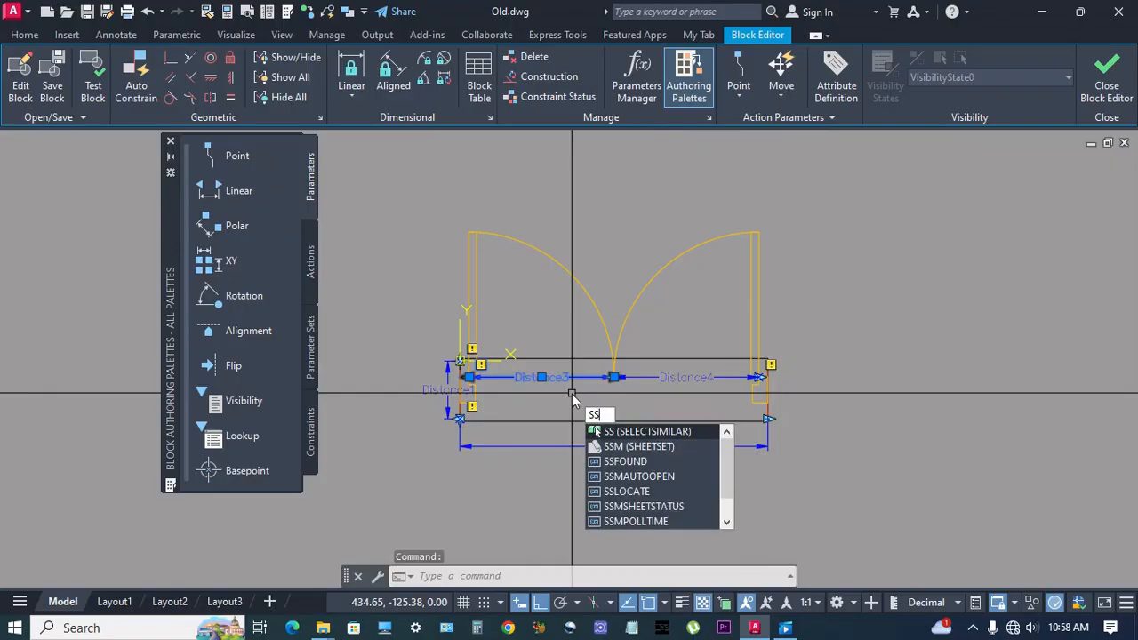
pyautogui.press('Return')
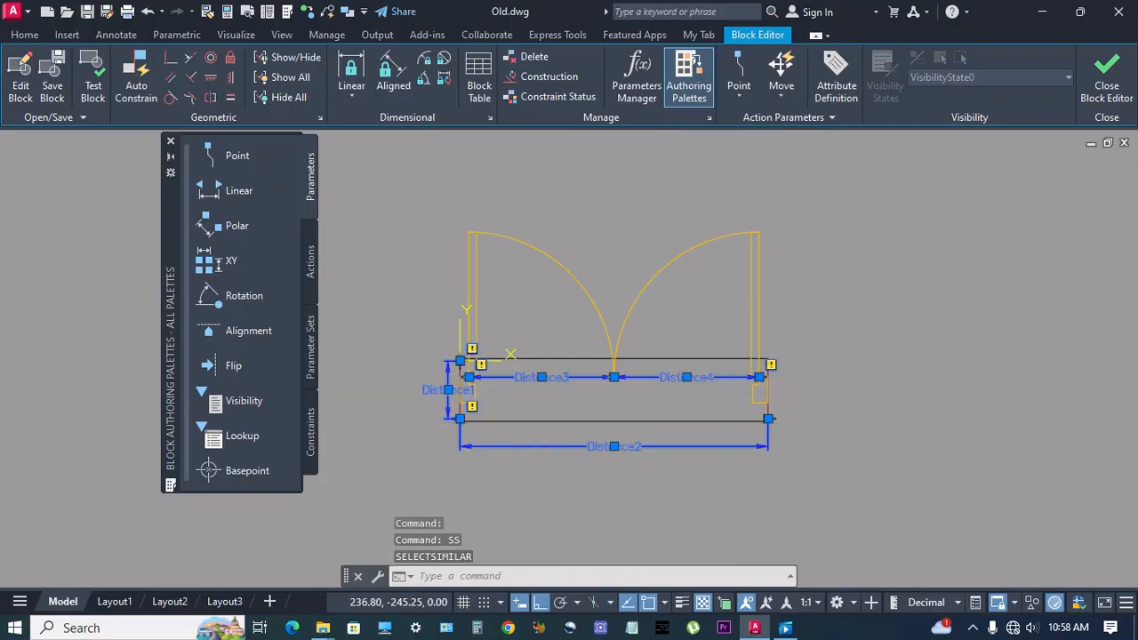
pyautogui.hotkey('ctrl', '1')
pyautogui.scroll(-3, 131, 510)
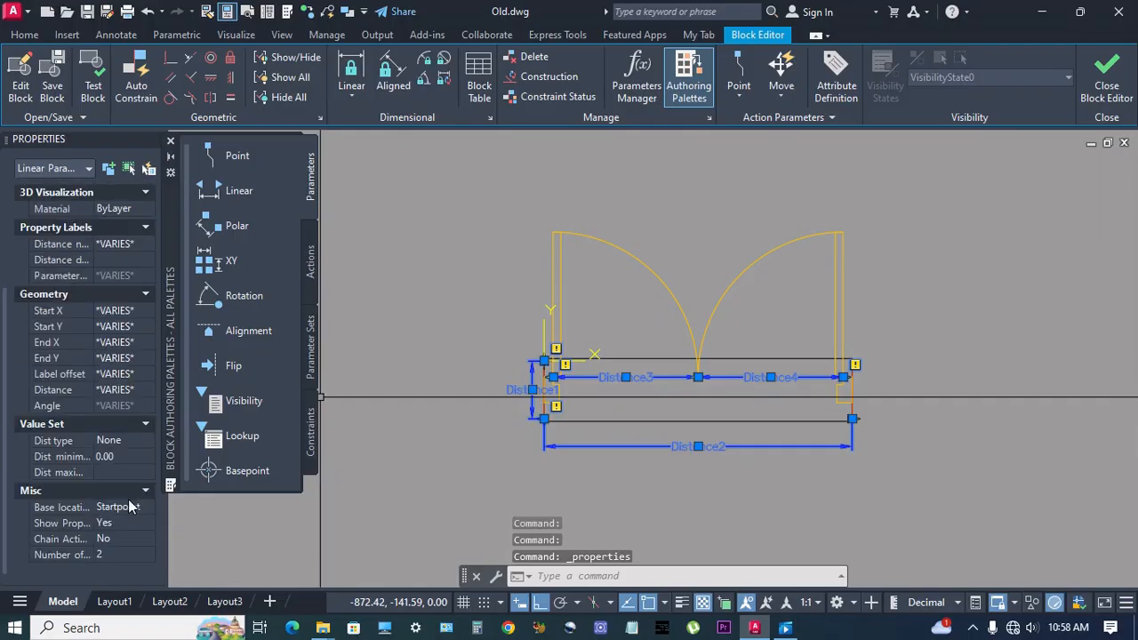
pyautogui.click(150, 555)
pyautogui.click(147, 555)
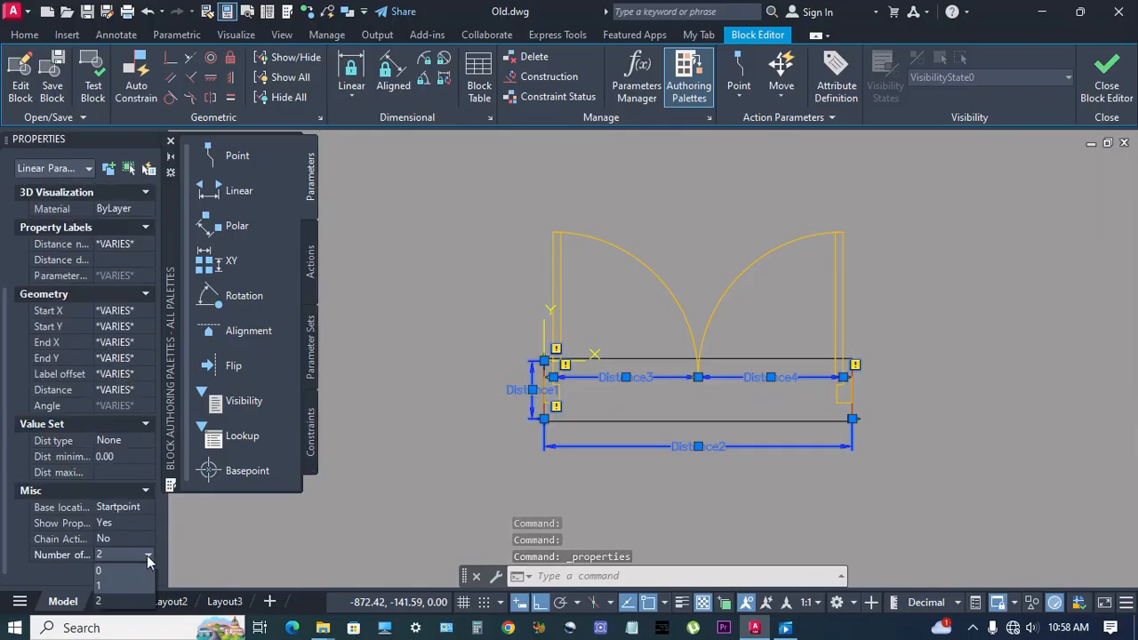
pyautogui.click(127, 581)
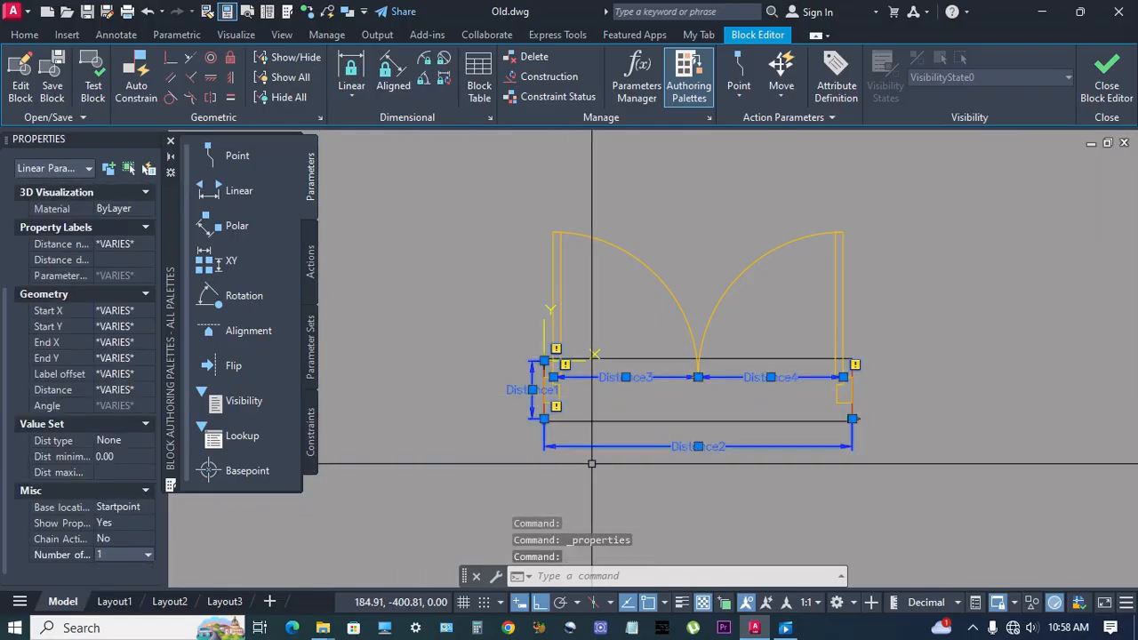
pyautogui.press('Escape')
# Rename the vertical linear parameter's distance name to Wall Depth and deselect it
pyautogui.scroll(2, 525, 420)
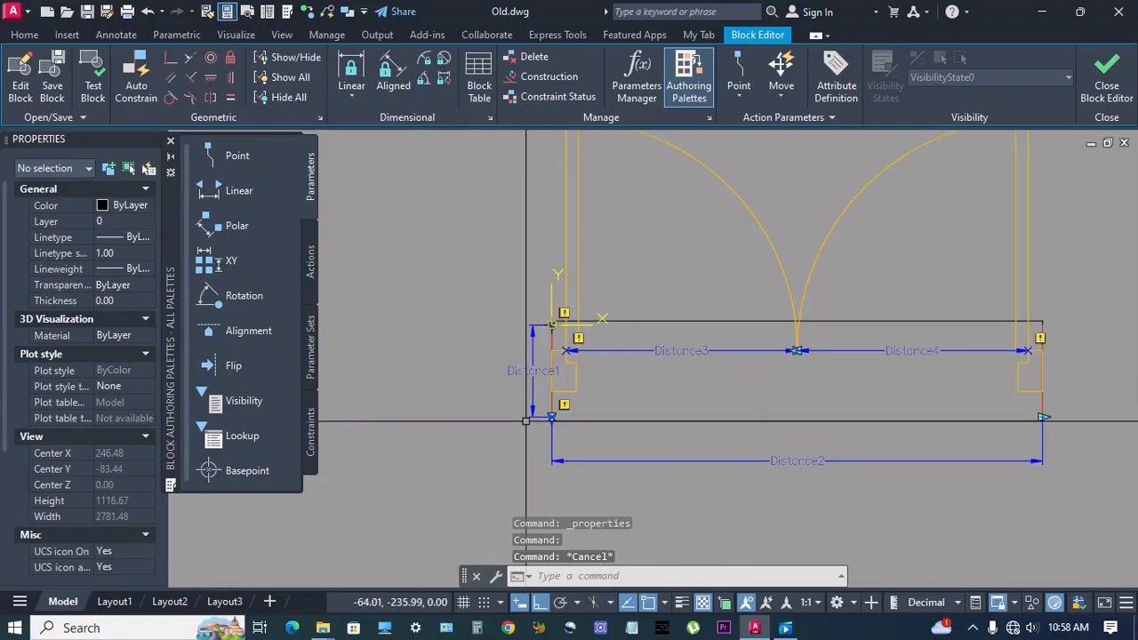
pyautogui.click(532, 389)
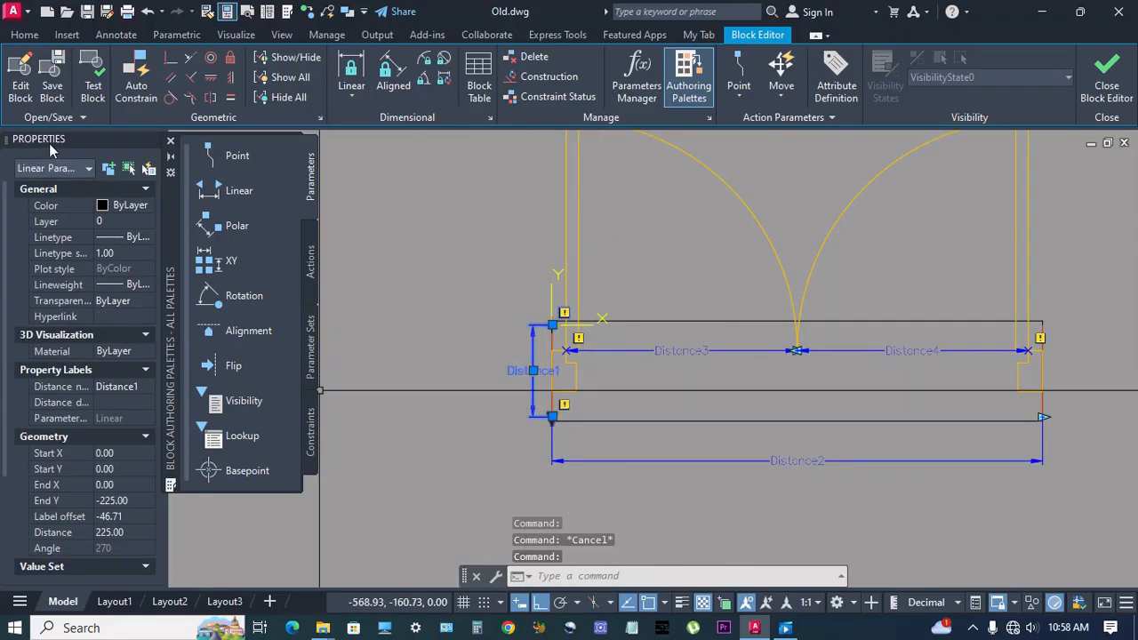
pyautogui.click(142, 387)
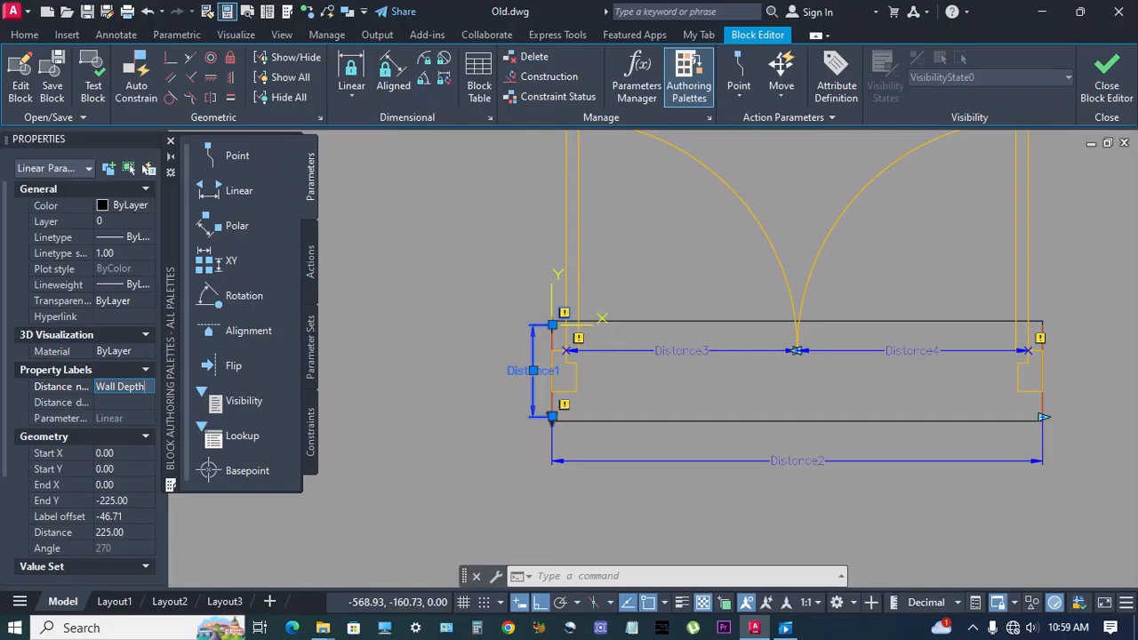
pyautogui.press('Tab')
pyautogui.press('Escape')
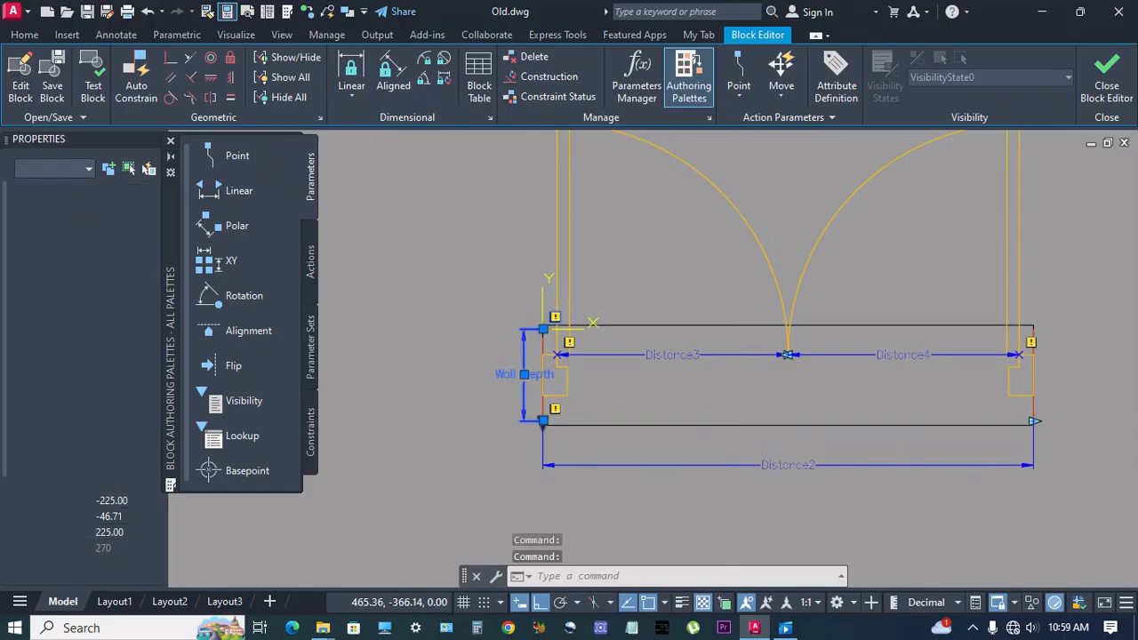
# Rename the distance name of the linear parameter spanning the full opening to D.Width
pyautogui.click(798, 464)
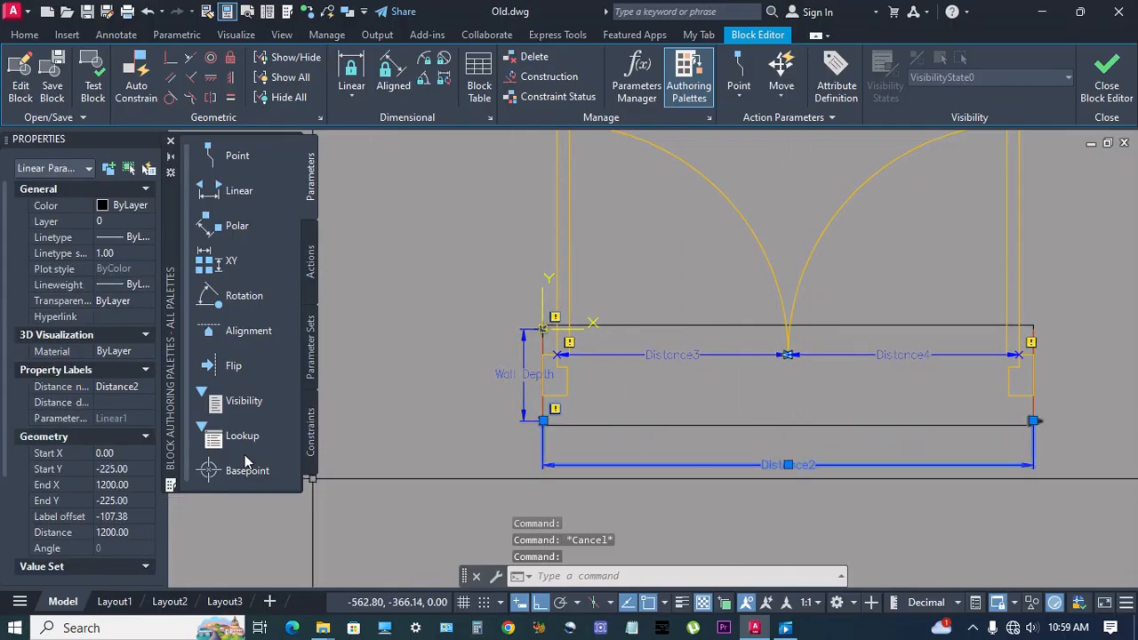
pyautogui.click(141, 389)
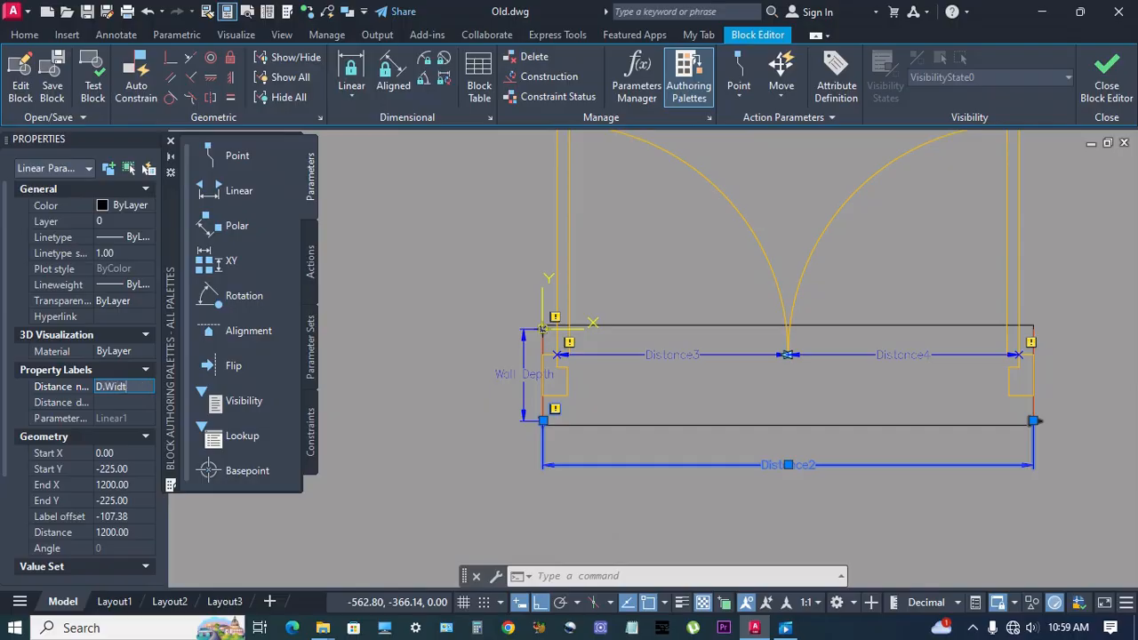
pyautogui.press('Tab')
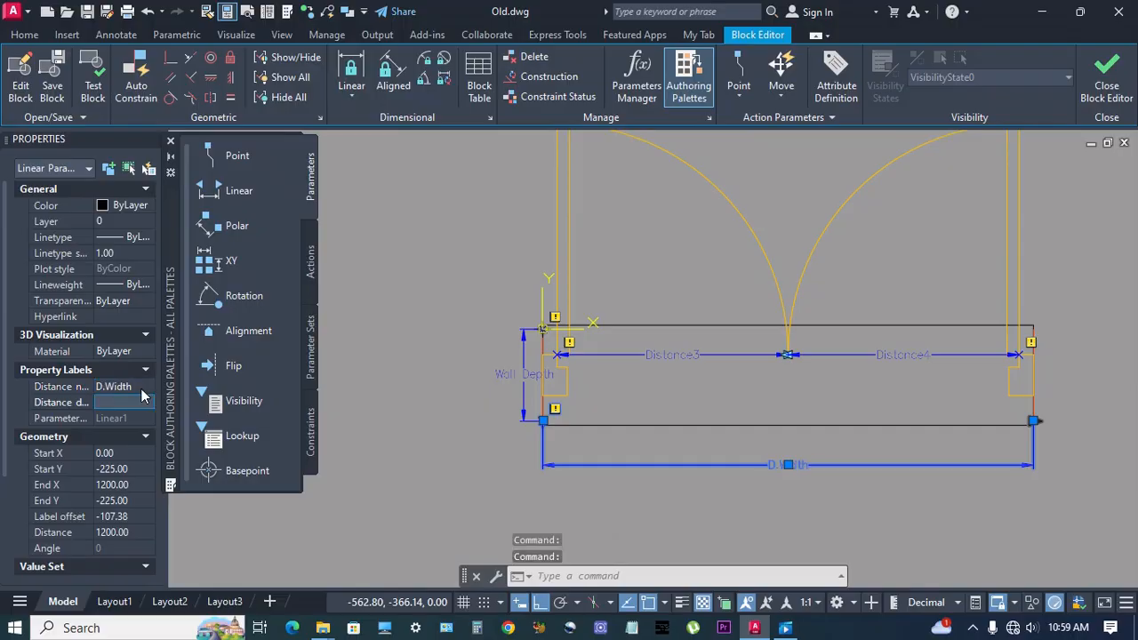
# Set Chain Actions to Yes for the right leaf's linear parameter and deselect it
pyautogui.press('Escape')
pyautogui.moveTo(759, 399); pyautogui.dragTo(717, 399, button='middle')
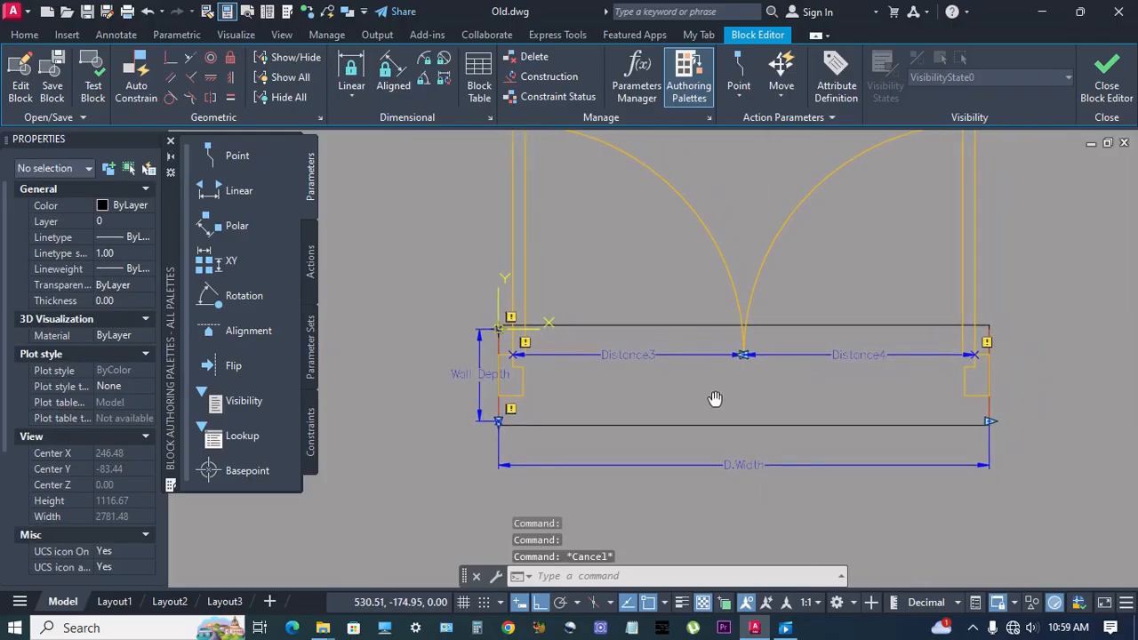
pyautogui.click(862, 355)
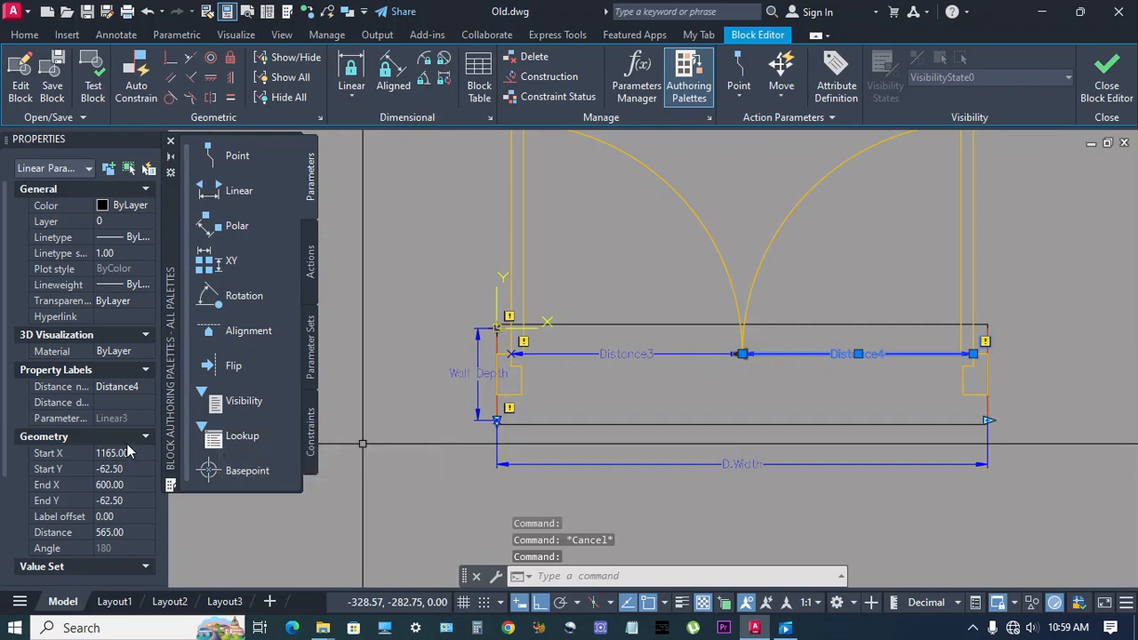
pyautogui.scroll(-3, 98, 374)
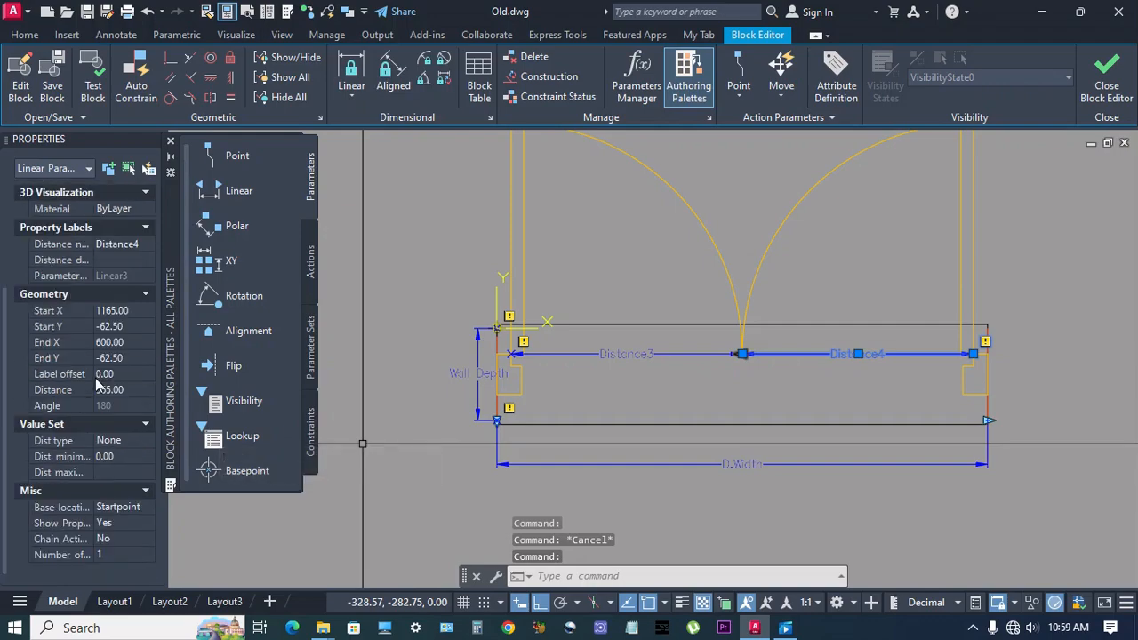
pyautogui.click(149, 541)
pyautogui.click(148, 539)
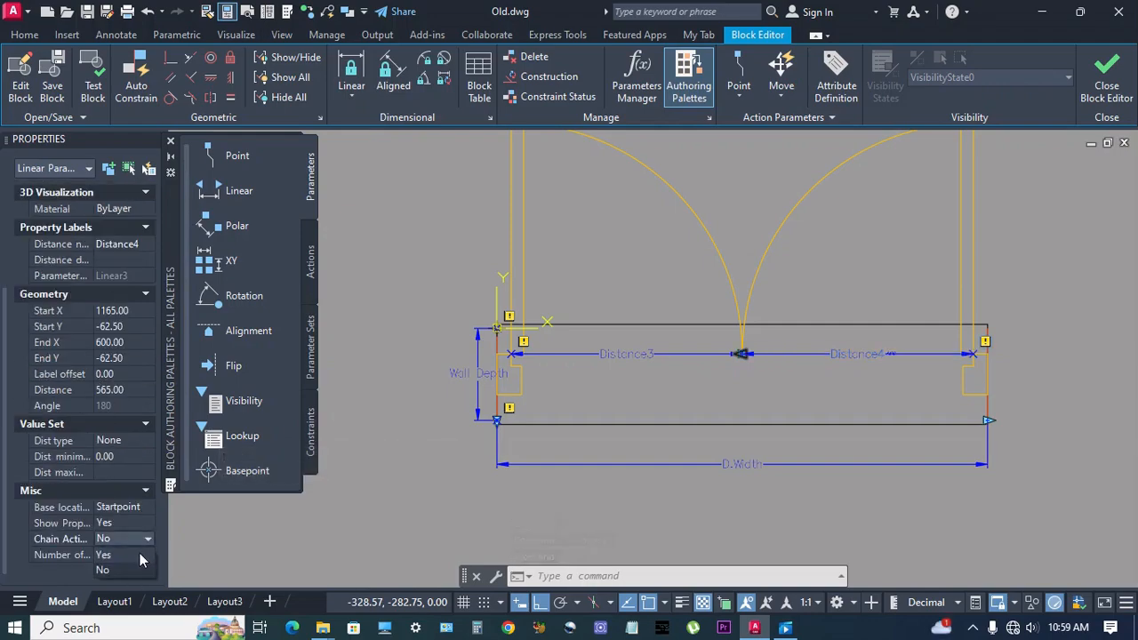
pyautogui.click(139, 559)
pyautogui.press('Escape')
pyautogui.moveTo(811, 412); pyautogui.dragTo(793, 428, button='middle')
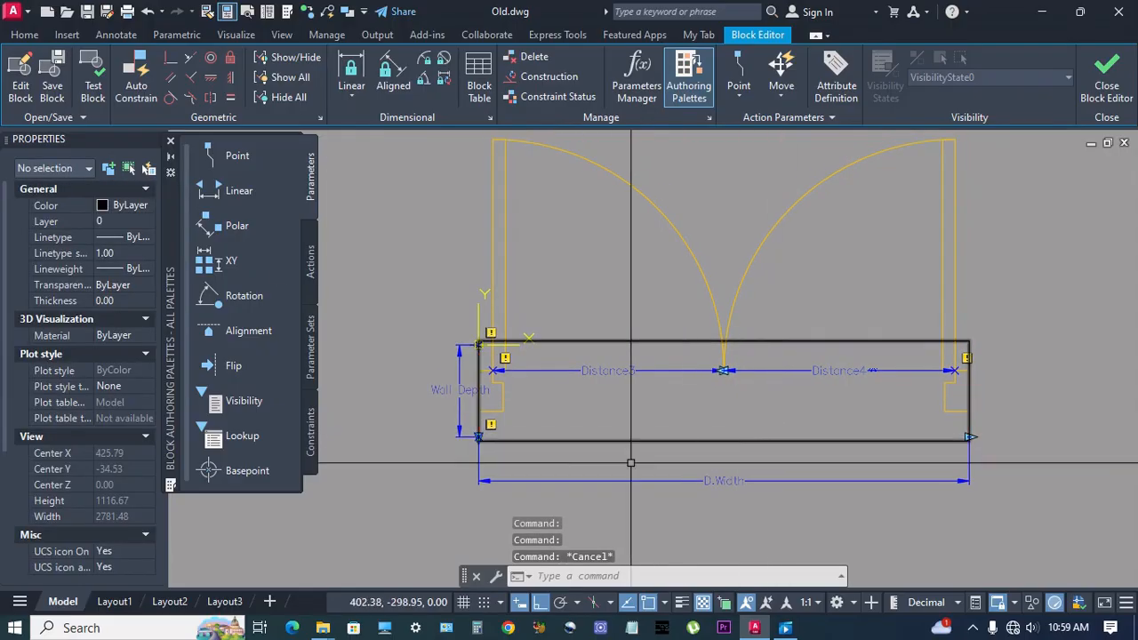
# Add a scale action to the left leaf's linear parameter with the left swing arc as its object
pyautogui.click(311, 262)
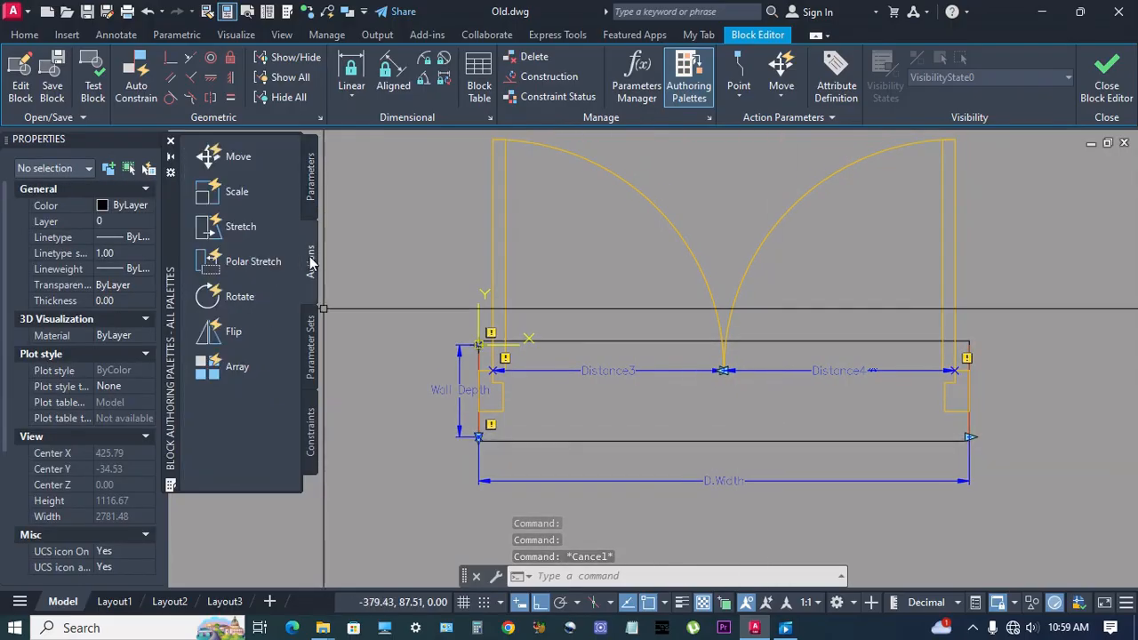
pyautogui.click(236, 191)
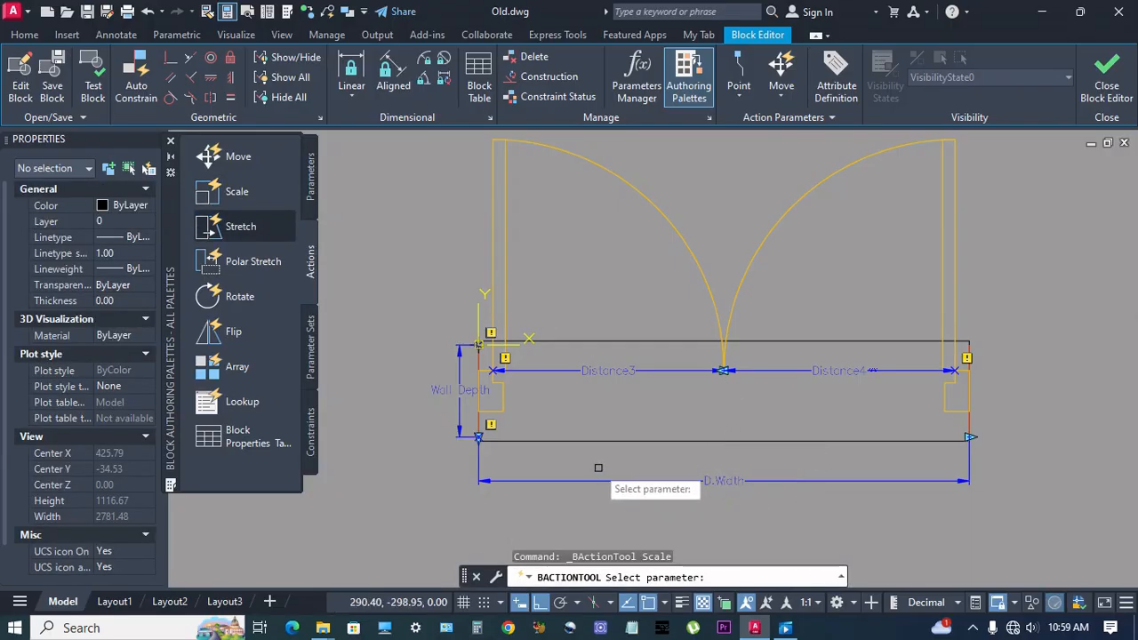
pyautogui.click(630, 373)
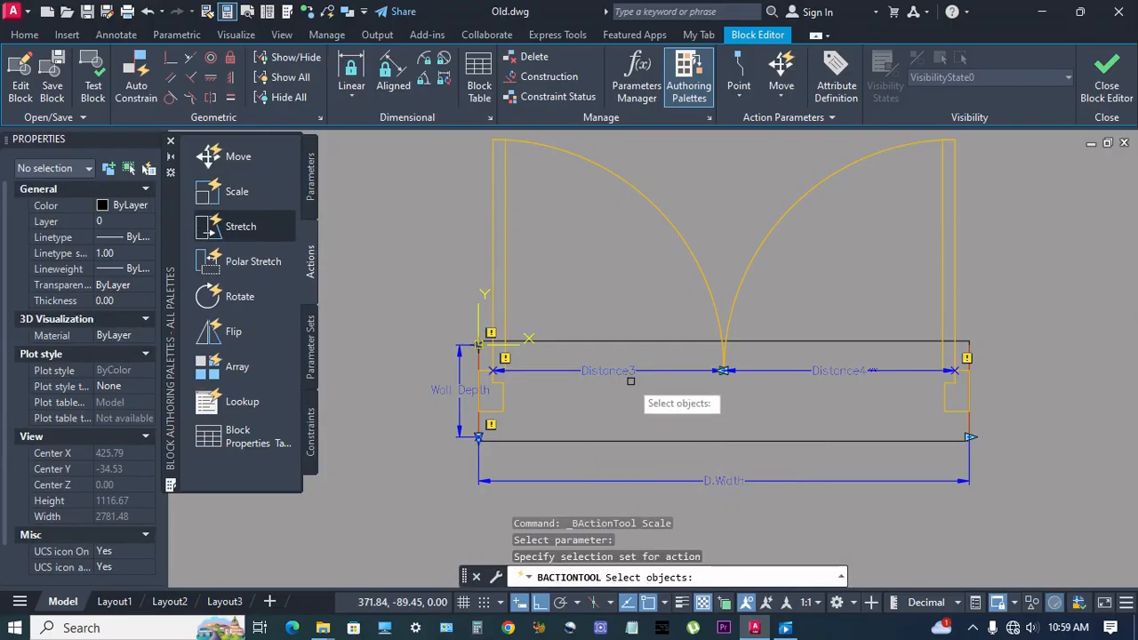
pyautogui.click(710, 277)
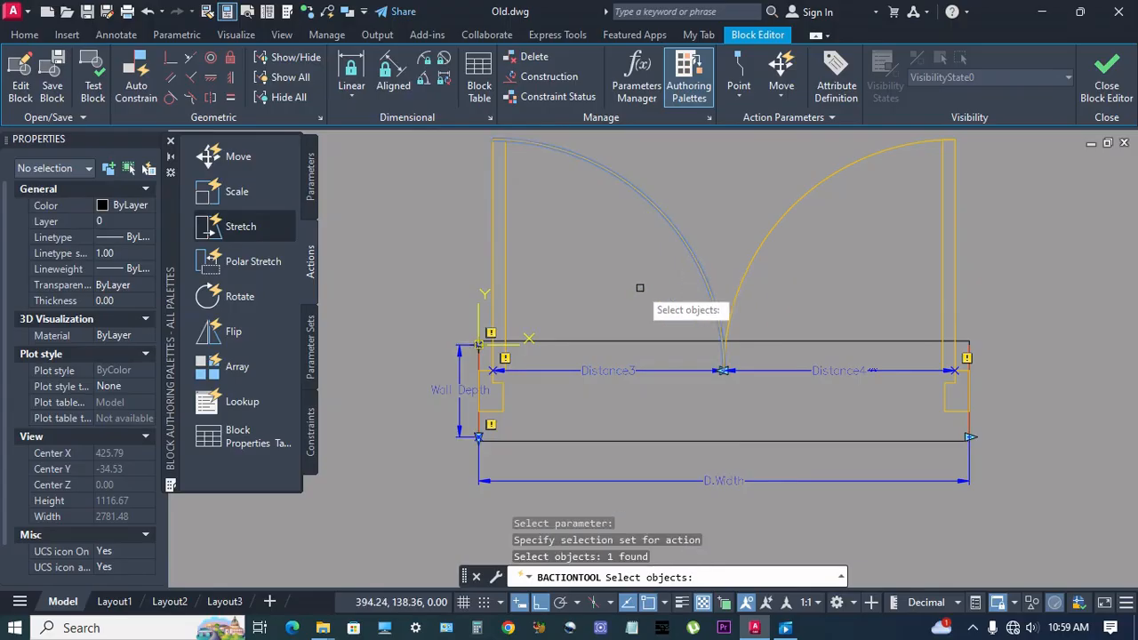
pyautogui.press('Return')
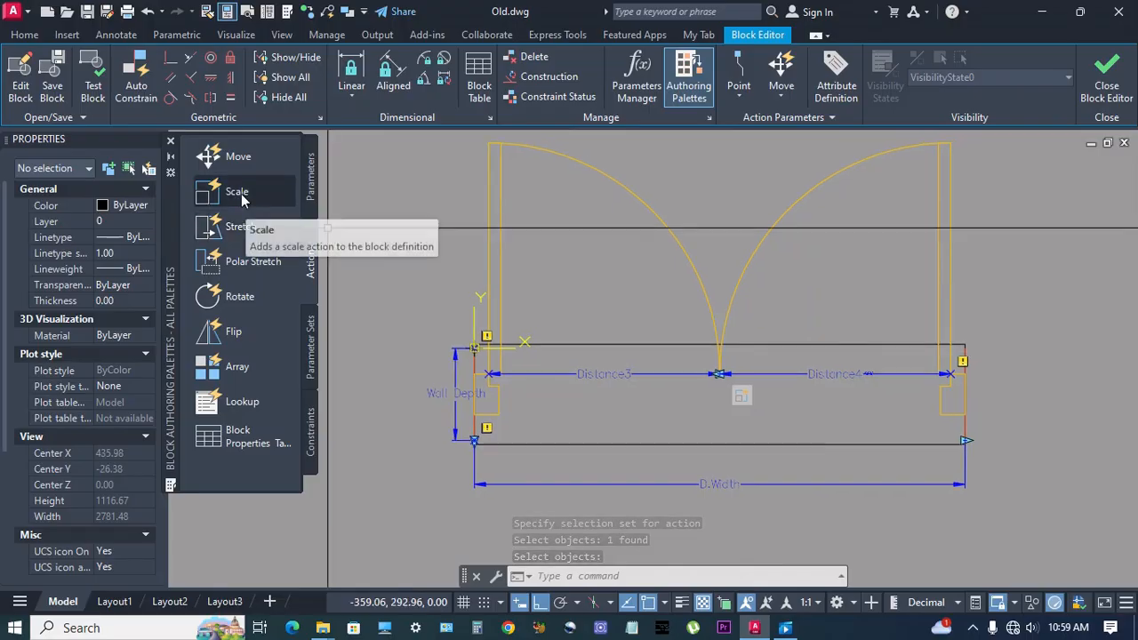
# Add a scale action to the right leaf's linear parameter with the right swing arc as its object
pyautogui.click(236, 193)
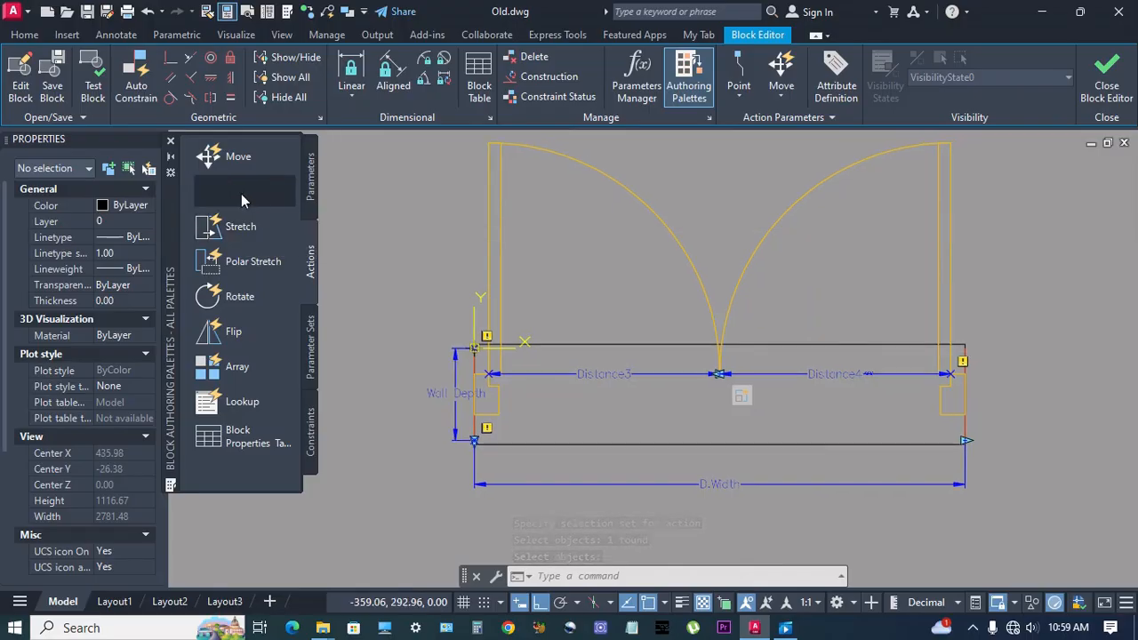
pyautogui.click(848, 375)
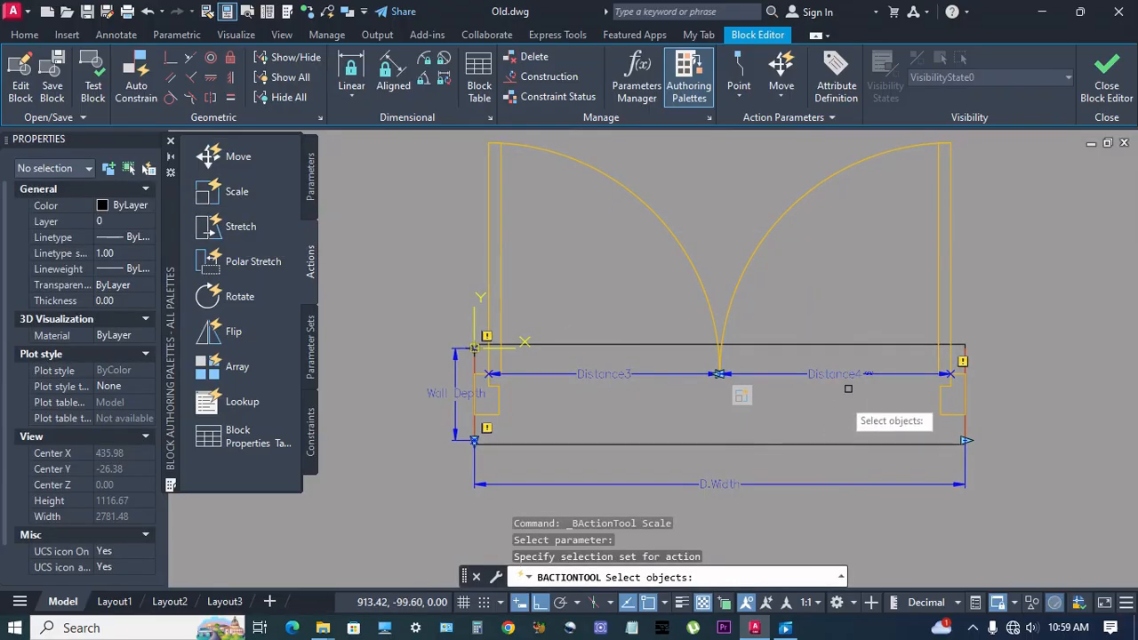
pyautogui.click(754, 245)
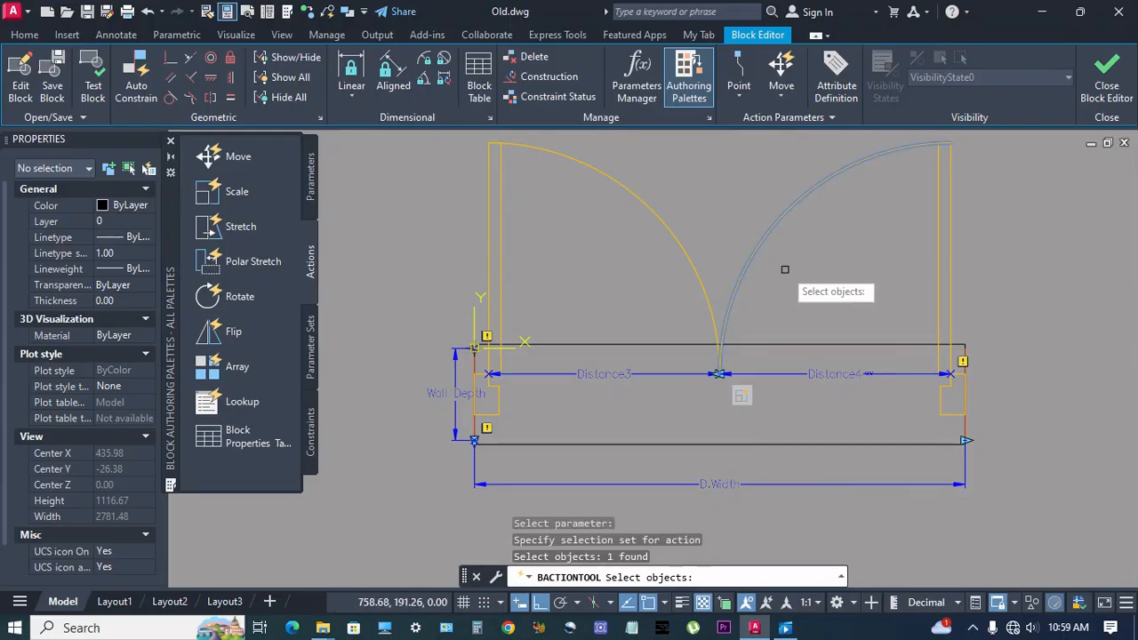
pyautogui.press('Return')
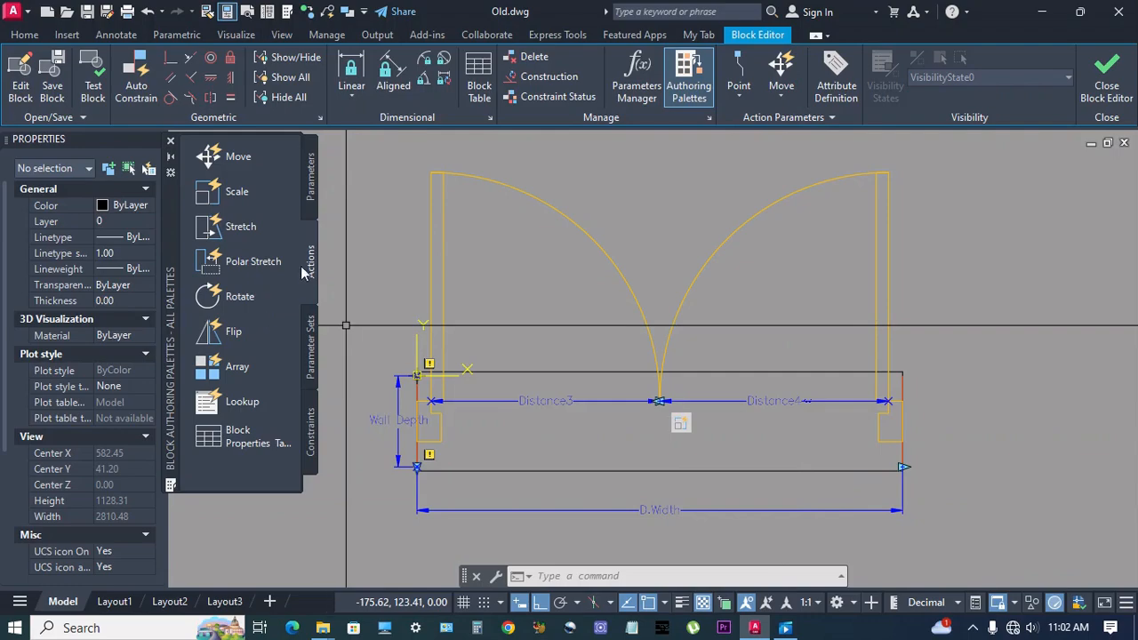
# Add a stretch action to the left leaf's parameter at the arcs' meeting point, framing the left leaf's upper end and selecting that leaf
pyautogui.click(249, 233)
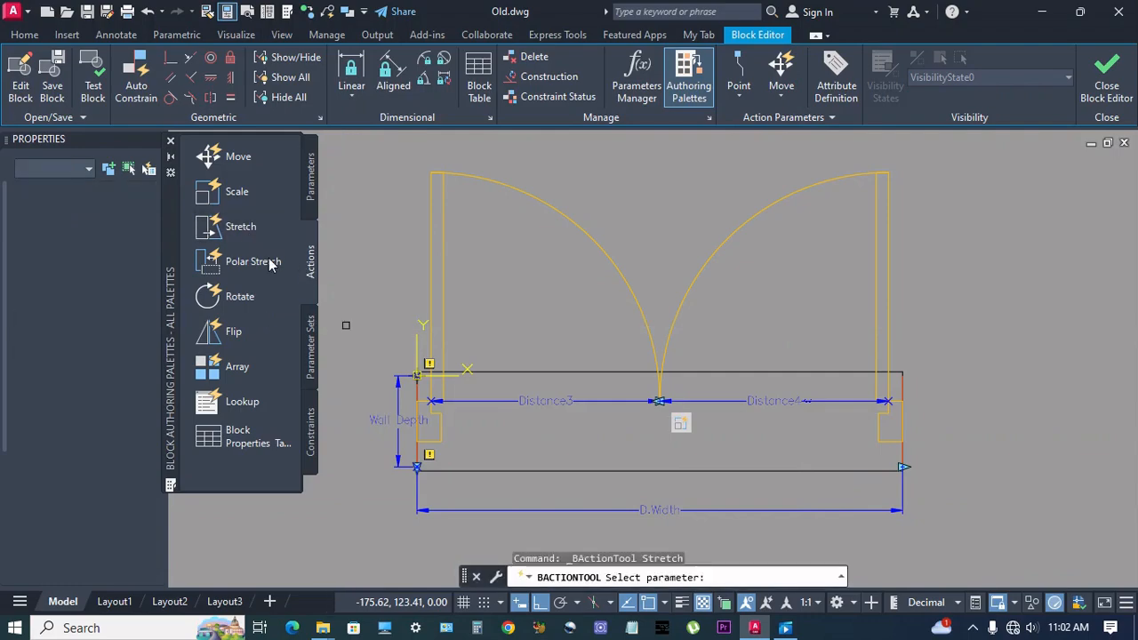
pyautogui.click(556, 401)
pyautogui.scroll(5, 659, 401)
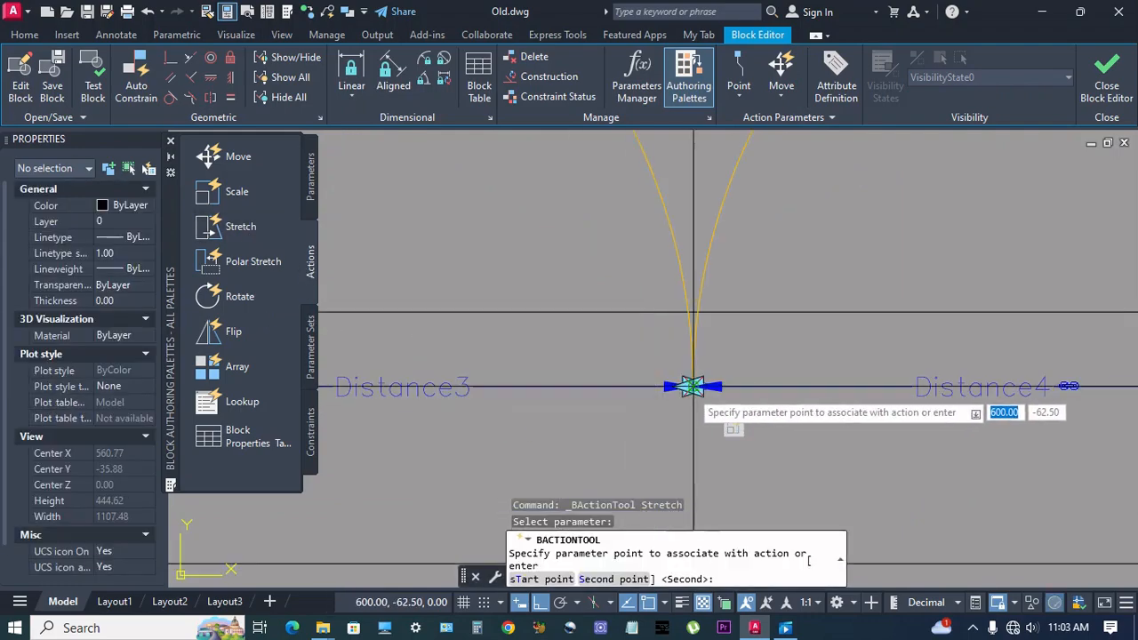
pyautogui.click(693, 386)
pyautogui.scroll(-5, 689, 390)
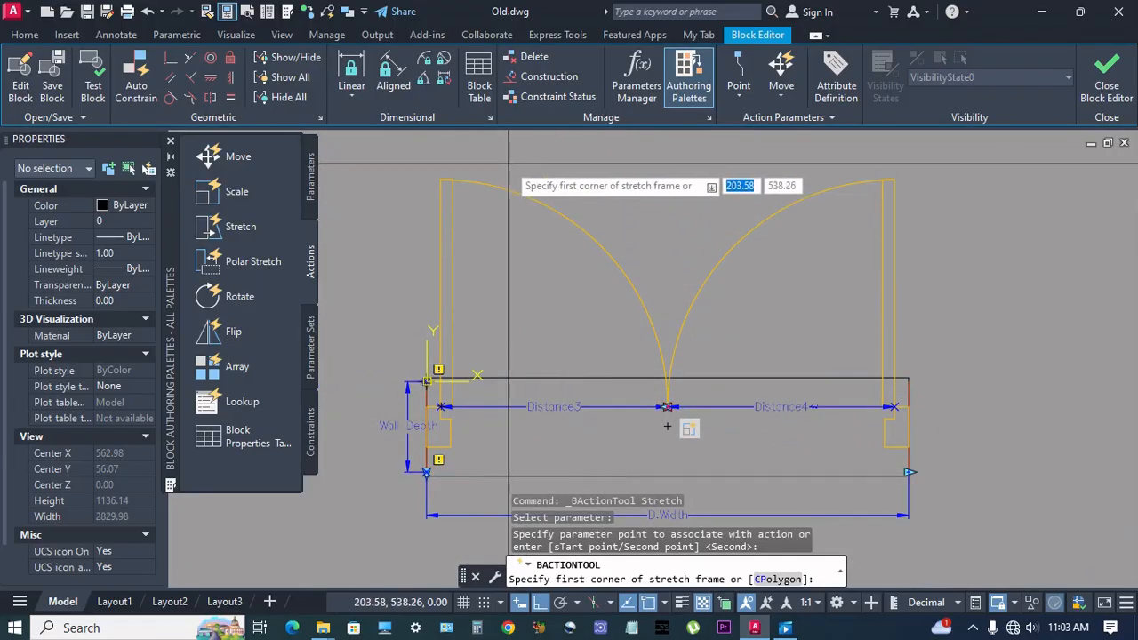
pyautogui.click(396, 151)
pyautogui.click(505, 217)
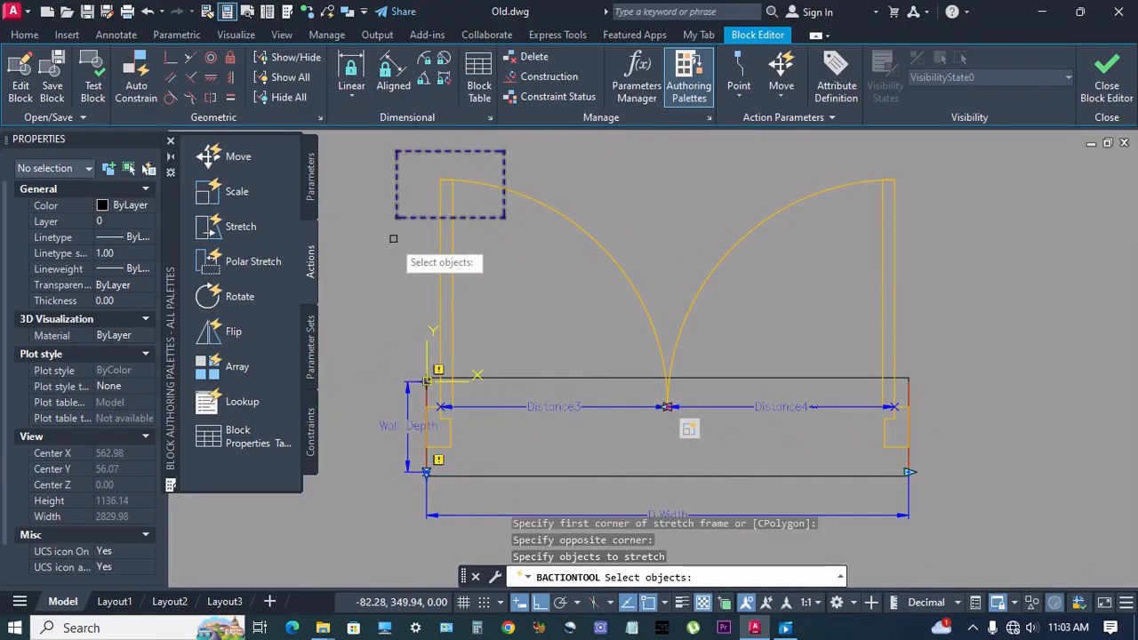
pyautogui.click(450, 204)
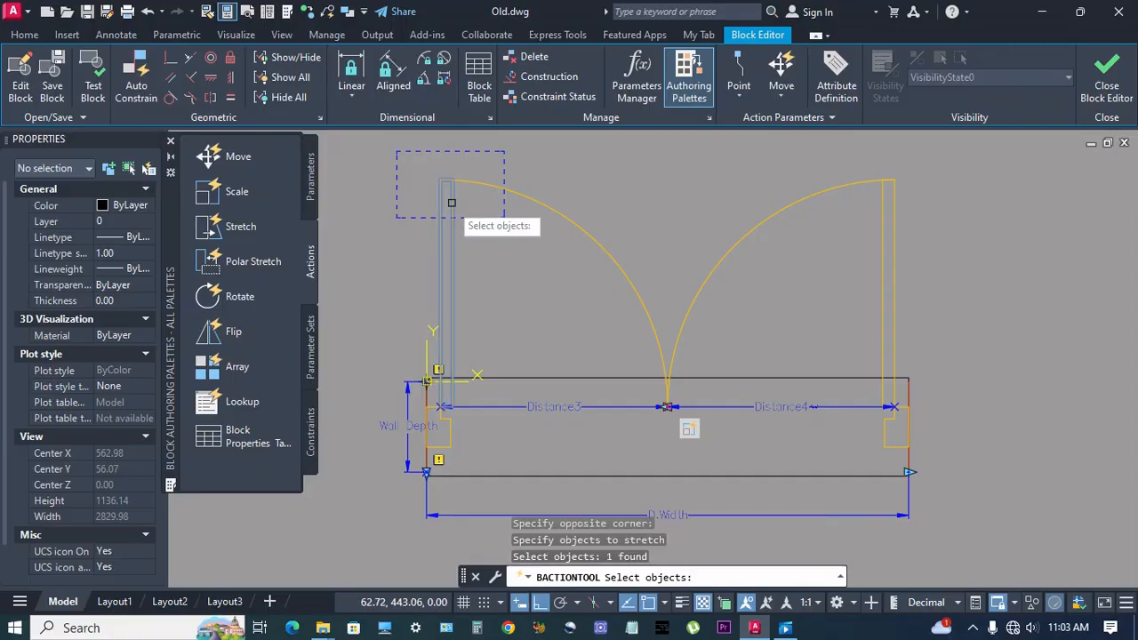
pyautogui.press('Return')
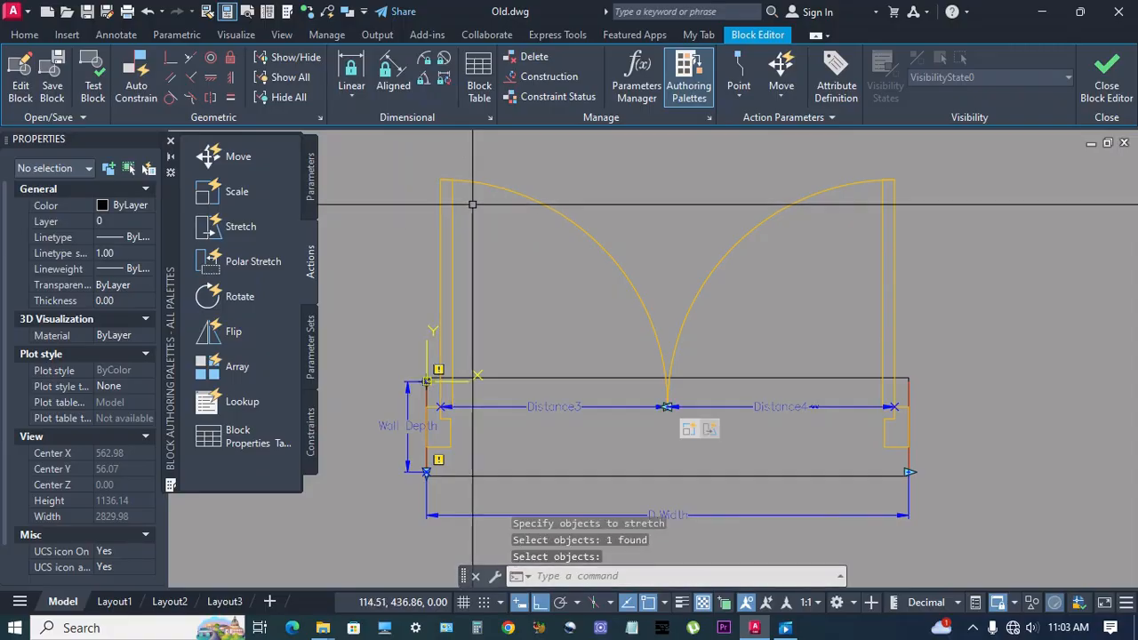
# Set the left leaf stretch action's angle offset to 90 and deselect it
pyautogui.click(712, 430)
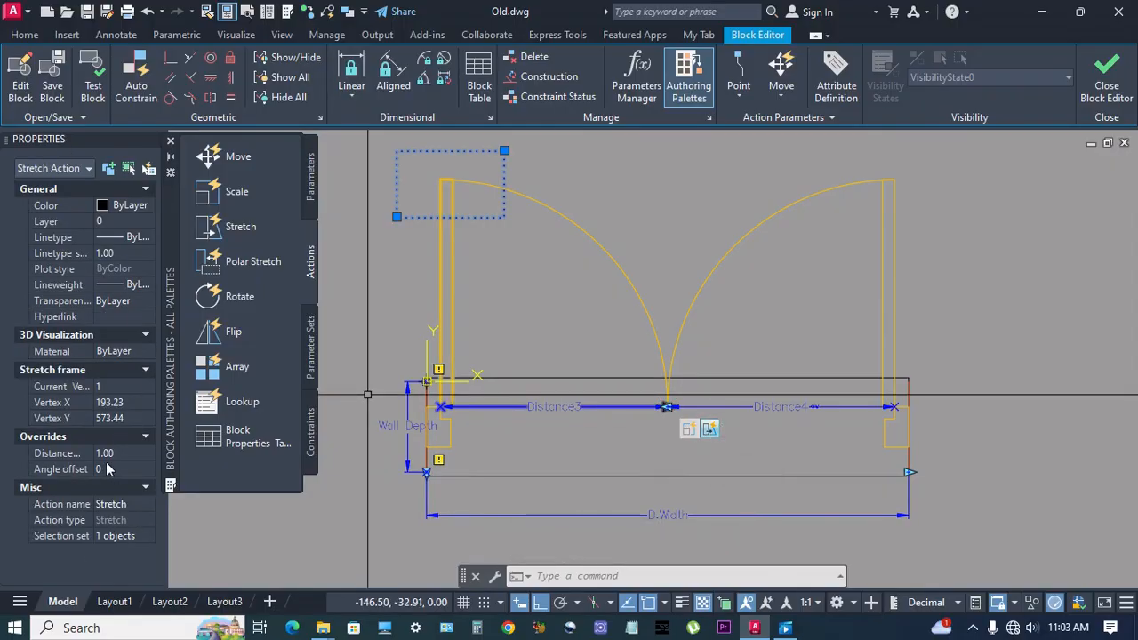
pyautogui.click(122, 470)
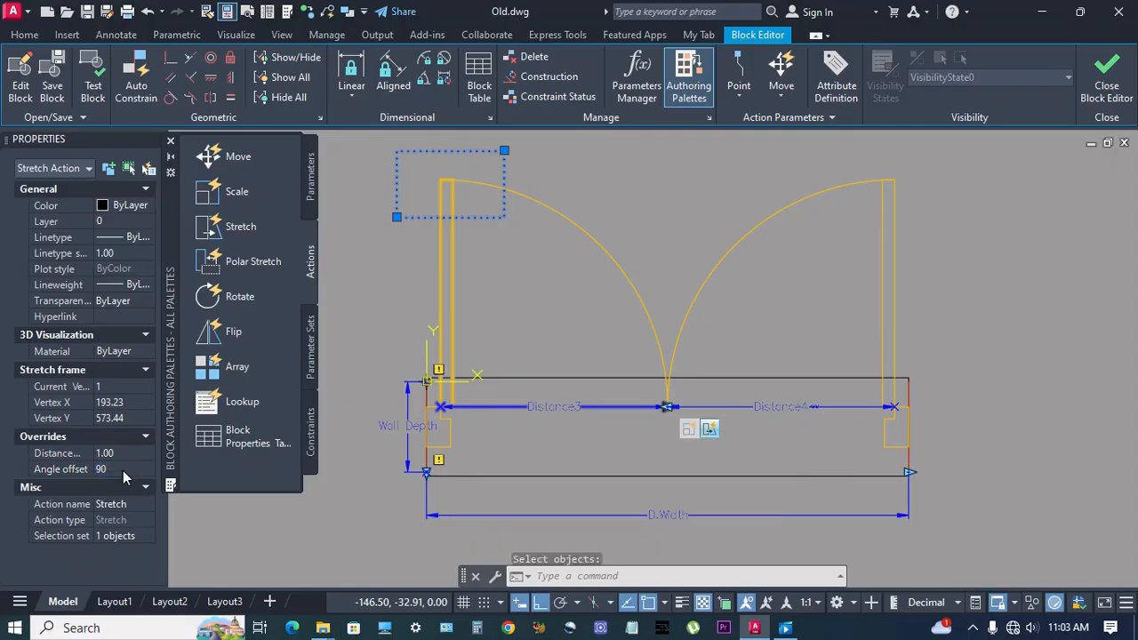
pyautogui.press('Escape')
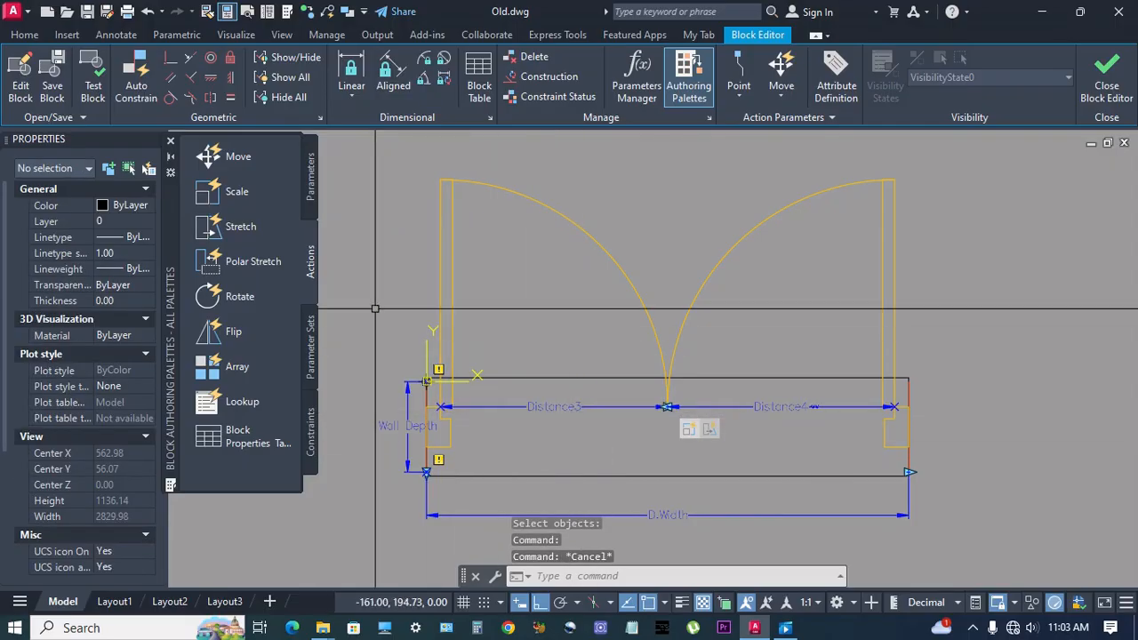
# Add a stretch action to the right leaf's parameter at the arcs' meeting point, framing the right leaf's upper end and selecting that leaf
pyautogui.click(253, 229)
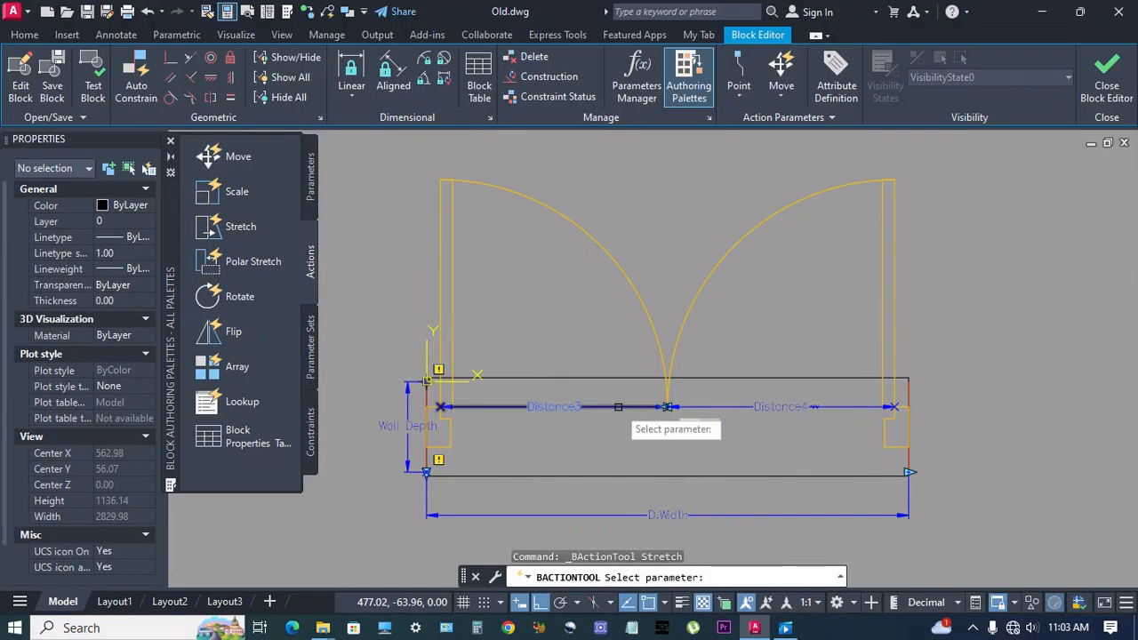
pyautogui.click(666, 406)
pyautogui.scroll(4, 666, 407)
pyautogui.click(660, 391)
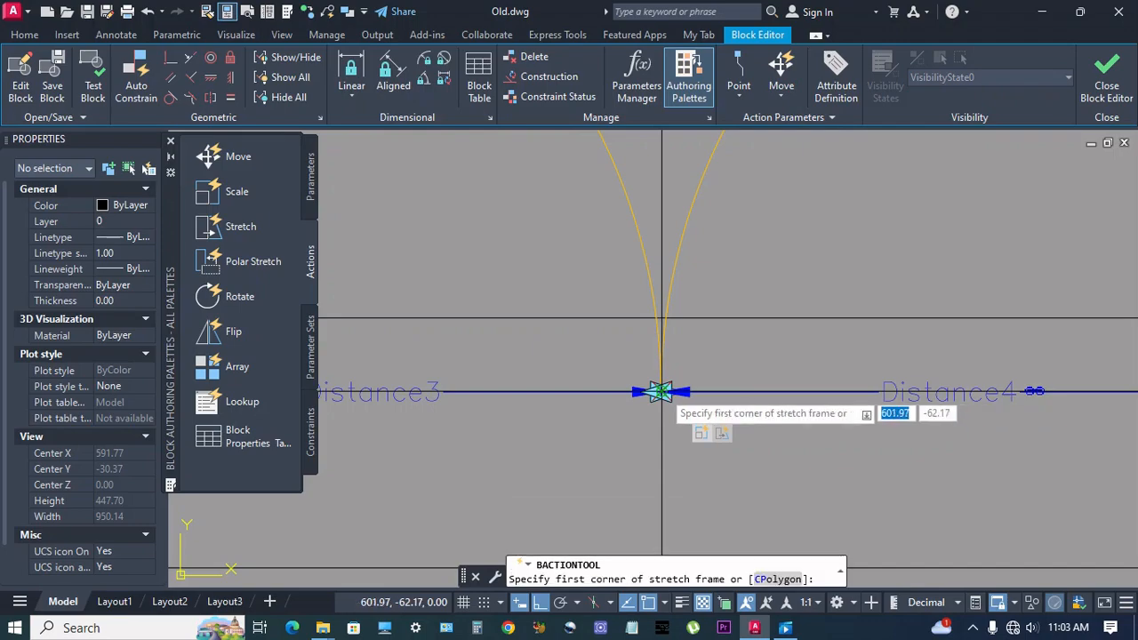
pyautogui.scroll(-4, 660, 391)
pyautogui.click(889, 169)
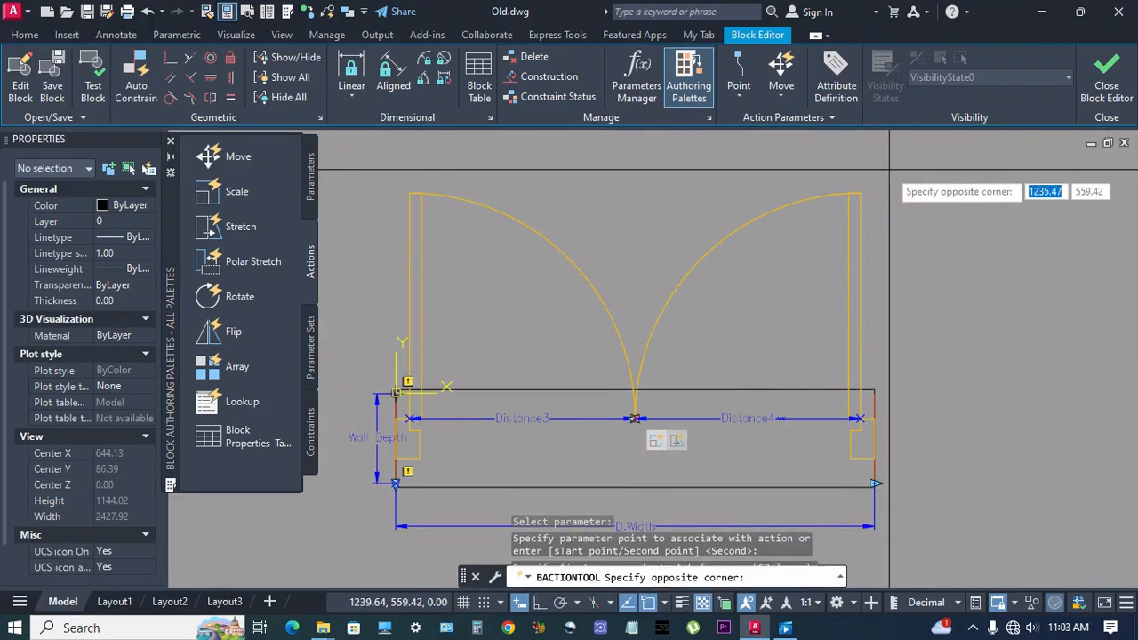
pyautogui.click(809, 240)
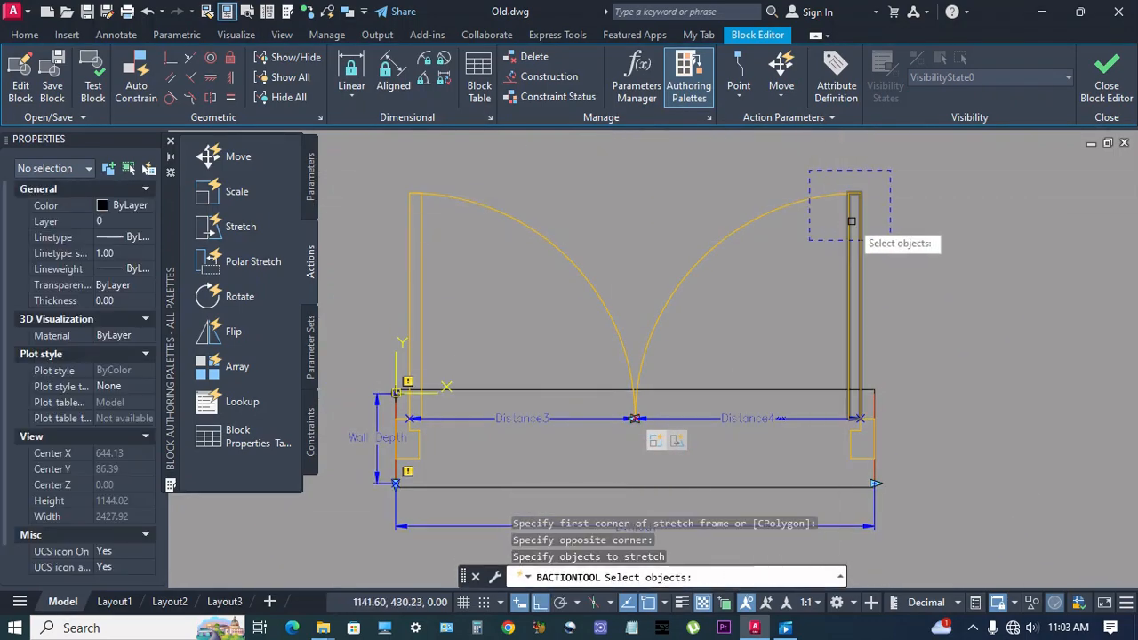
pyautogui.click(848, 222)
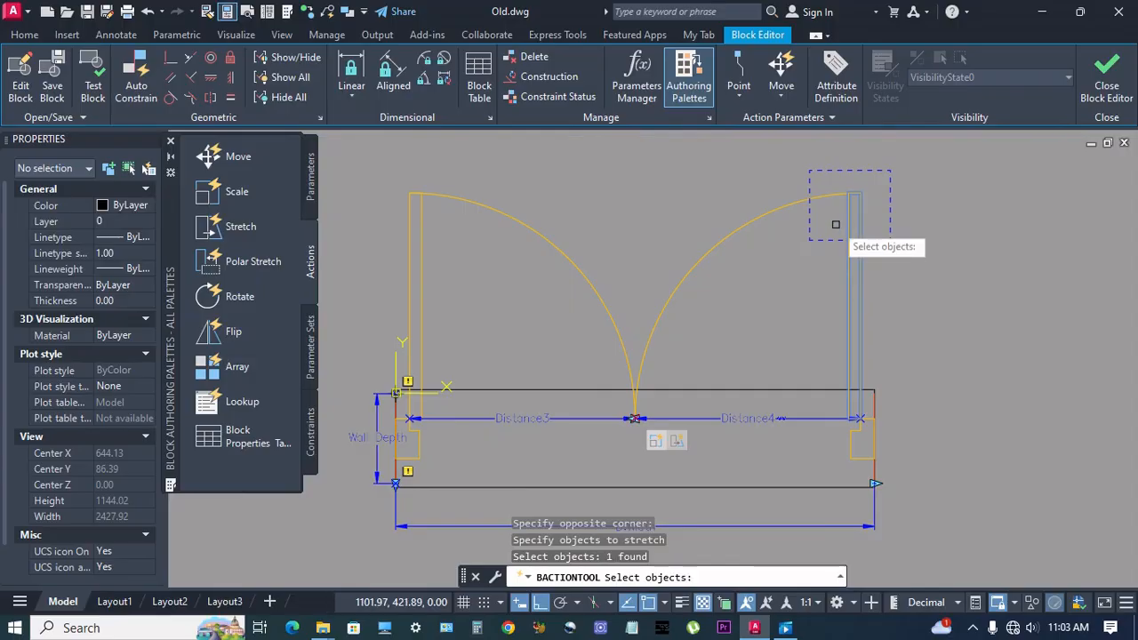
pyautogui.press('Return')
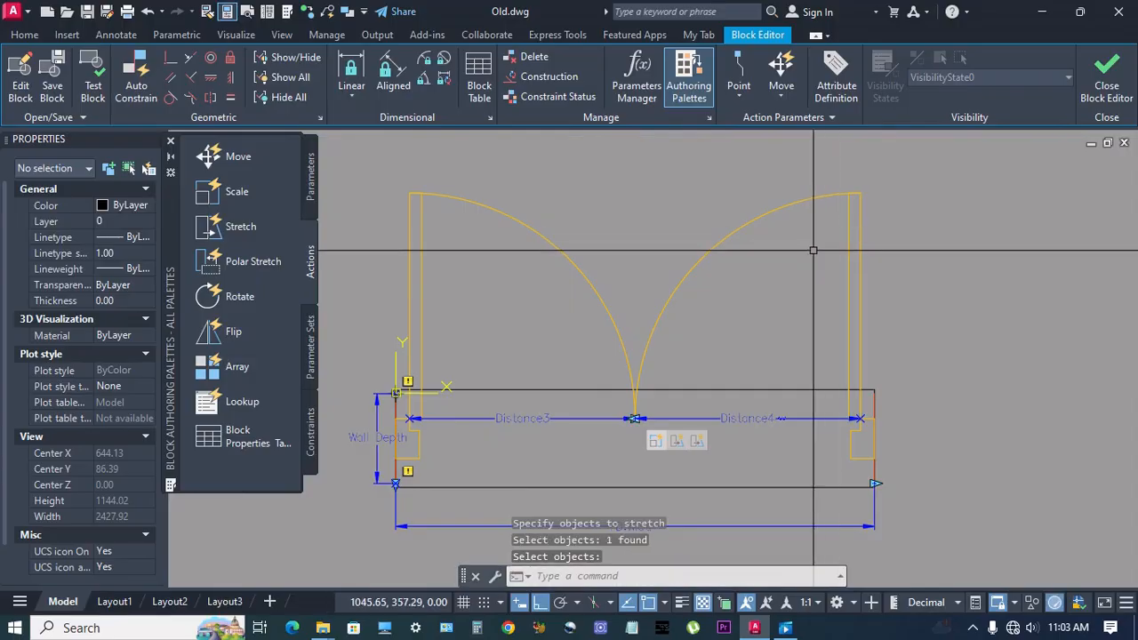
# Set the right leaf stretch action's angle offset to 270 and deselect it
pyautogui.click(698, 441)
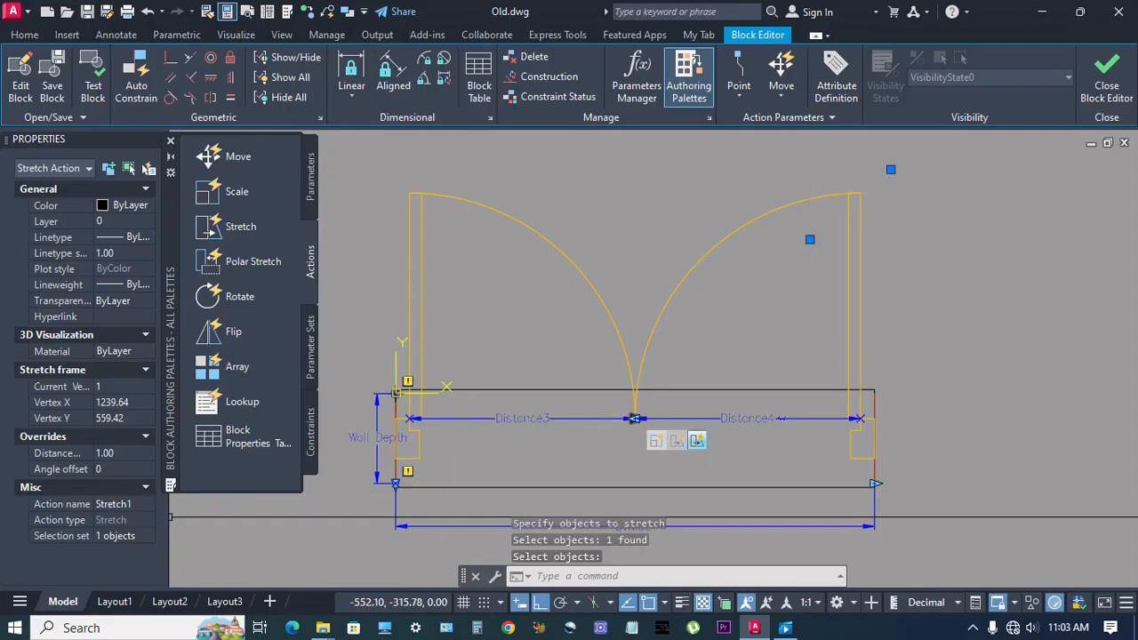
pyautogui.click(127, 469)
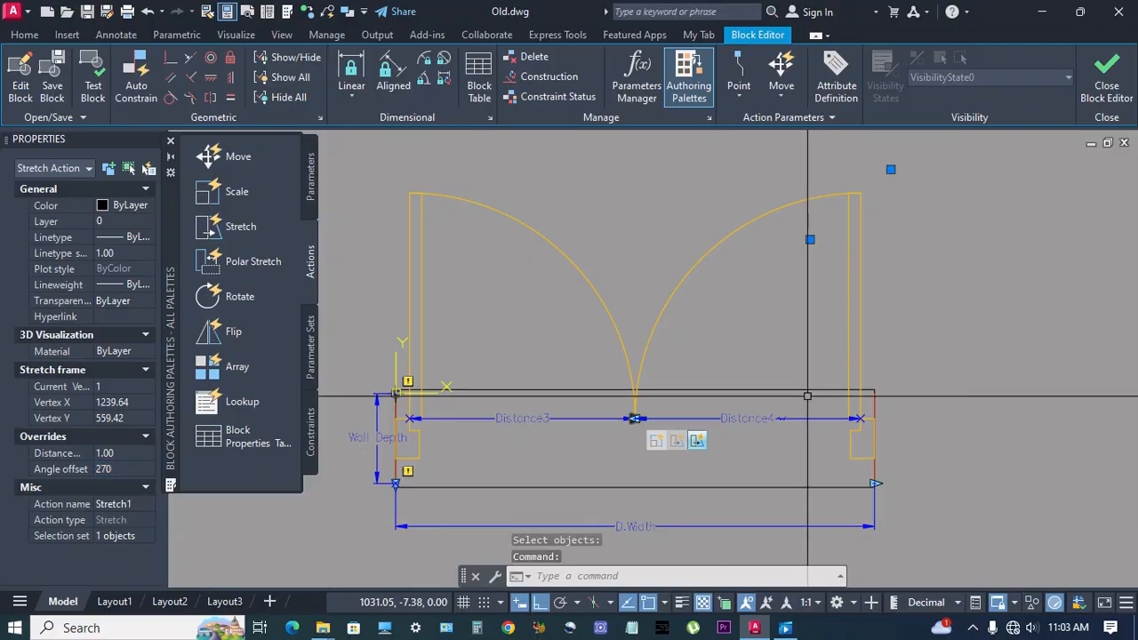
pyautogui.press('Escape')
pyautogui.moveTo(804, 397); pyautogui.dragTo(821, 387, button='middle')
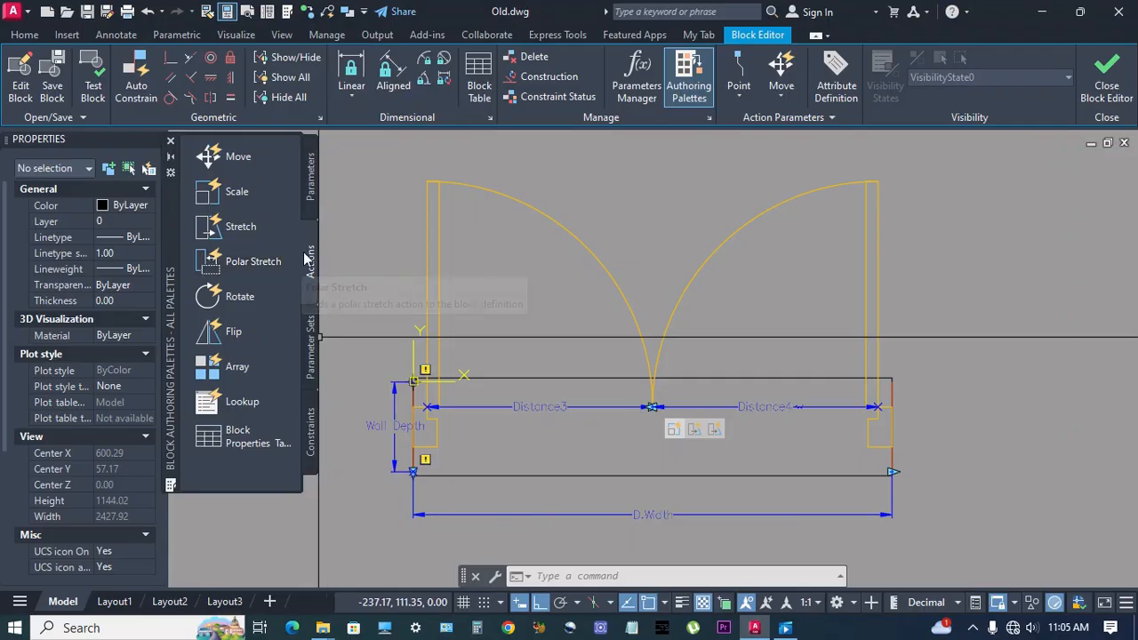
# Start a stretch action on the D.Width parameter's right end point, with a stretch frame enclosing the right leaf and the opening's right end
pyautogui.click(241, 226)
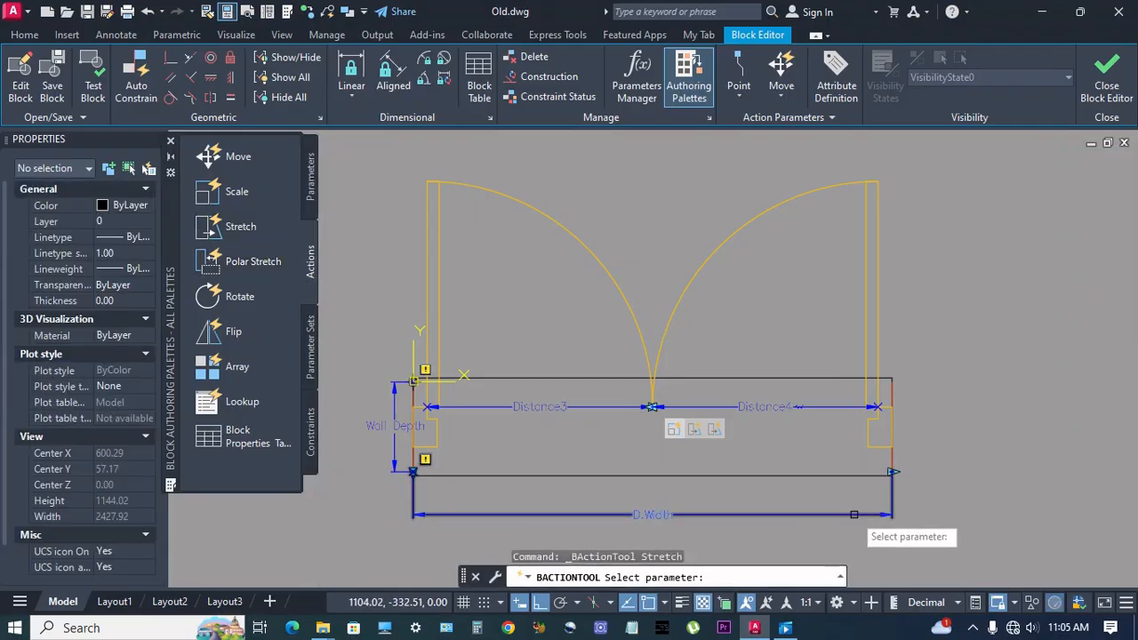
pyautogui.click(854, 514)
pyautogui.scroll(4, 891, 469)
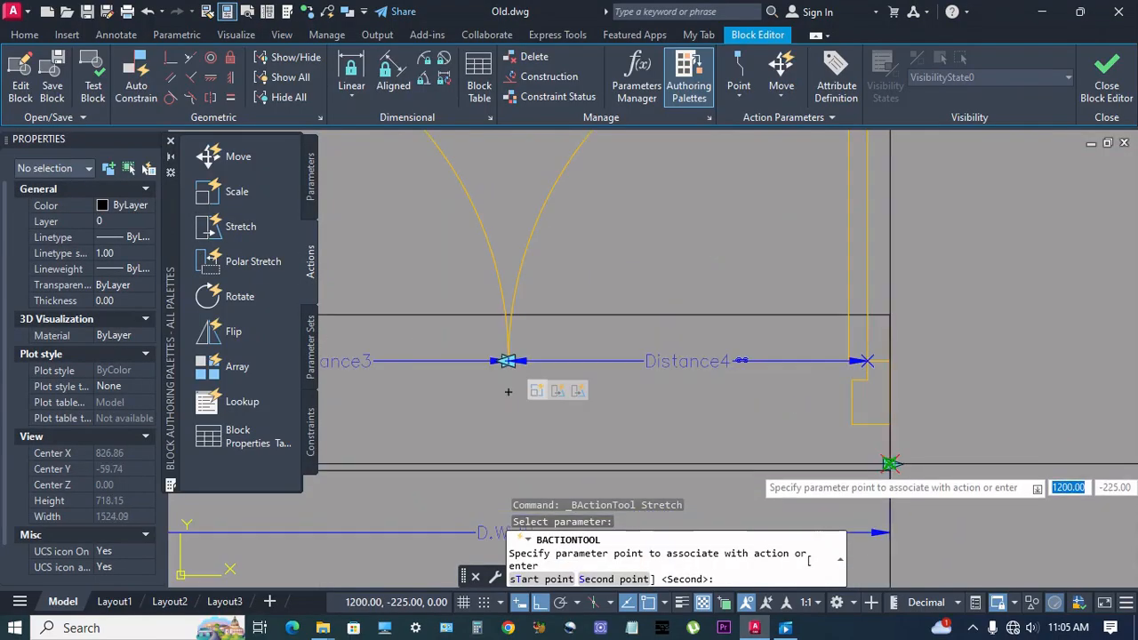
pyautogui.click(891, 464)
pyautogui.scroll(-4, 796, 464)
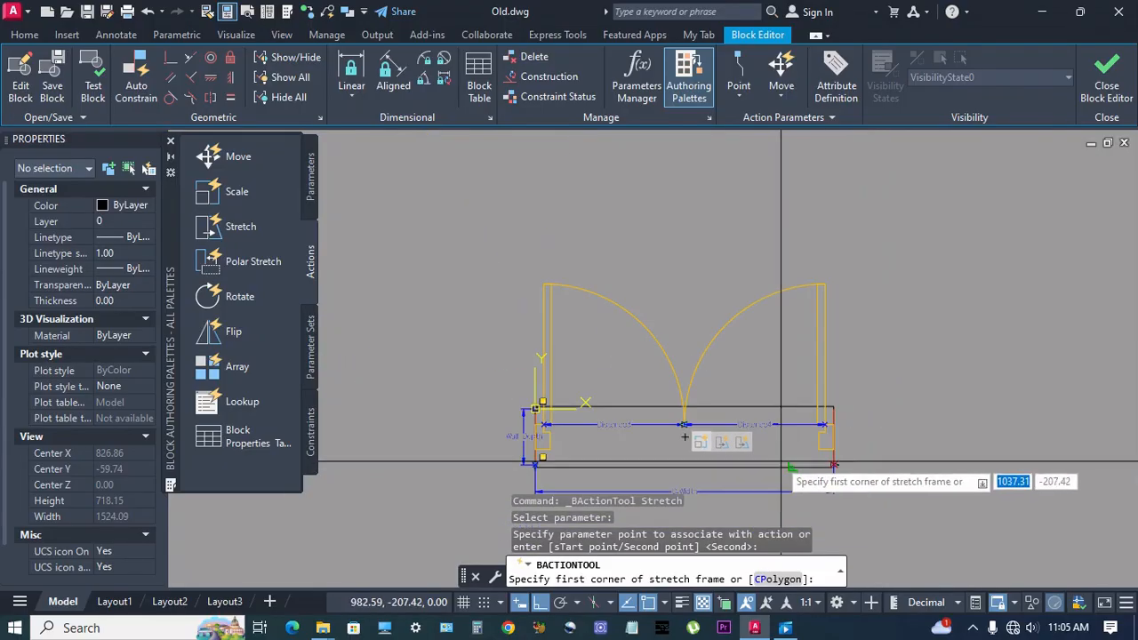
pyautogui.click(879, 259)
pyautogui.scroll(4, 805, 480)
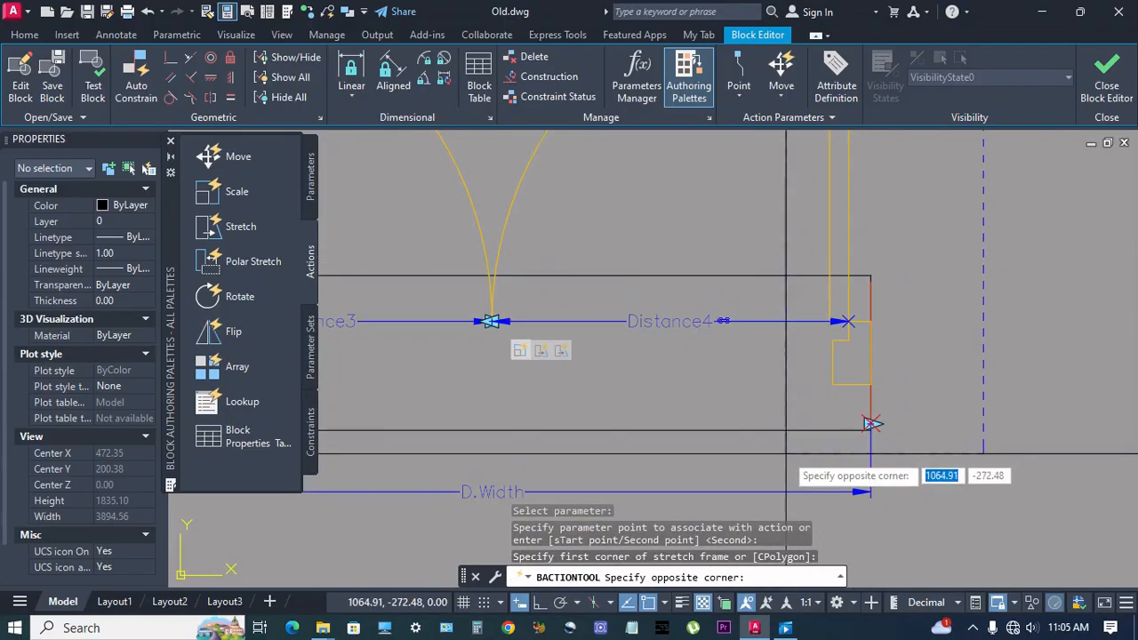
pyautogui.click(787, 466)
# Complete the door width stretch action by selecting the right leaf, the right jamb, and the wall outline and parameters crossing the opening's right end
pyautogui.scroll(-4, 791, 454)
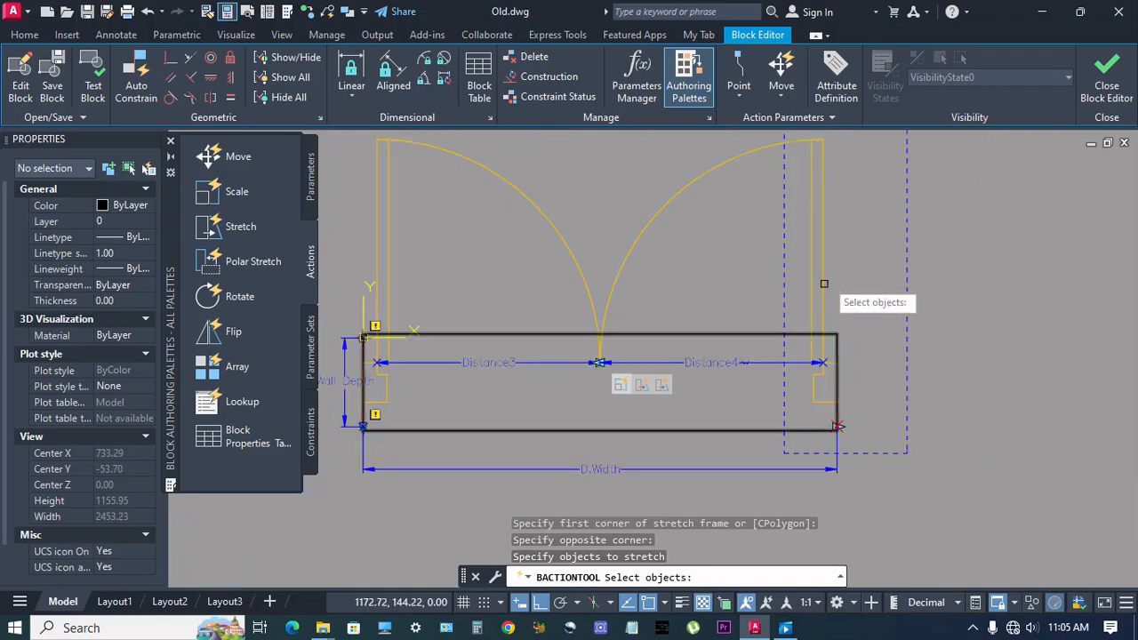
pyautogui.click(840, 208)
pyautogui.click(818, 256)
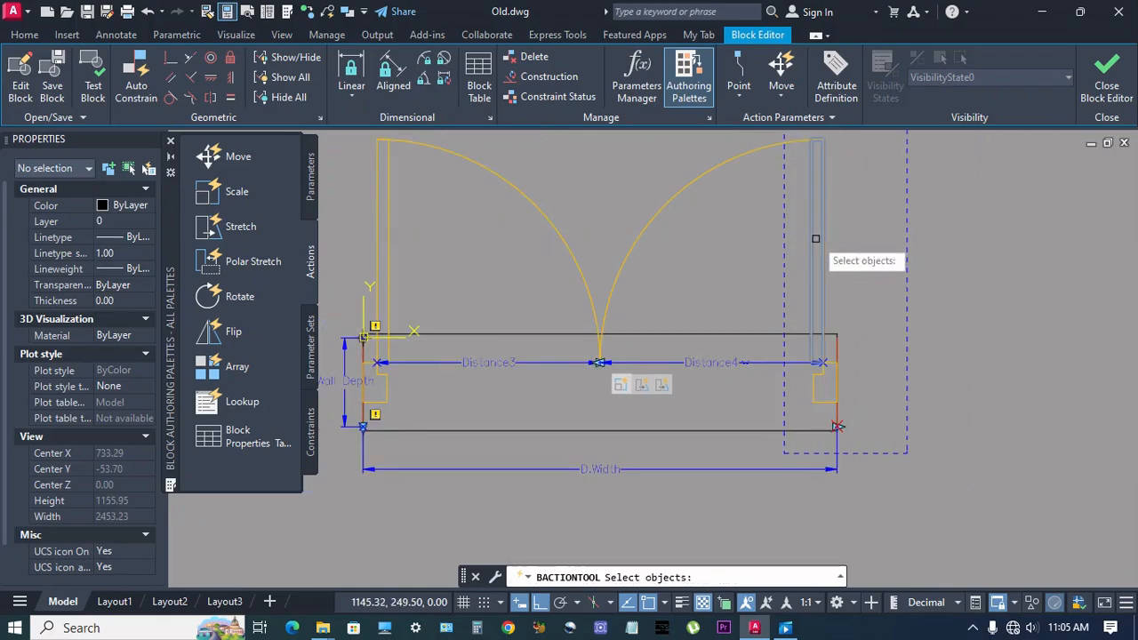
pyautogui.click(827, 402)
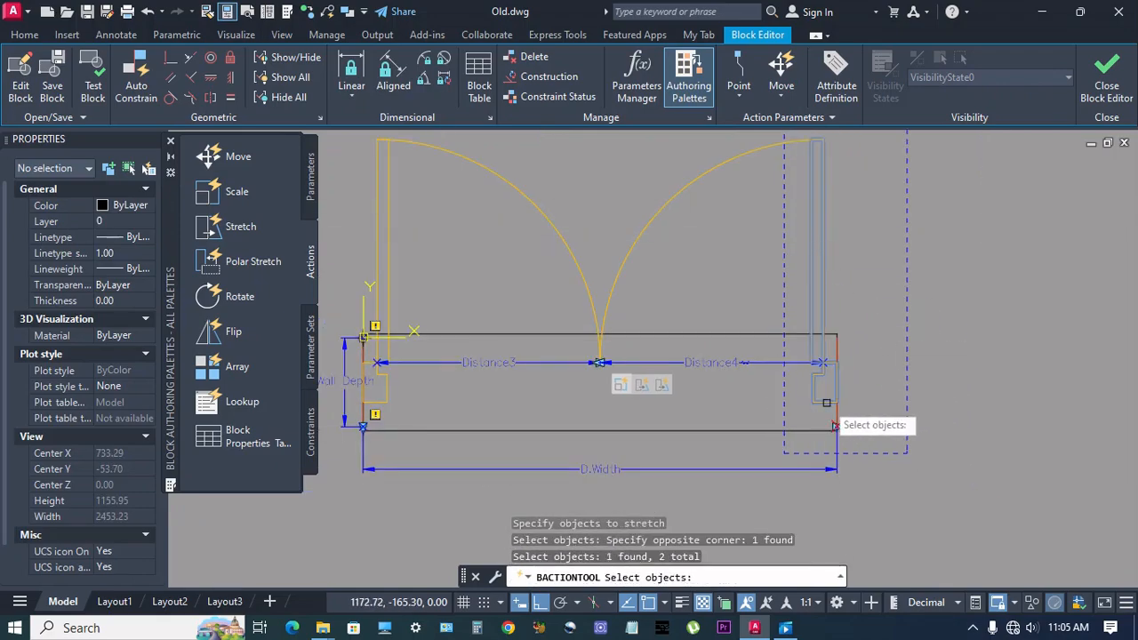
pyautogui.click(853, 322)
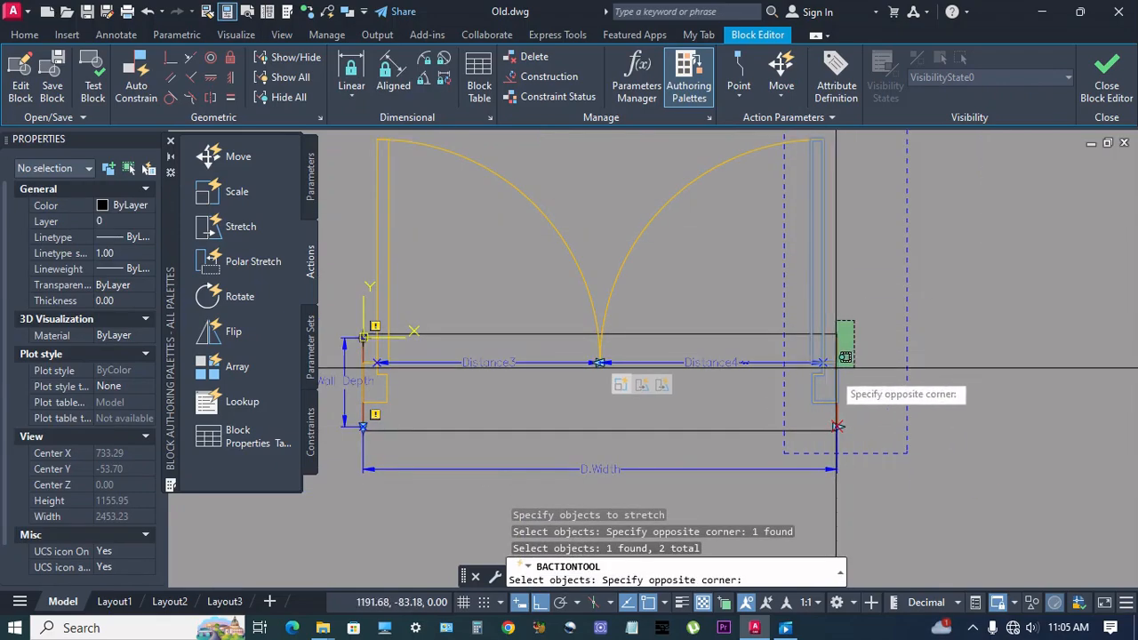
pyautogui.click(819, 431)
pyautogui.scroll(2, 749, 359)
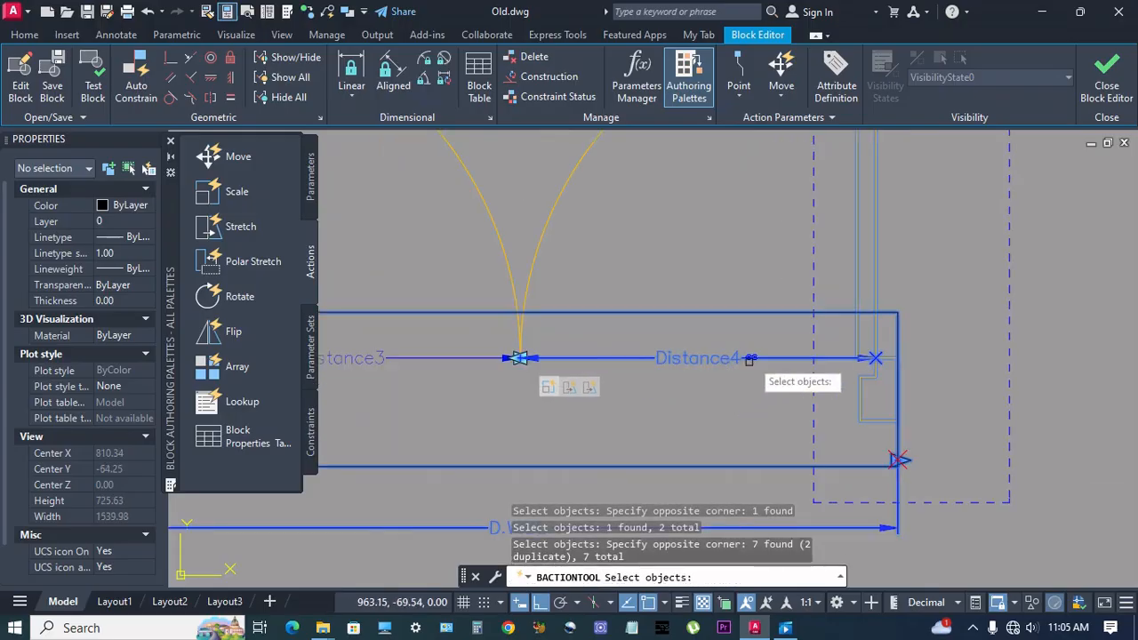
pyautogui.scroll(-2, 754, 357)
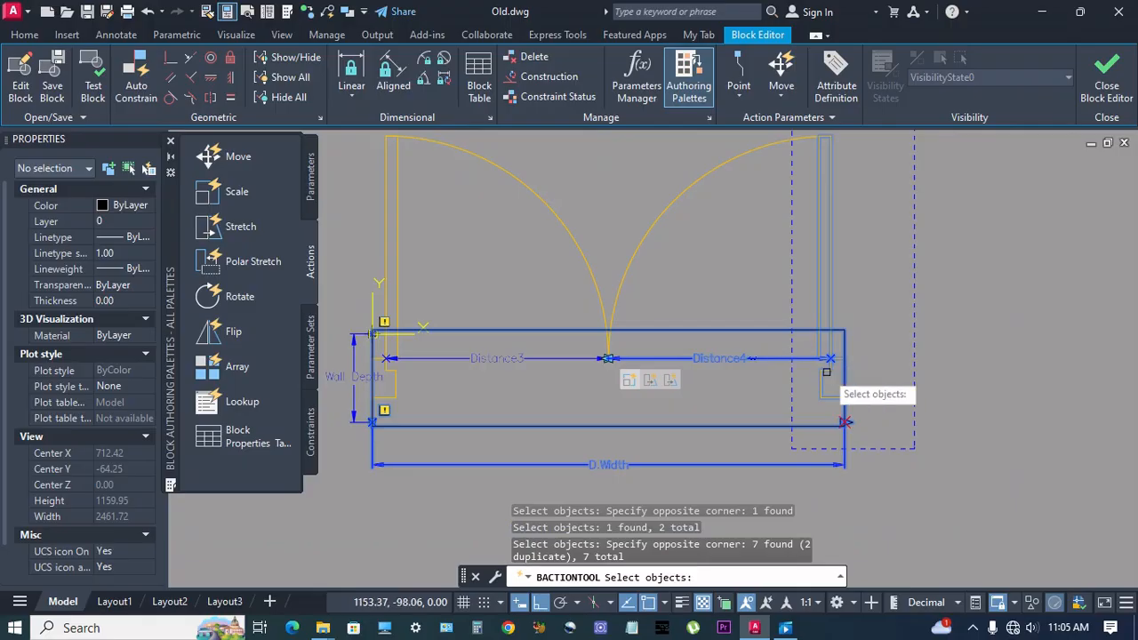
pyautogui.scroll(-2, 825, 371)
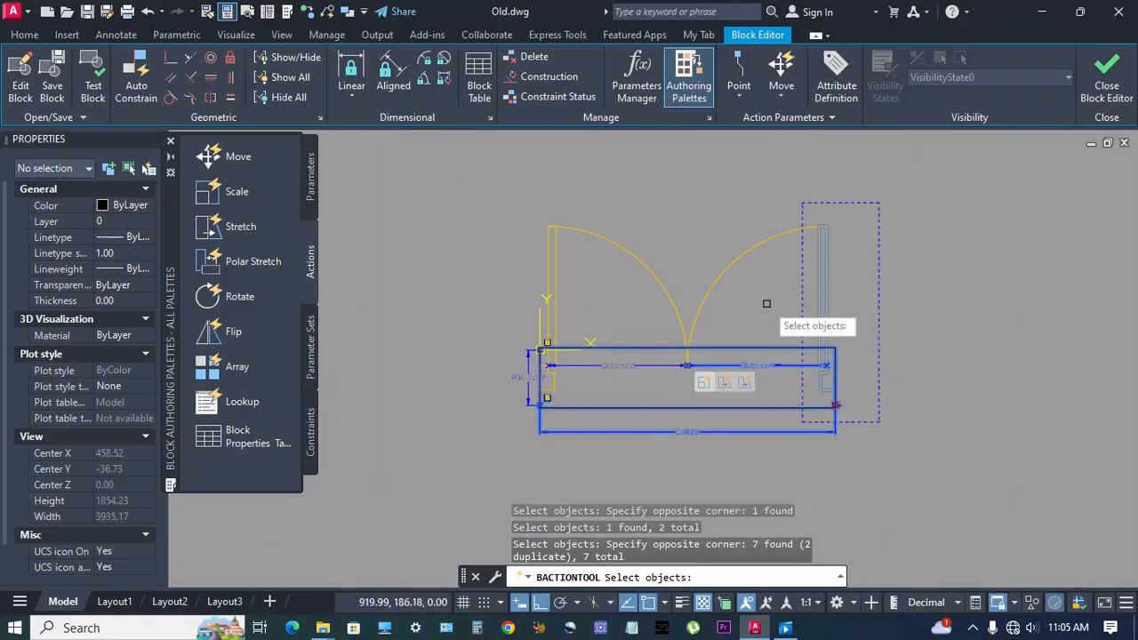
pyautogui.press('Return')
pyautogui.moveTo(762, 323); pyautogui.dragTo(752, 329, button='middle')
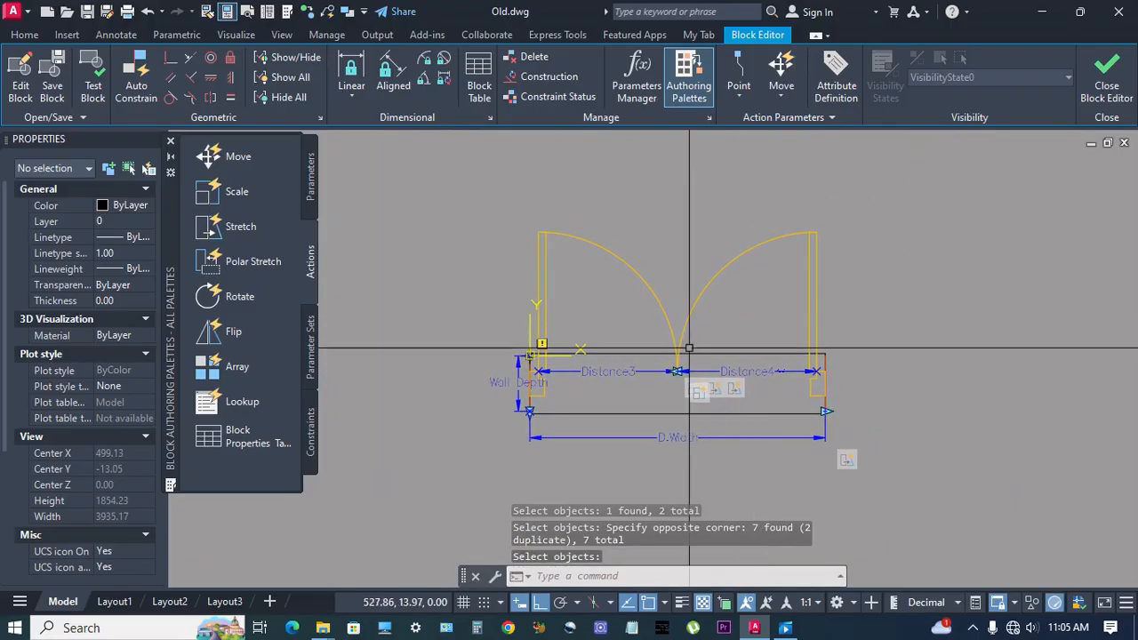
# Add a second stretch action to the D.Width parameter's right end point, framing the right leaf's upper end and selecting that leaf
pyautogui.click(240, 228)
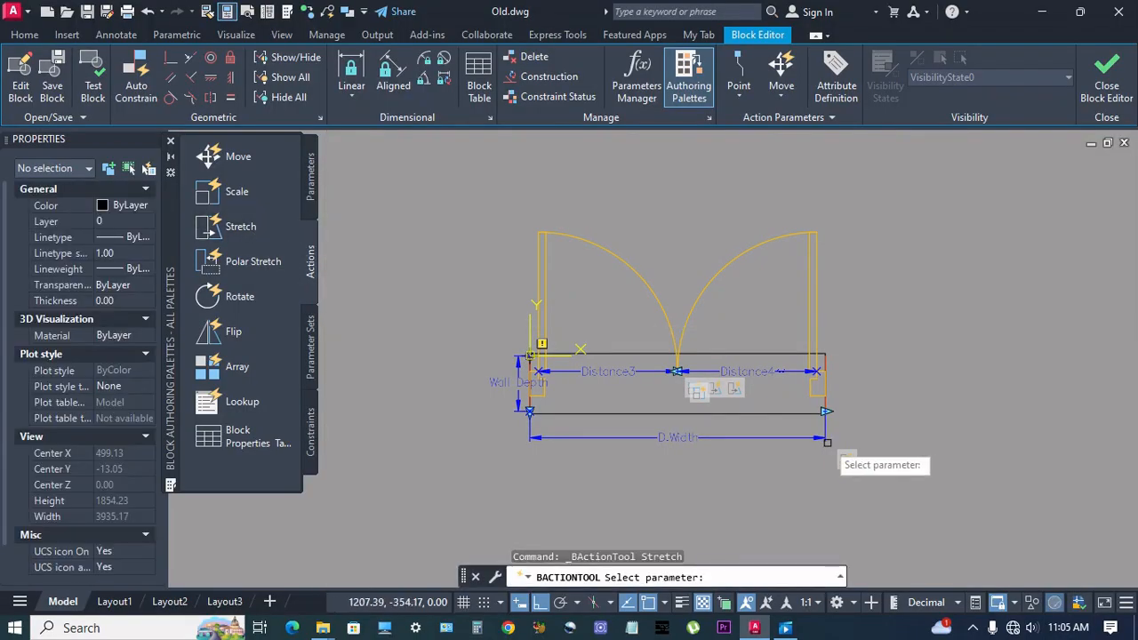
pyautogui.click(788, 439)
pyautogui.scroll(5, 823, 404)
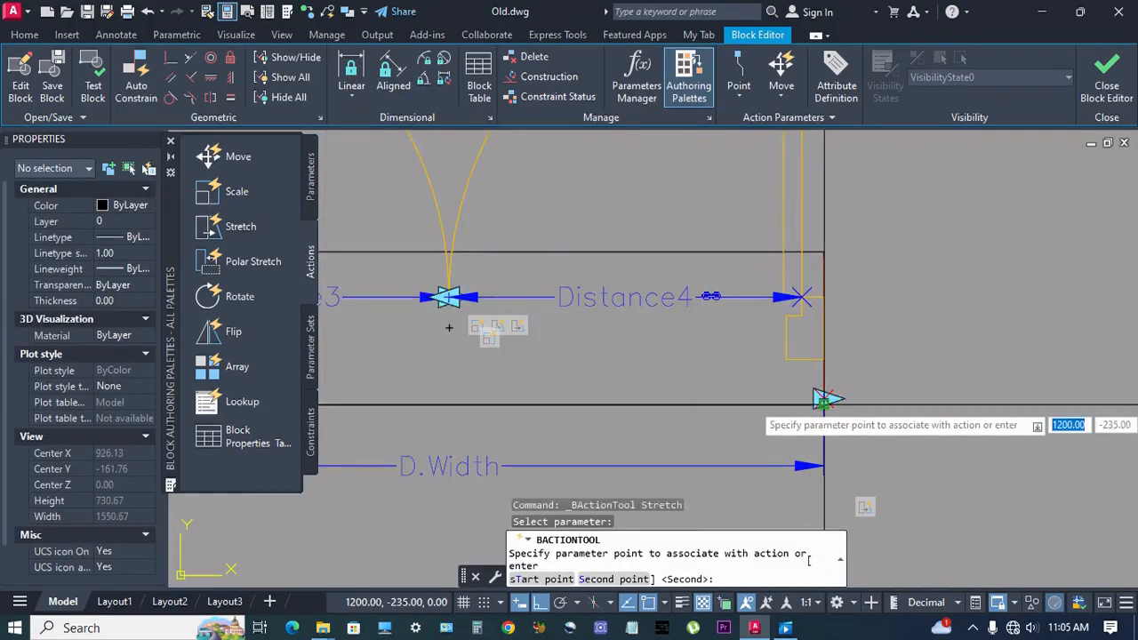
pyautogui.scroll(-5, 736, 177)
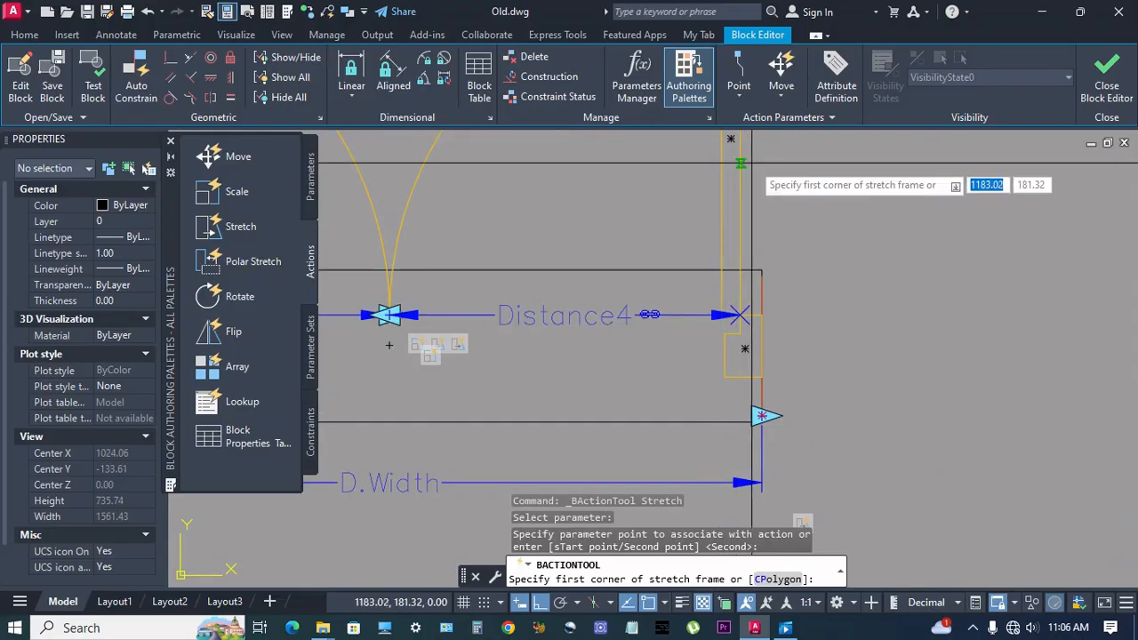
pyautogui.click(765, 165)
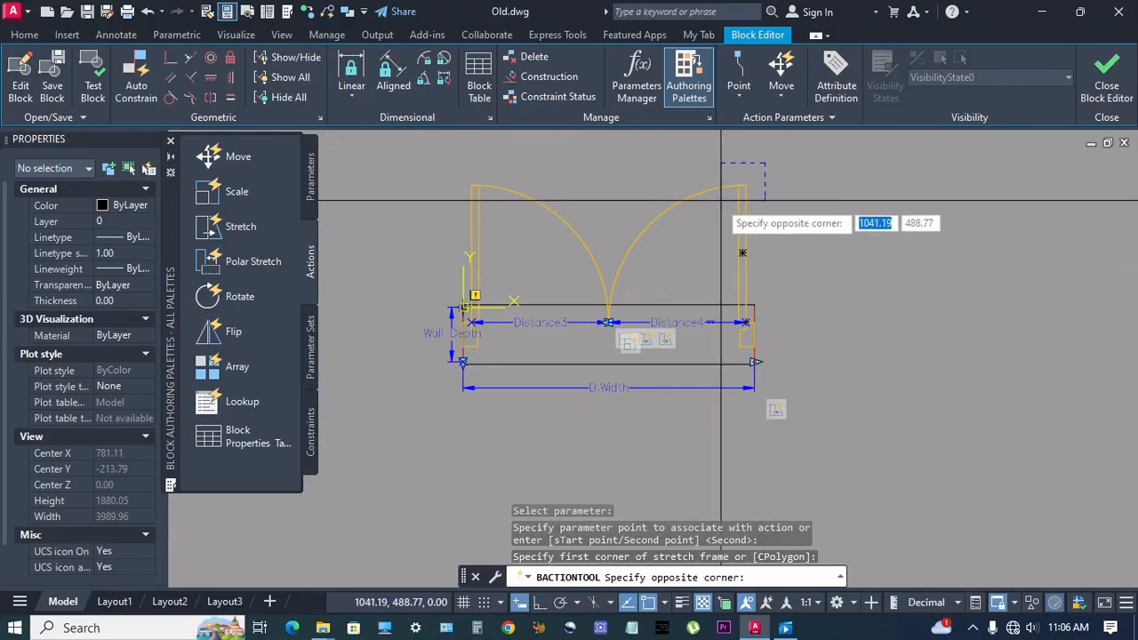
pyautogui.click(711, 223)
pyautogui.scroll(2, 711, 223)
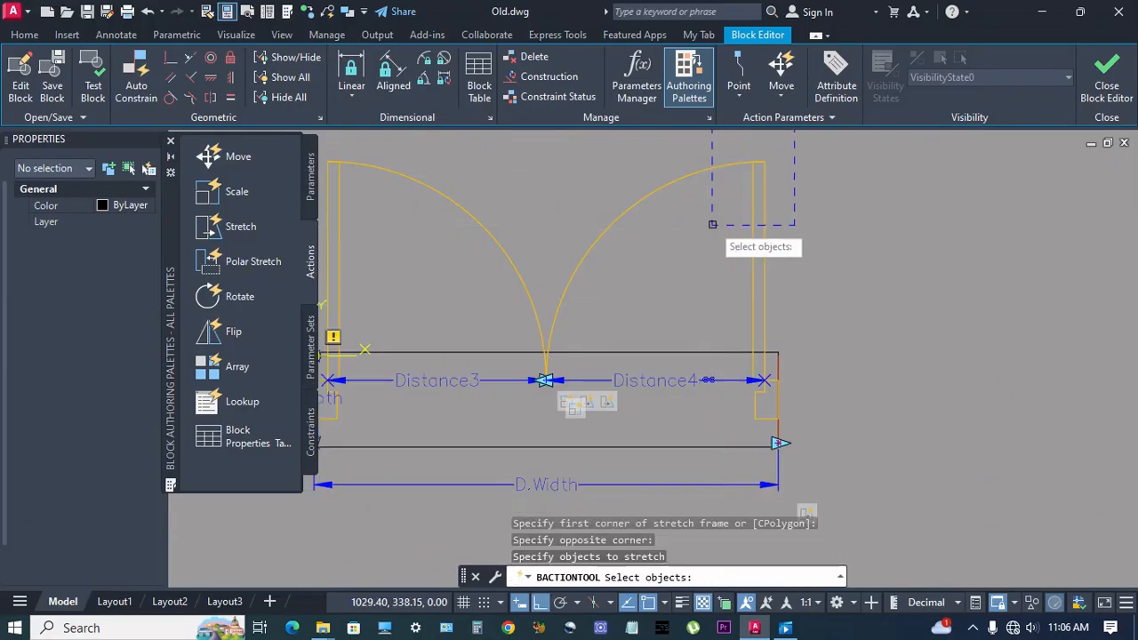
pyautogui.click(764, 210)
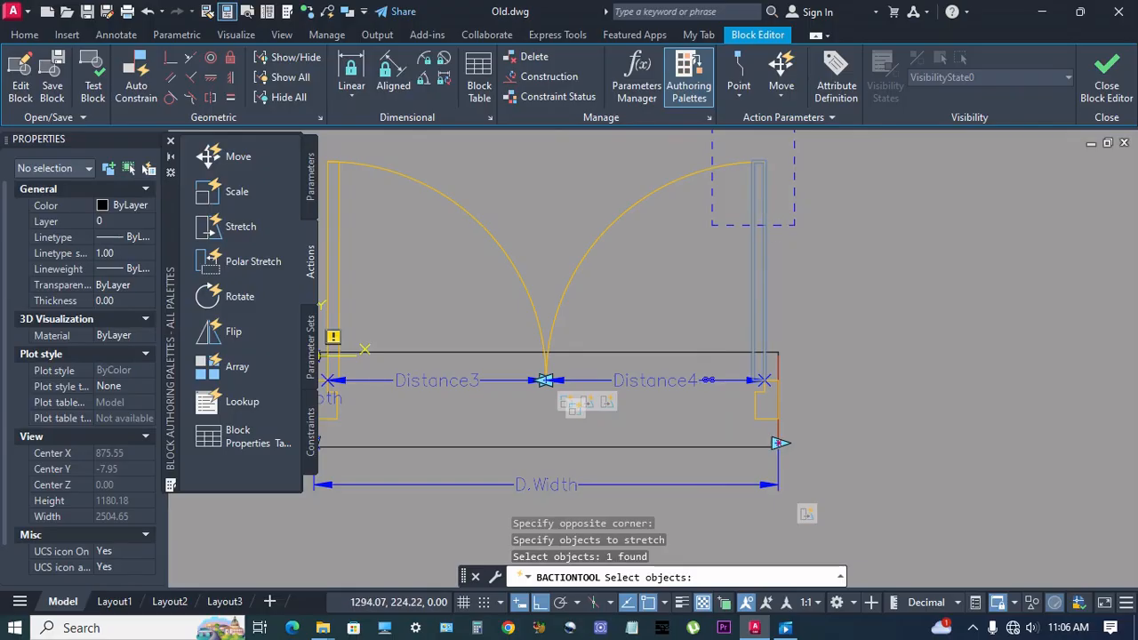
pyautogui.press('Return')
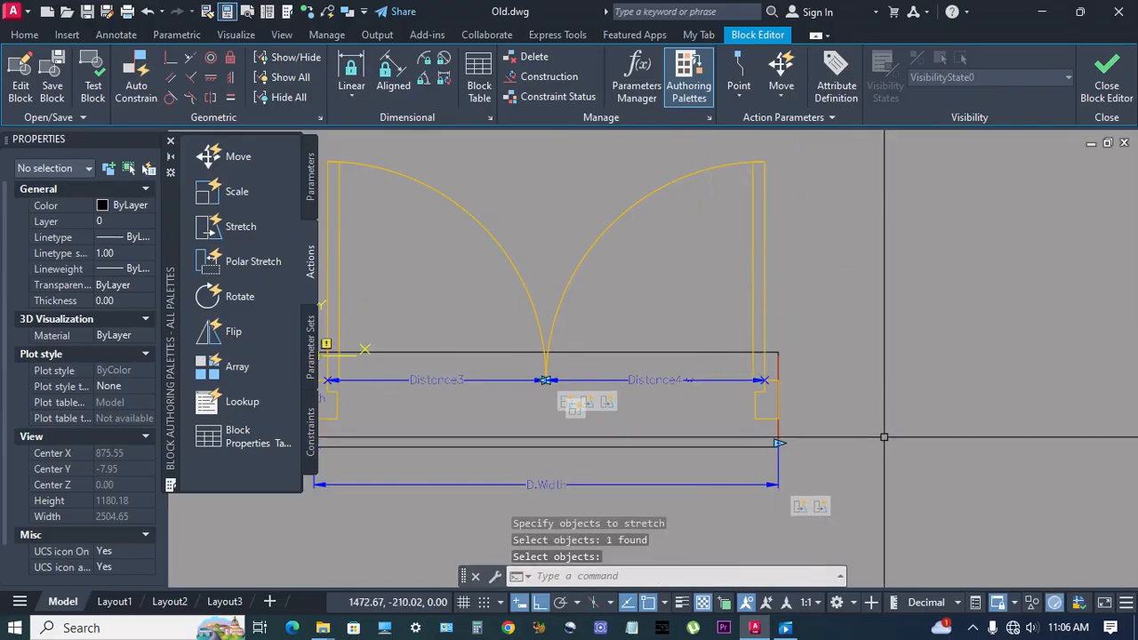
# Set the angle offset of the D.Width stretch action for the right leaf to 90 and deselect it
pyautogui.click(821, 507)
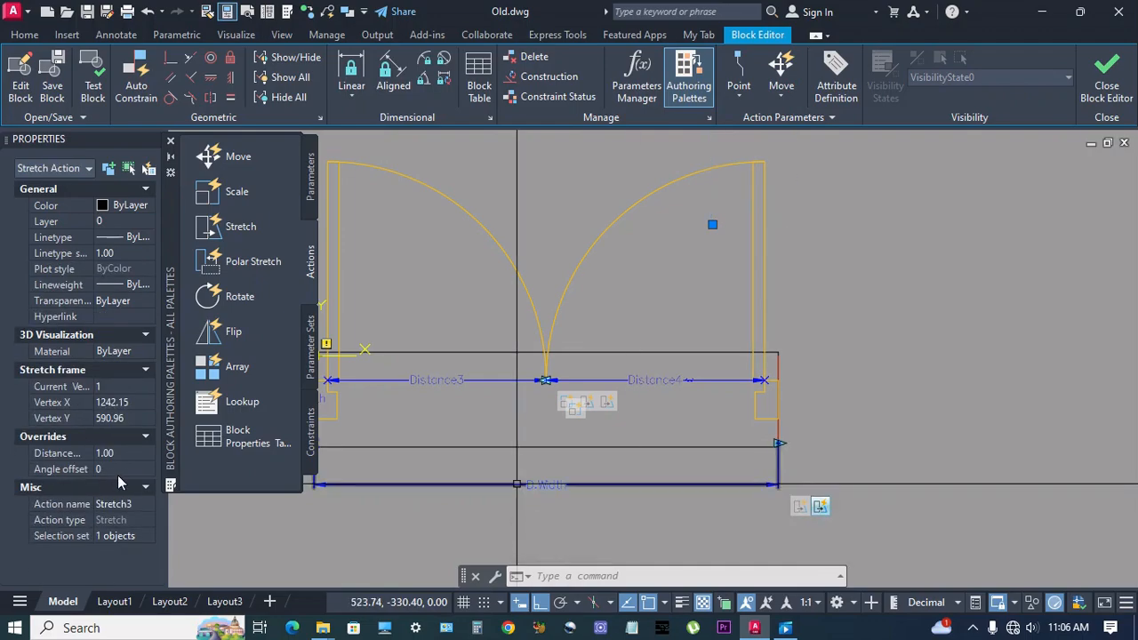
pyautogui.click(127, 471)
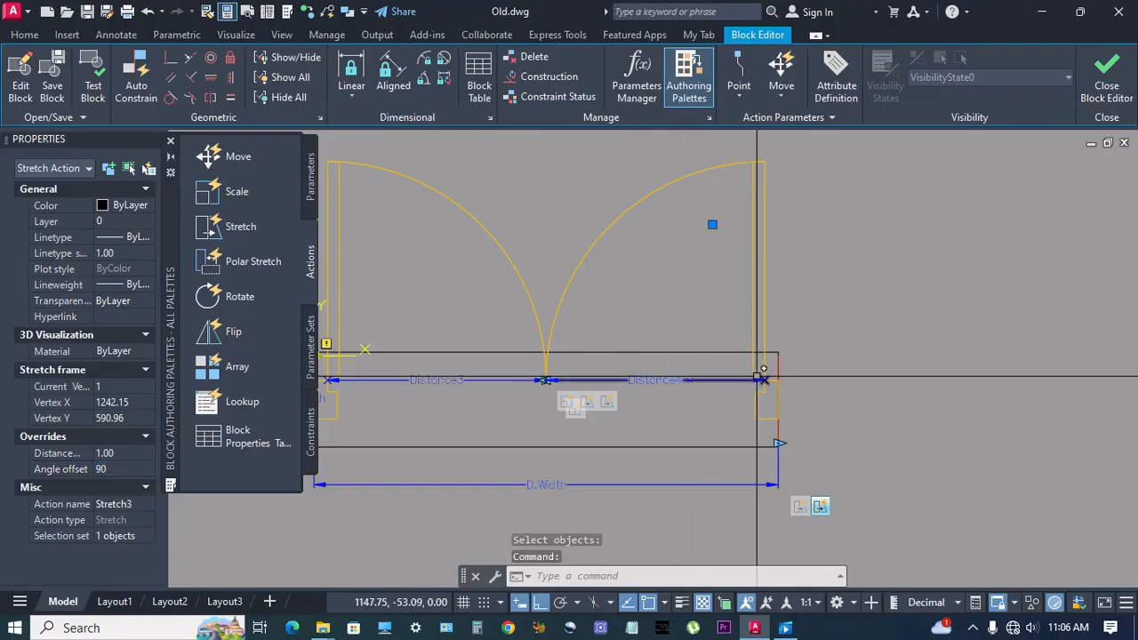
pyautogui.press('Escape')
# Start a line at the midpoint between the origin at the opening's upper left and the matching upper right point at 1200,0
pyautogui.scroll(-2, 774, 377)
pyautogui.scroll(2, 717, 366)
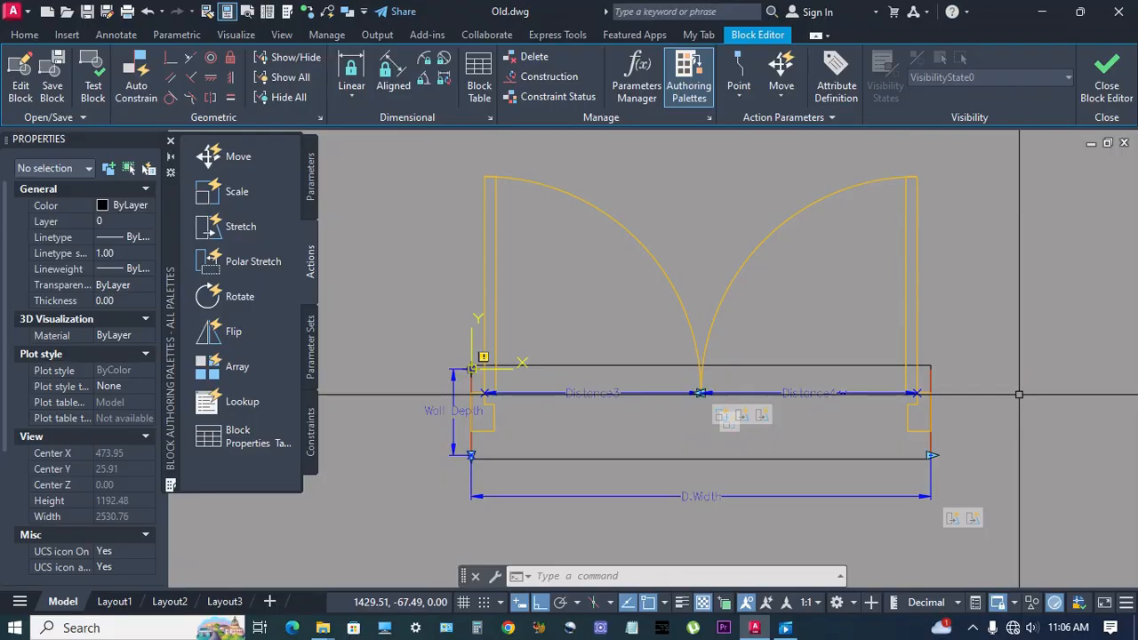
pyautogui.write('l')
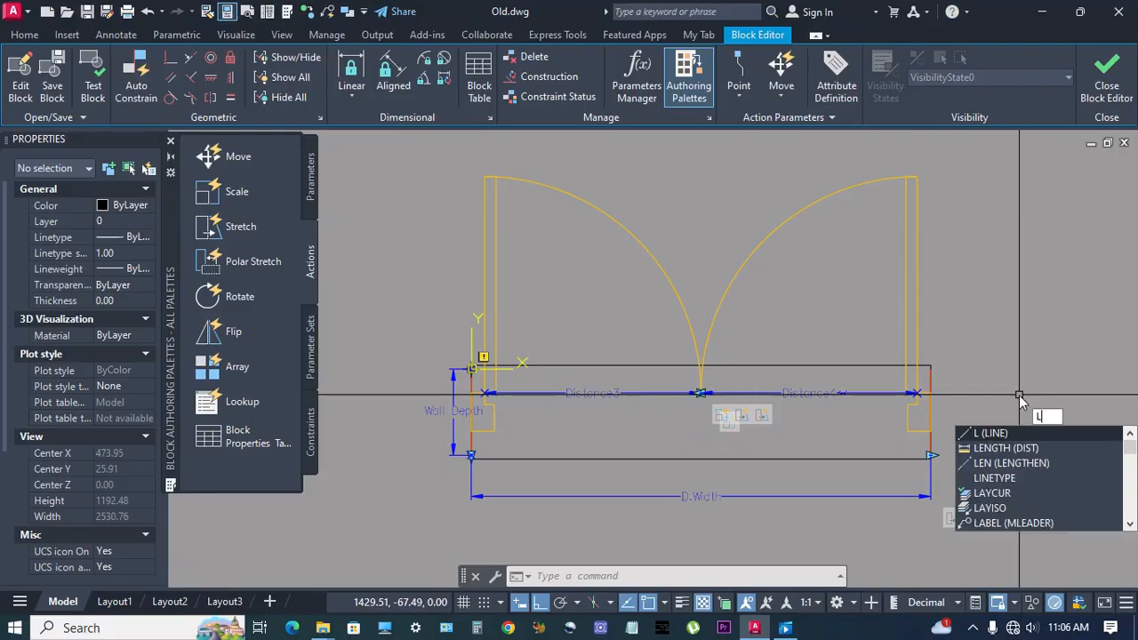
pyautogui.press('Return')
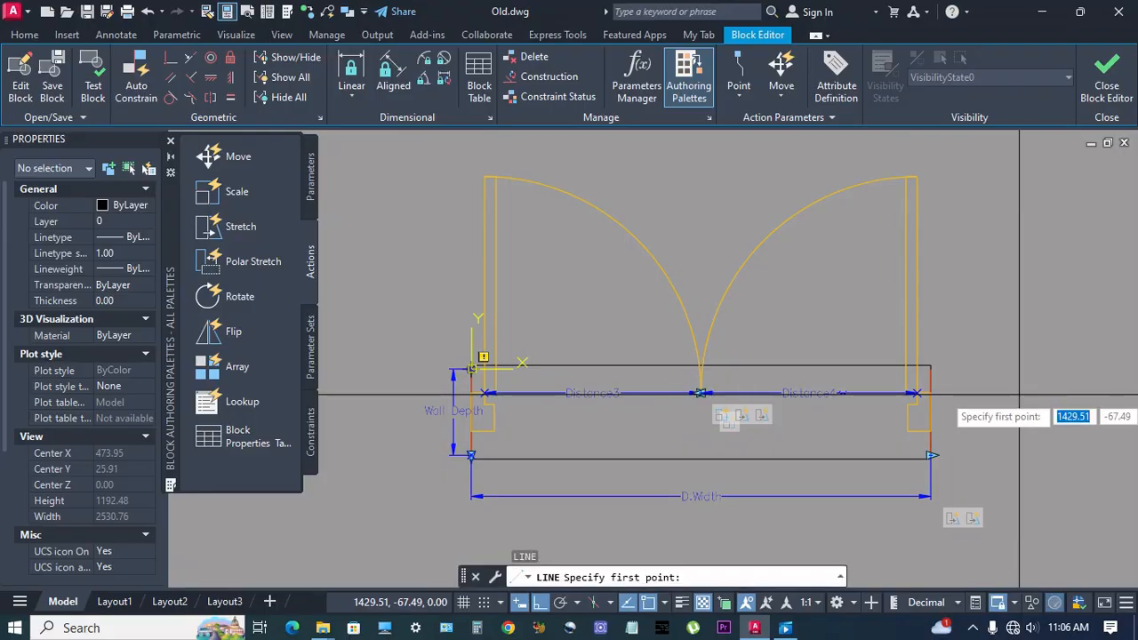
pyautogui.keyDown('shift'); pyautogui.rightClick(827, 327); pyautogui.keyUp('shift')
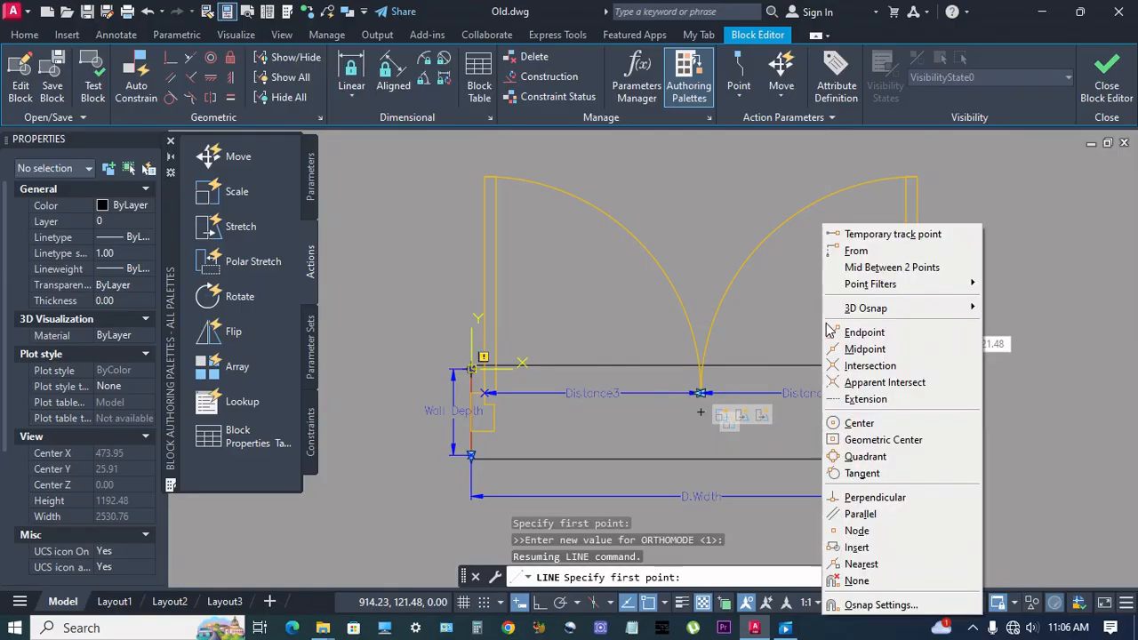
pyautogui.click(875, 267)
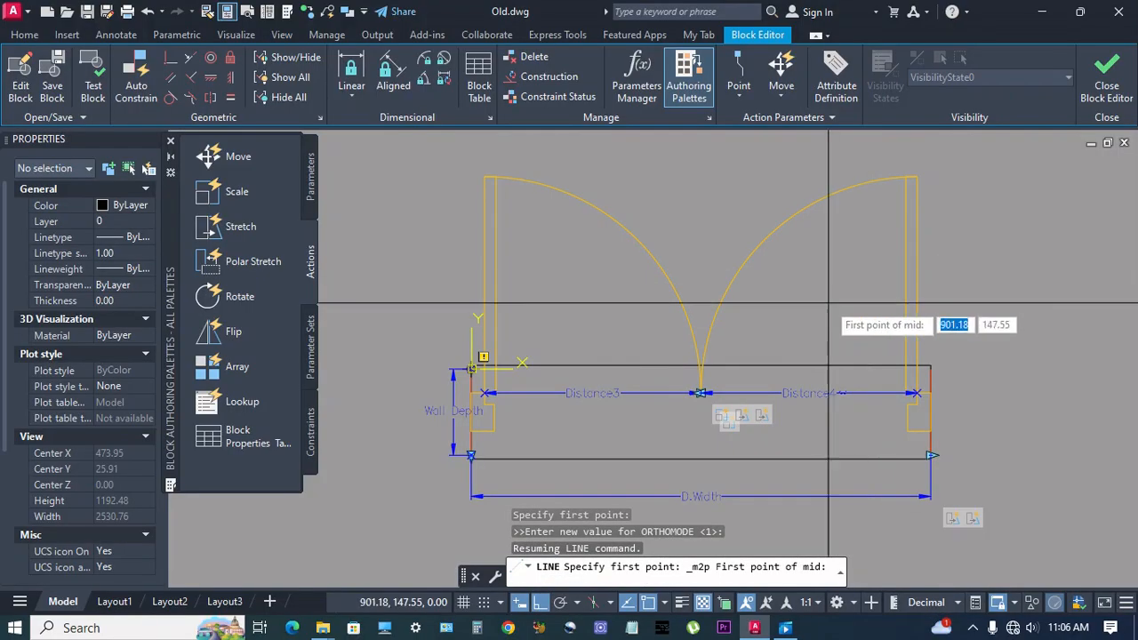
pyautogui.scroll(7, 489, 355)
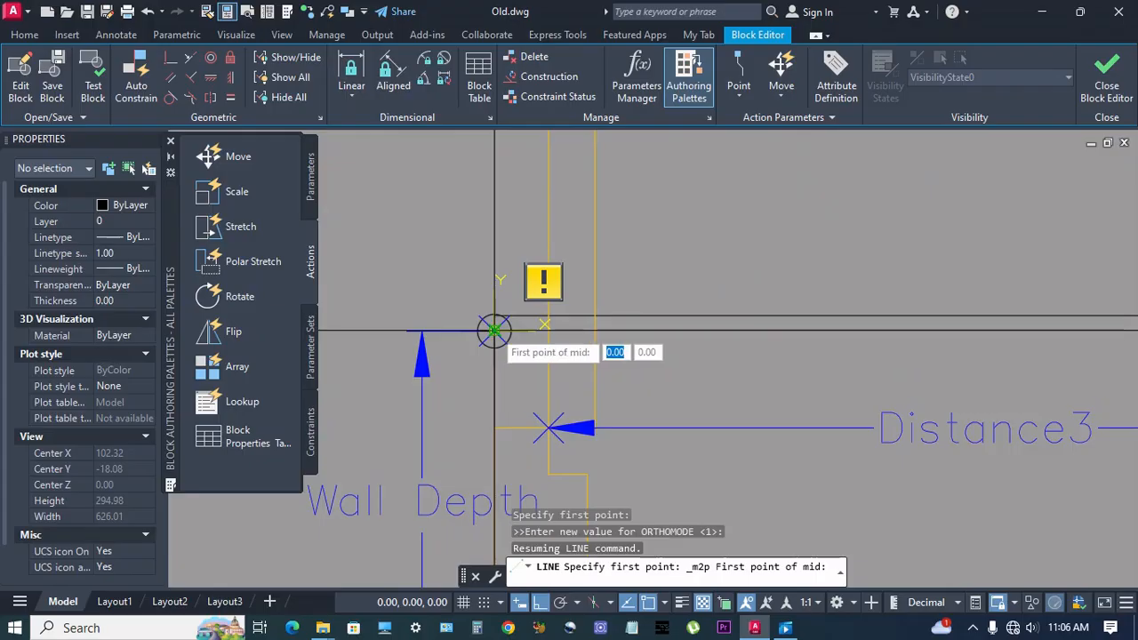
pyautogui.click(493, 331)
pyautogui.scroll(-6, 493, 331)
pyautogui.scroll(5, 960, 322)
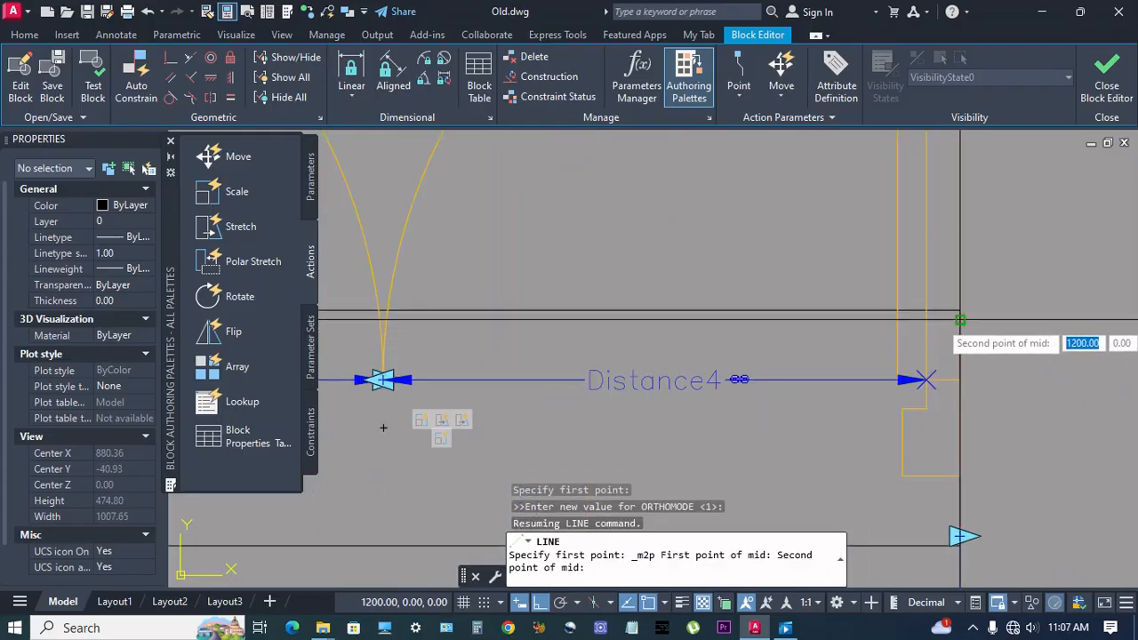
pyautogui.click(960, 320)
# End the line segment at the midpoint between the D.Width parameter's two end points on the opening's lower edge
pyautogui.scroll(-4, 444, 360)
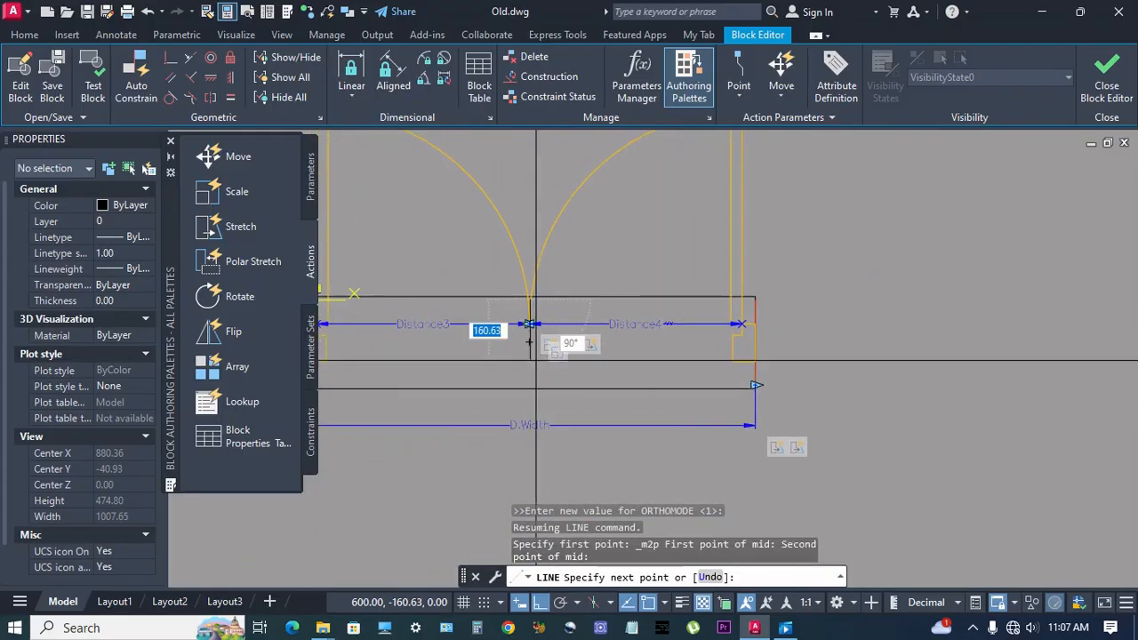
pyautogui.scroll(2, 536, 360)
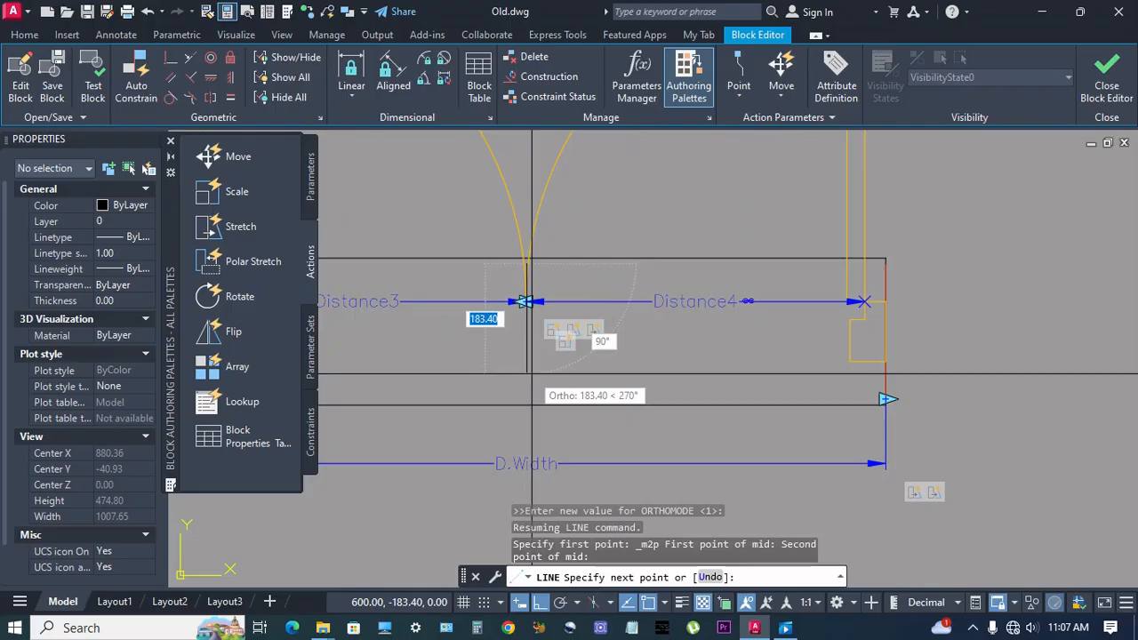
pyautogui.keyDown('shift'); pyautogui.rightClick(531, 373); pyautogui.keyUp('shift')
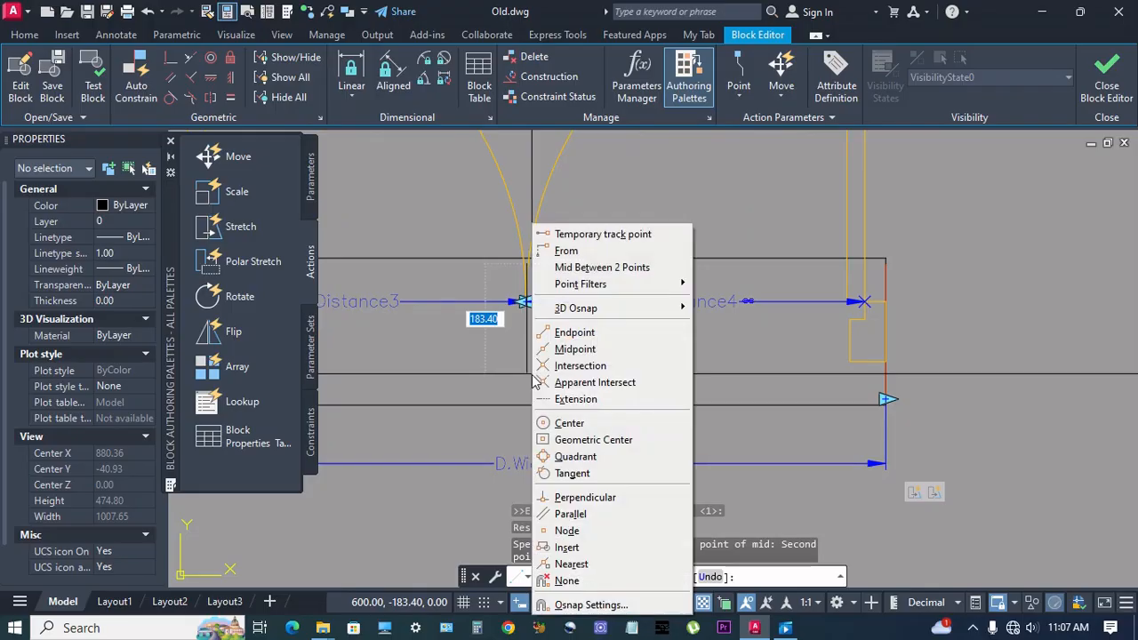
pyautogui.click(579, 270)
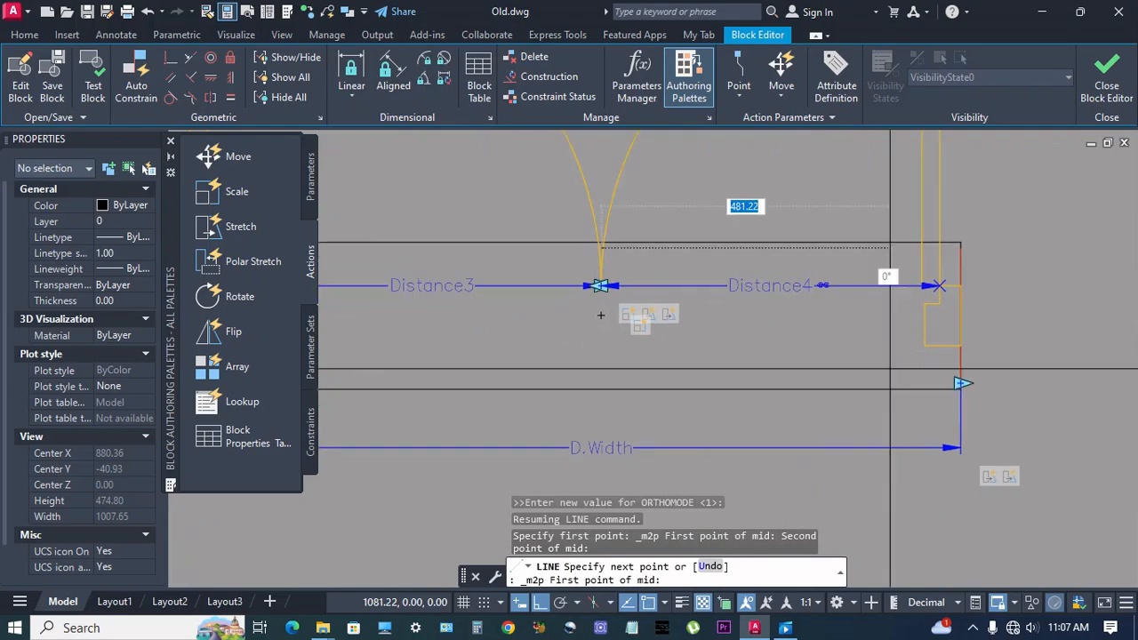
pyautogui.scroll(-3, 785, 312)
pyautogui.scroll(4, 786, 311)
pyautogui.scroll(6, 460, 383)
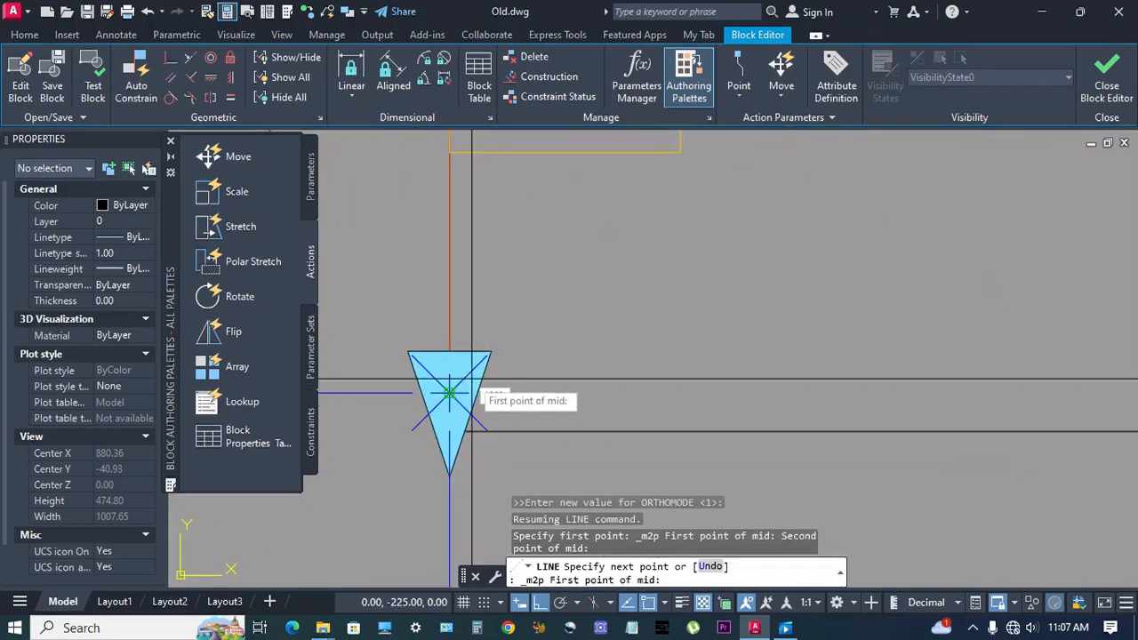
pyautogui.click(451, 391)
pyautogui.scroll(-5, 451, 391)
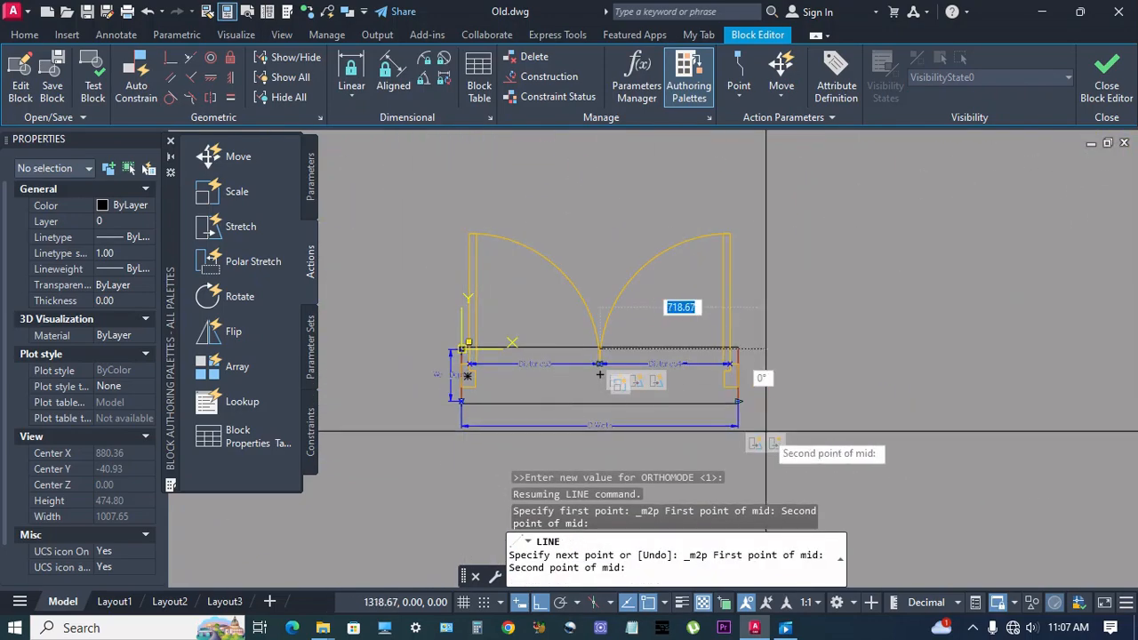
pyautogui.scroll(5, 659, 362)
pyautogui.click(658, 363)
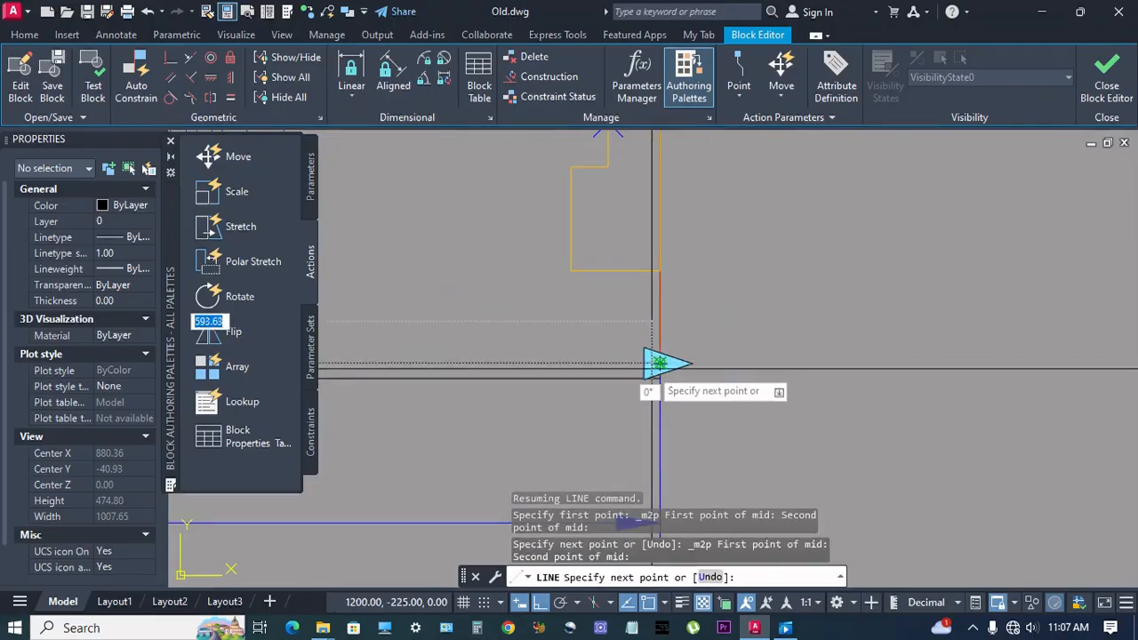
# Finish the centre line at the opening's lower midpoint and convert it to construction geometry
pyautogui.scroll(-3, 659, 363)
pyautogui.scroll(2, 565, 368)
pyautogui.scroll(2, 513, 361)
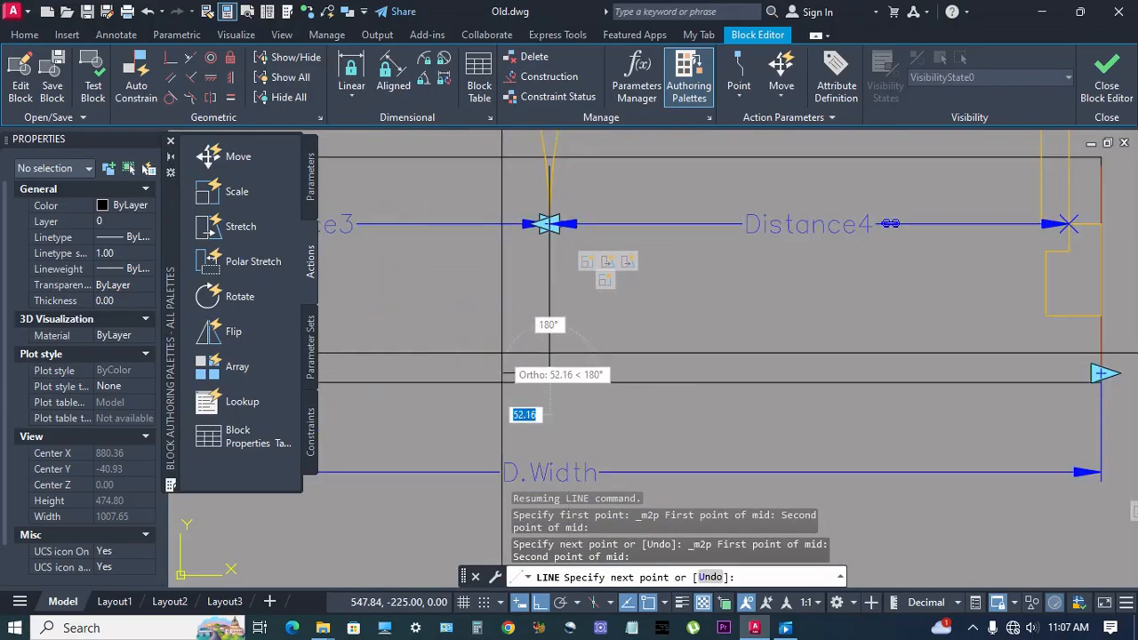
pyautogui.press('Return')
pyautogui.scroll(-2, 640, 351)
pyautogui.moveTo(640, 351); pyautogui.dragTo(760, 393, button='middle')
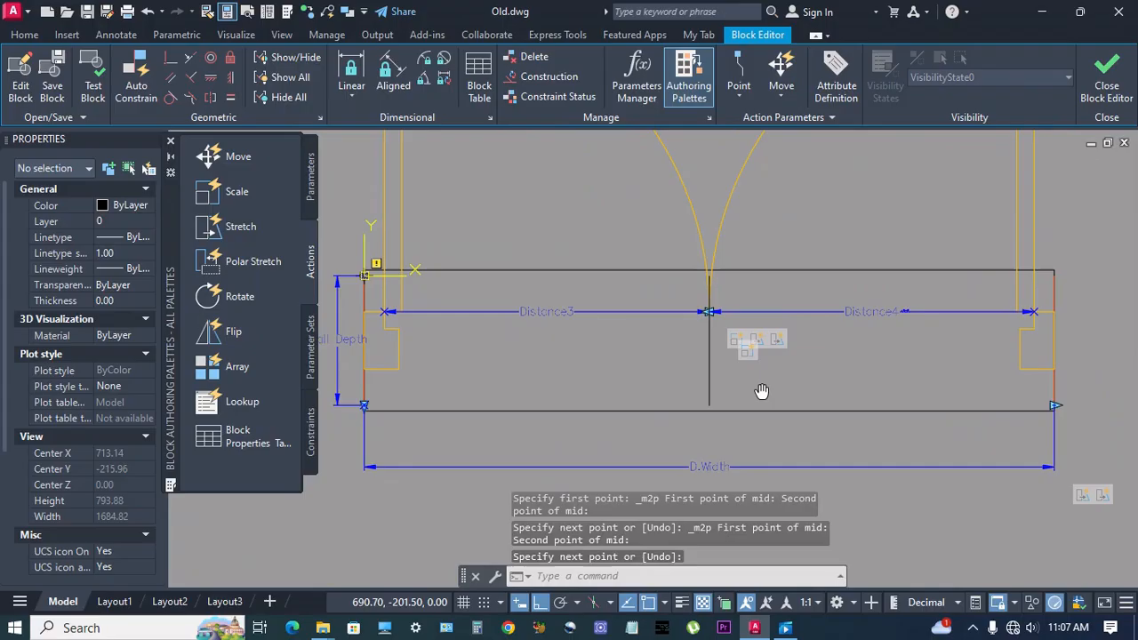
pyautogui.press('Return')
pyautogui.click(709, 388)
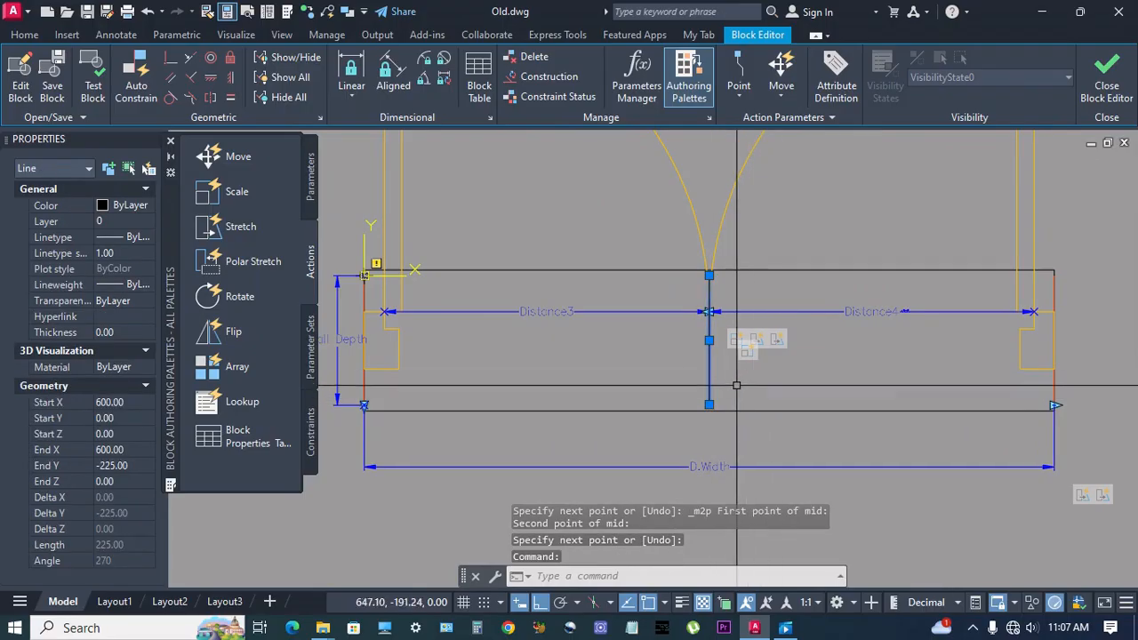
pyautogui.click(558, 81)
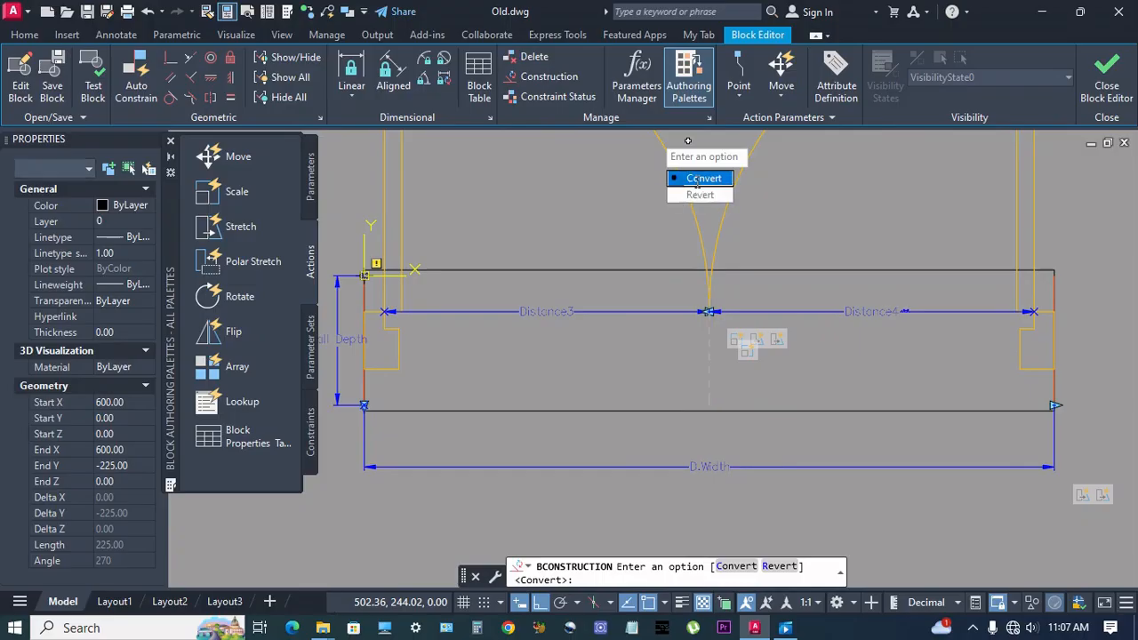
pyautogui.click(698, 181)
pyautogui.scroll(-3, 661, 376)
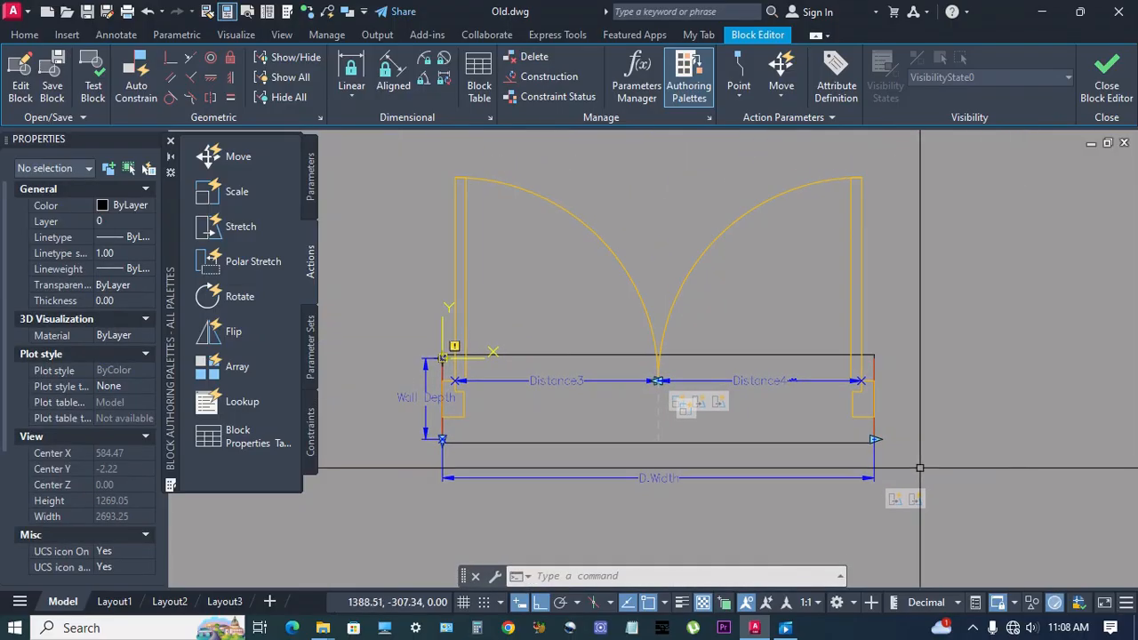
# Add a perpendicular alignment parameter at the centre line's upper end point at 600,0, directed horizontally
pyautogui.click(312, 182)
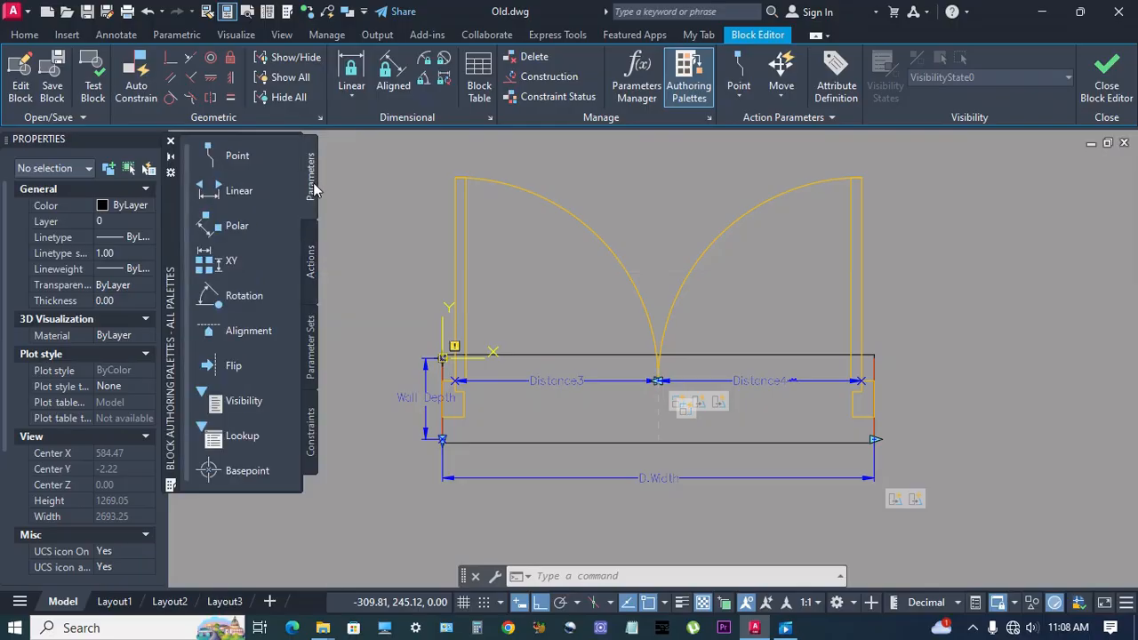
pyautogui.click(249, 330)
pyautogui.scroll(5, 640, 359)
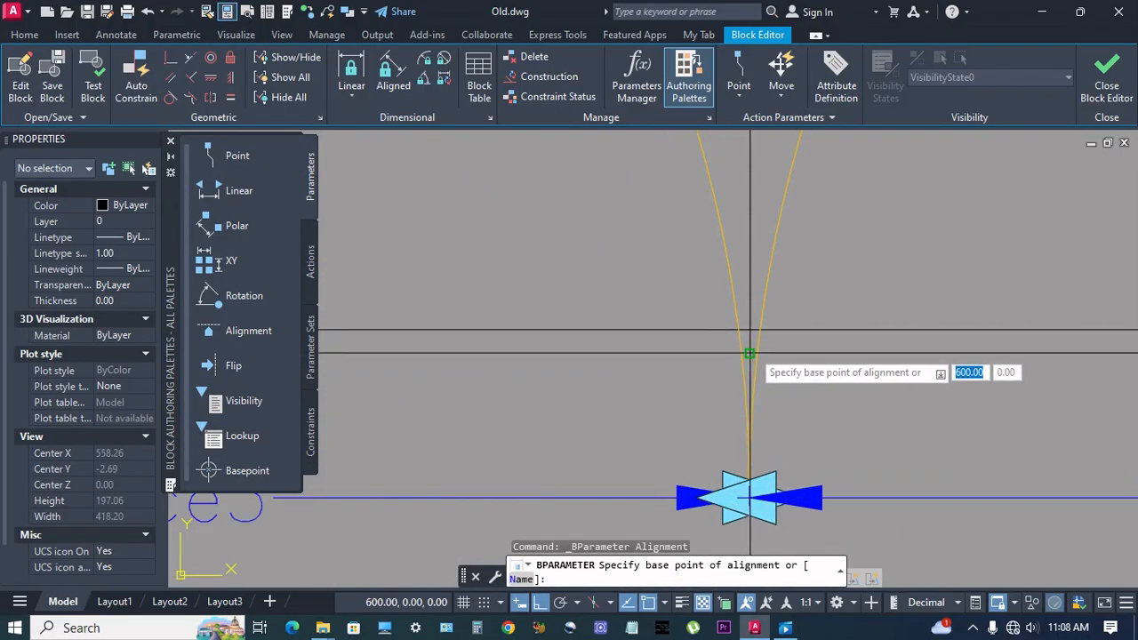
pyautogui.click(750, 354)
pyautogui.scroll(-5, 588, 354)
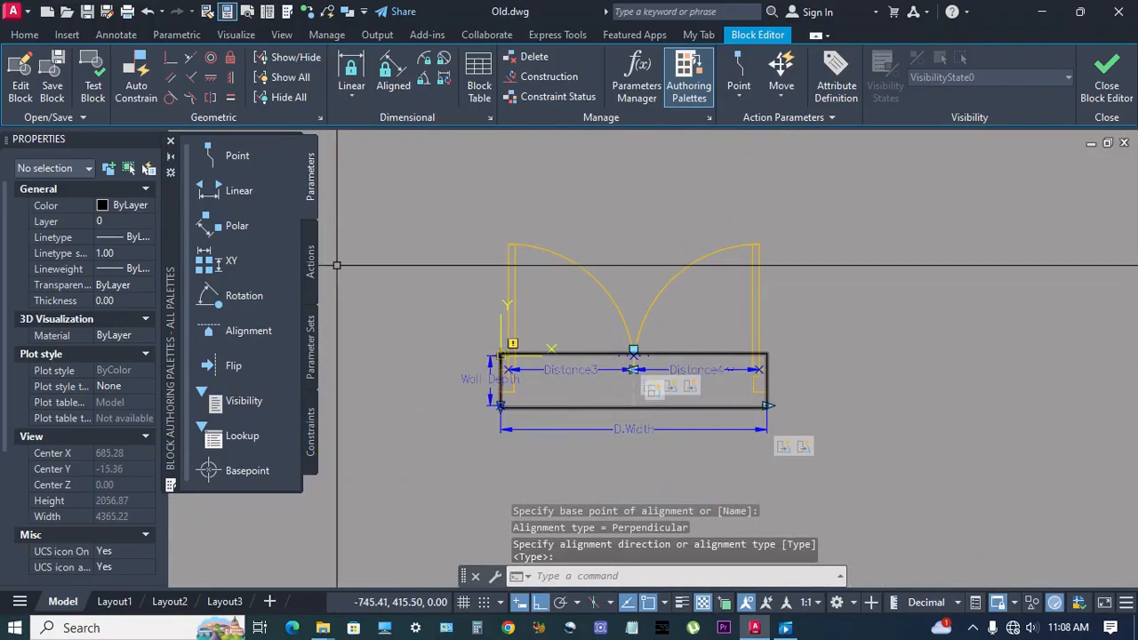
# Add a flip parameter with a horizontal reflection line starting at the centre line's midpoint and place its label just above that line
pyautogui.click(233, 365)
pyautogui.scroll(5, 655, 371)
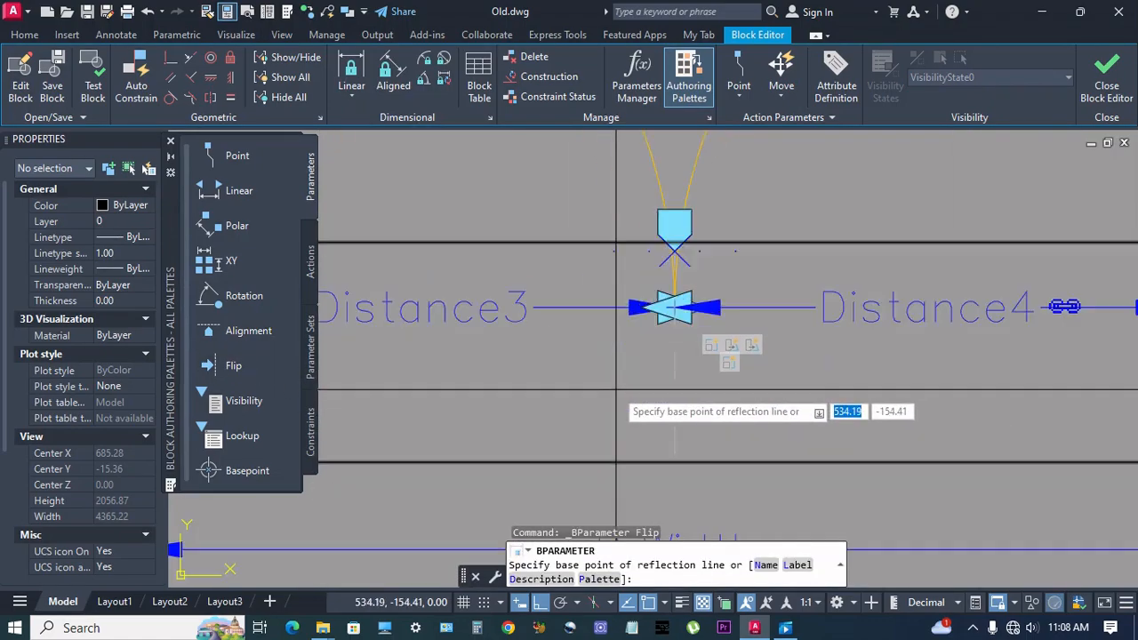
pyautogui.click(688, 341)
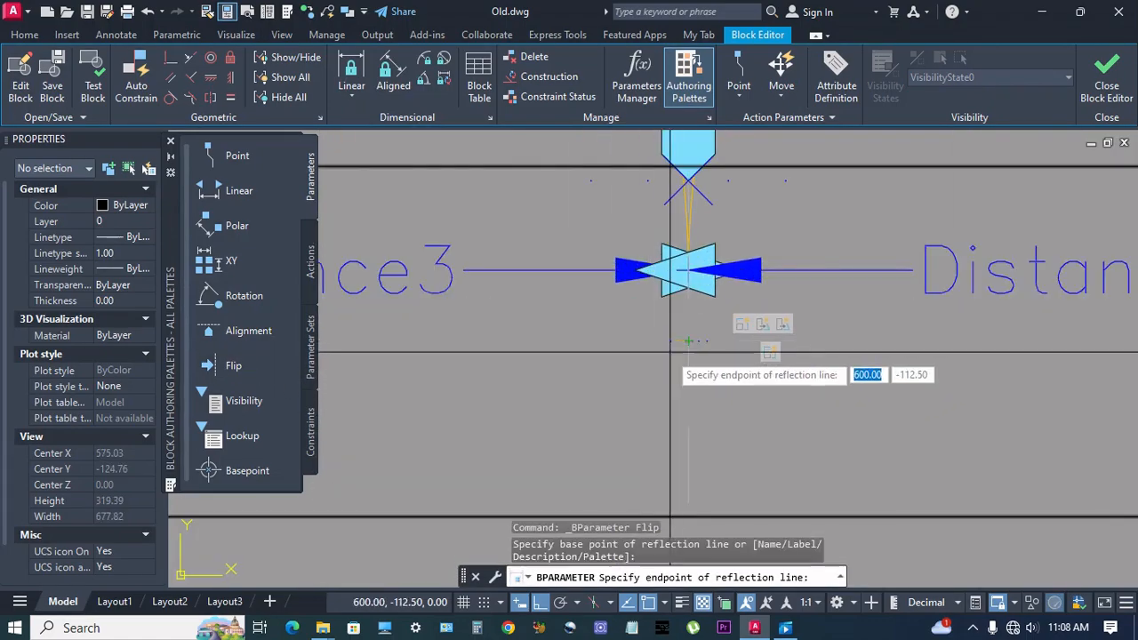
pyautogui.click(591, 342)
pyautogui.scroll(2, 662, 322)
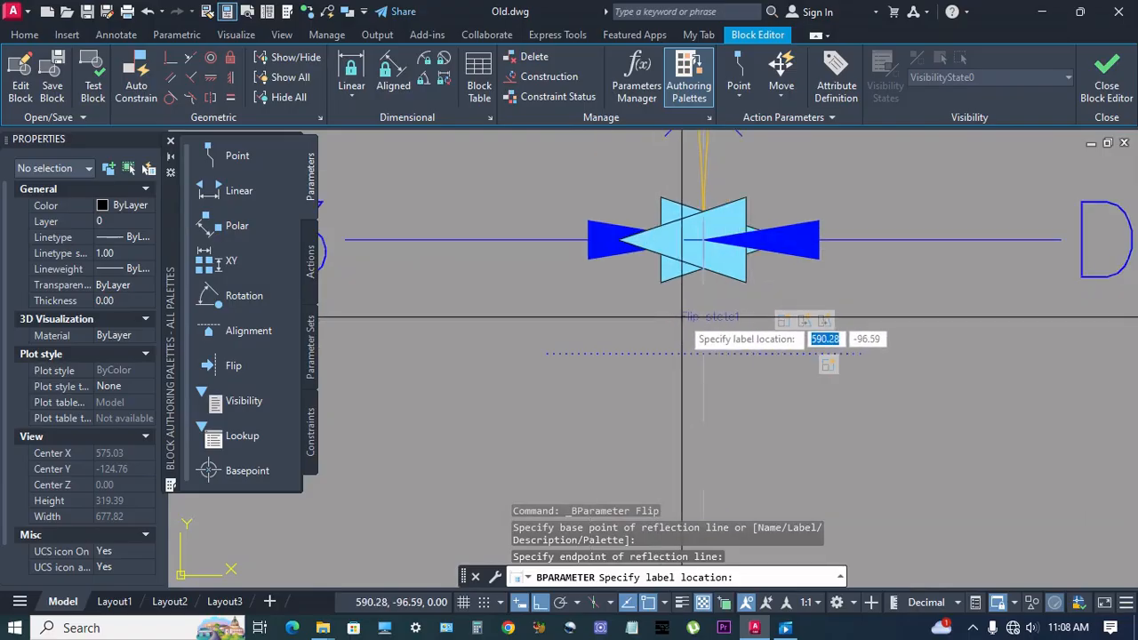
pyautogui.click(681, 317)
pyautogui.scroll(-3, 662, 346)
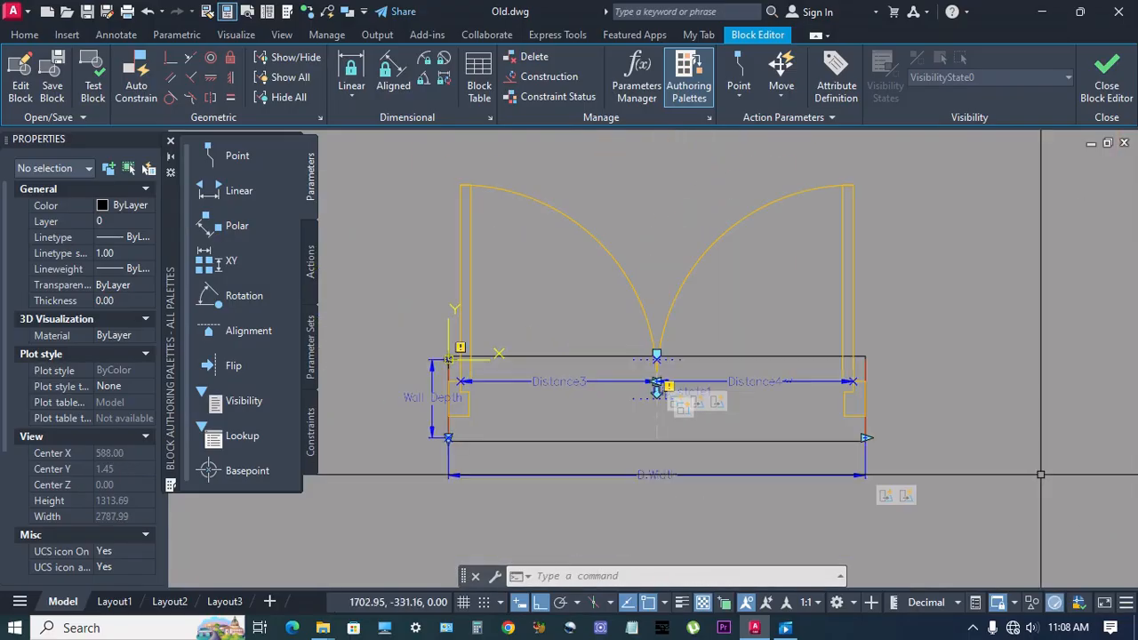
# Add a move action to the D.Width parameter's right end point, selecting the right door's swing arc
pyautogui.click(308, 261)
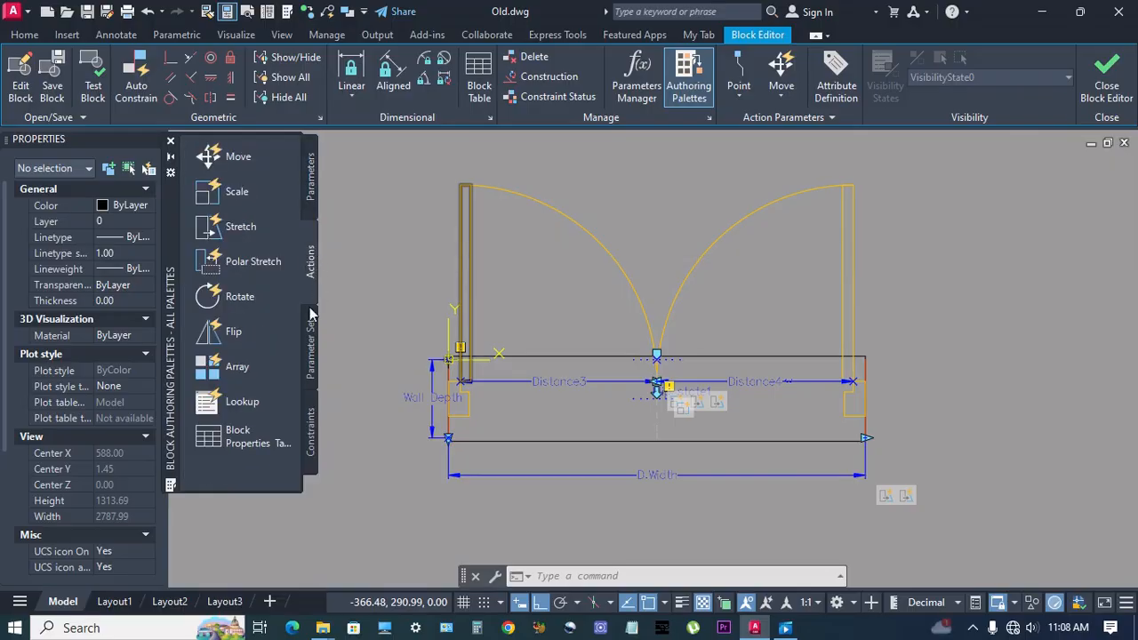
pyautogui.click(248, 168)
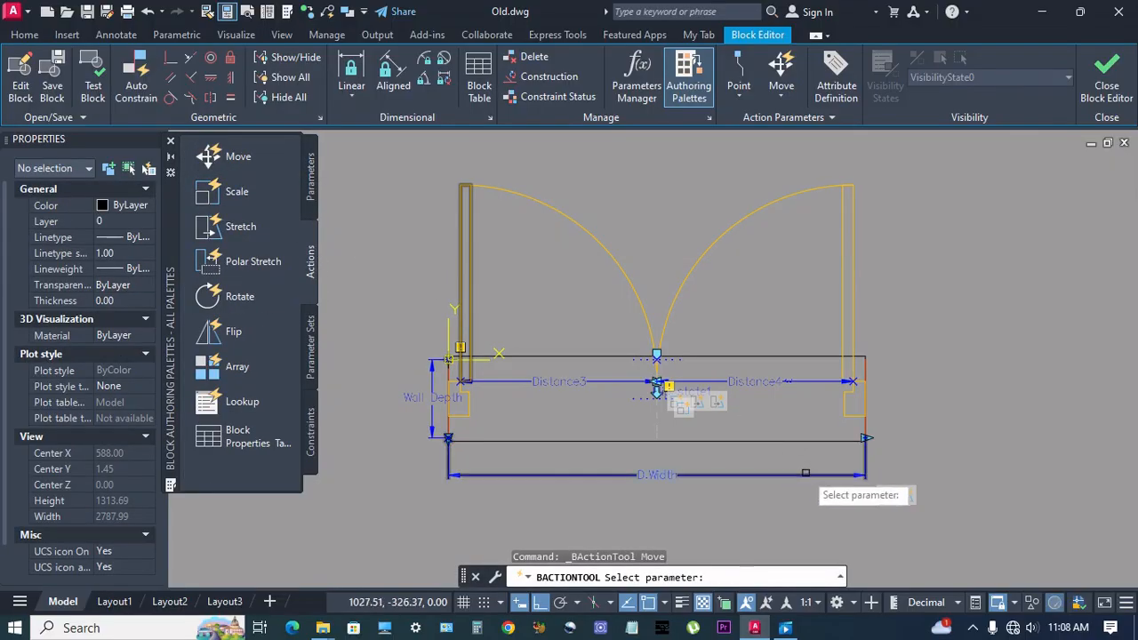
pyautogui.click(805, 473)
pyautogui.scroll(4, 875, 421)
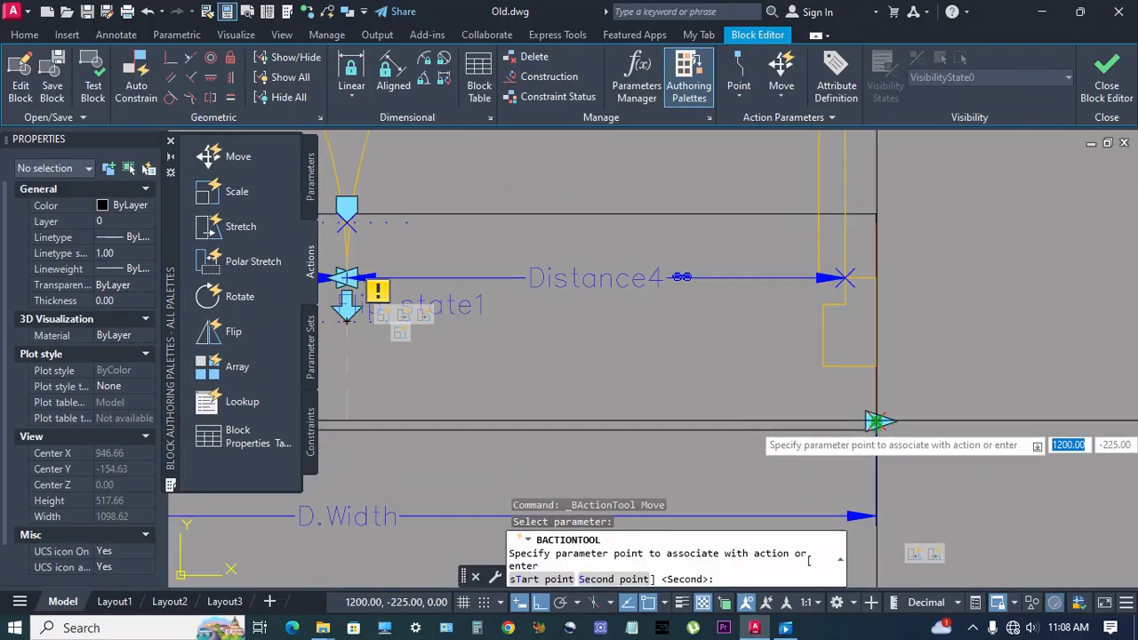
pyautogui.click(876, 421)
pyautogui.scroll(-5, 770, 467)
pyautogui.scroll(2, 710, 352)
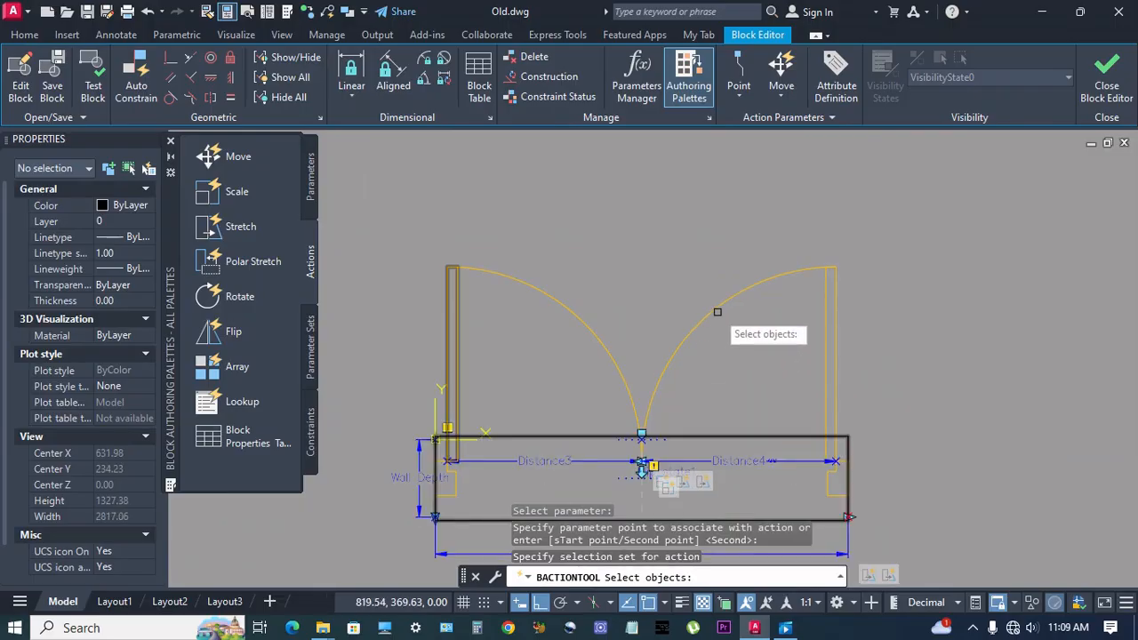
pyautogui.click(717, 310)
pyautogui.press('Return')
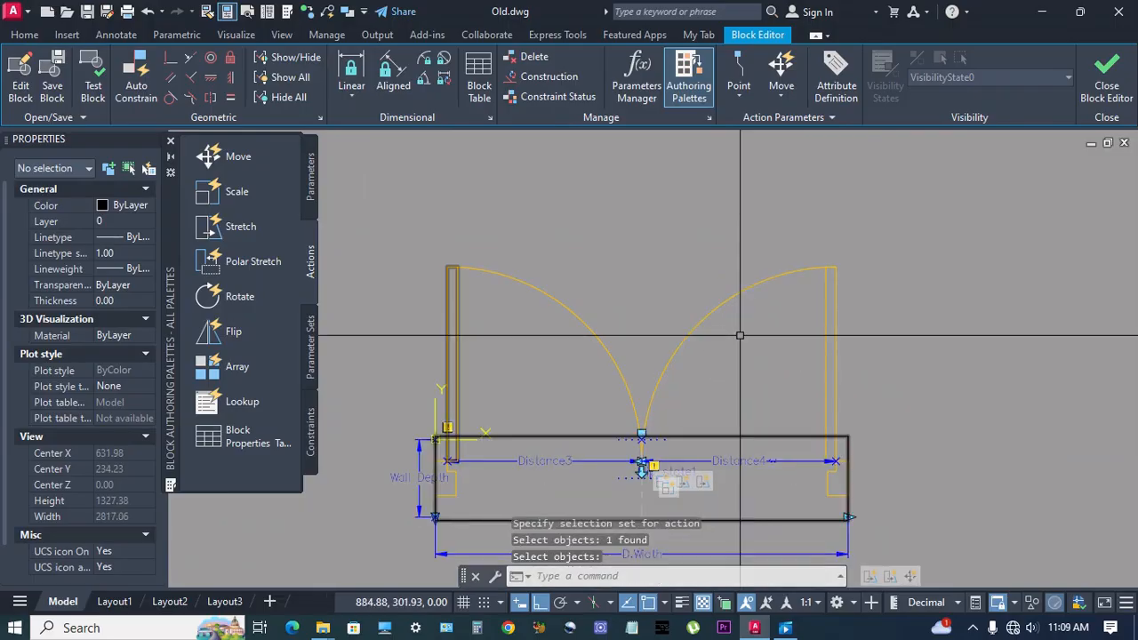
pyautogui.scroll(-2, 740, 335)
pyautogui.scroll(2, 782, 492)
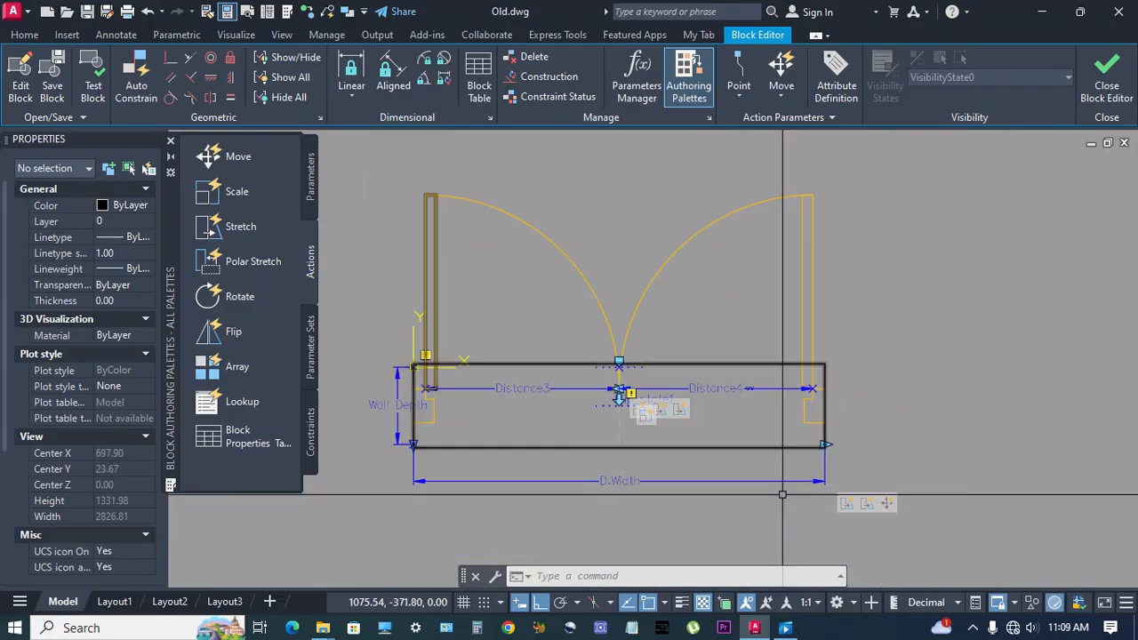
# Start a stretch action on the Wall Depth parameter's lower end point and frame the opening's whole lower edge, including the D.Width parameter
pyautogui.click(240, 226)
pyautogui.scroll(2, 400, 413)
pyautogui.click(396, 443)
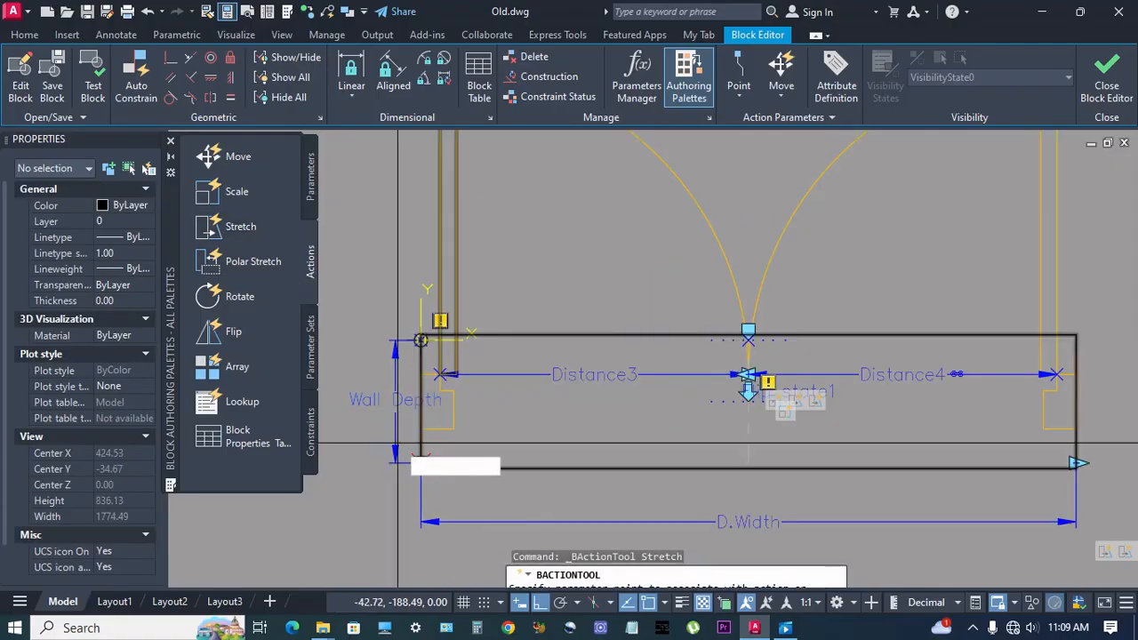
pyautogui.scroll(6, 399, 426)
pyautogui.click(404, 411)
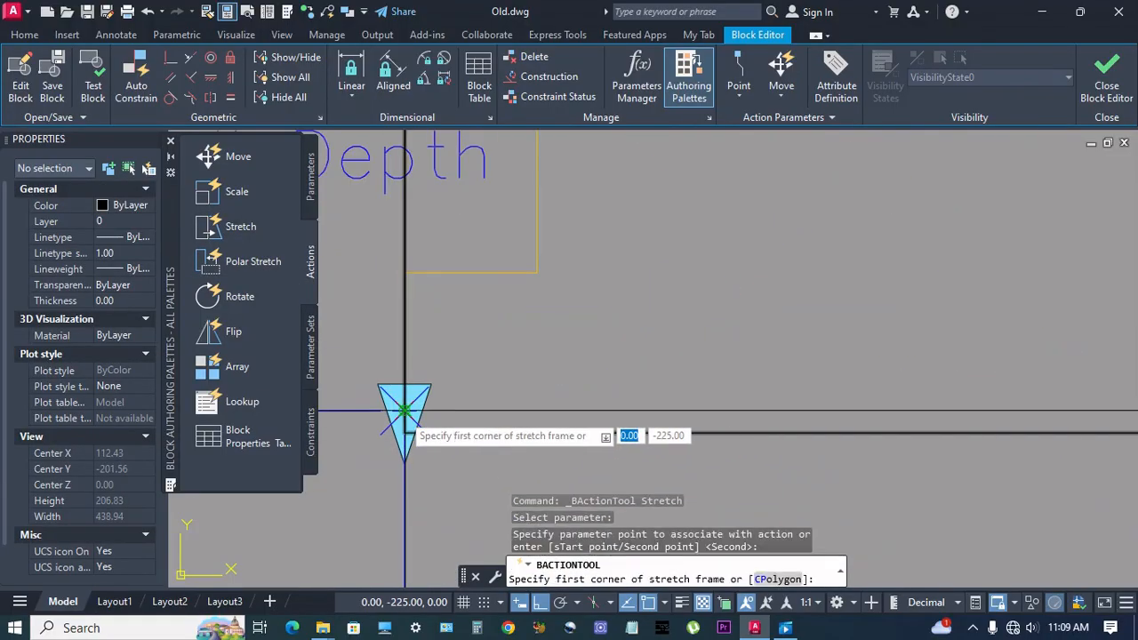
pyautogui.scroll(-5, 404, 410)
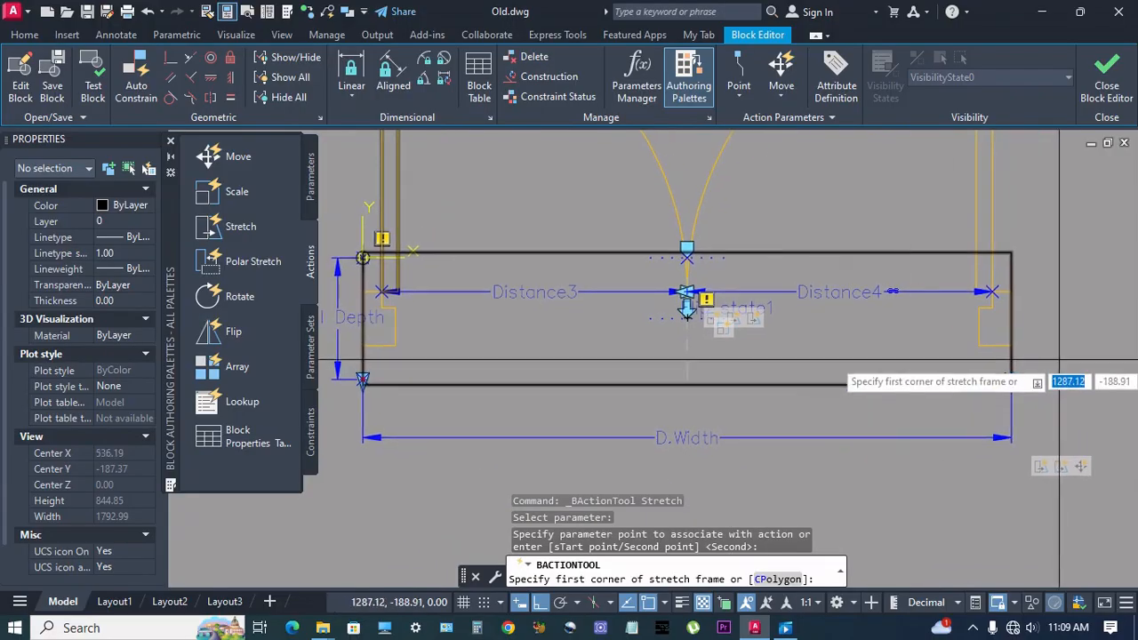
pyautogui.scroll(2, 1067, 364)
pyautogui.click(1053, 356)
pyautogui.scroll(-4, 1004, 382)
pyautogui.scroll(3, 552, 436)
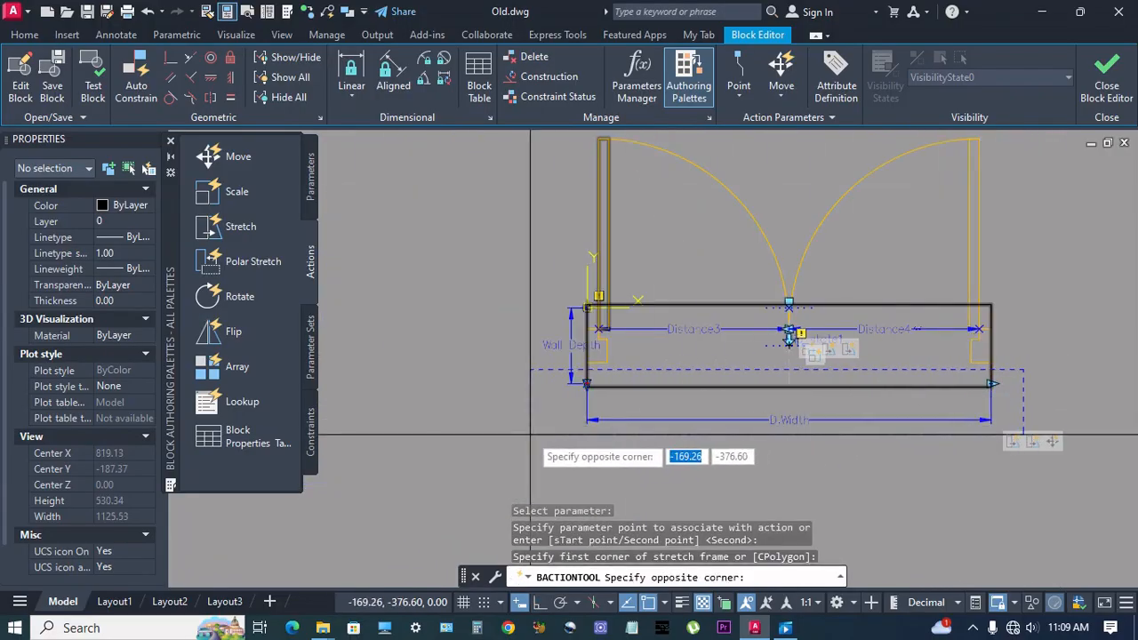
pyautogui.click(552, 437)
# Select the objects crossing the opening's lower edge for the Wall Depth stretch action and complete the action
pyautogui.scroll(-3, 754, 410)
pyautogui.scroll(3, 1015, 400)
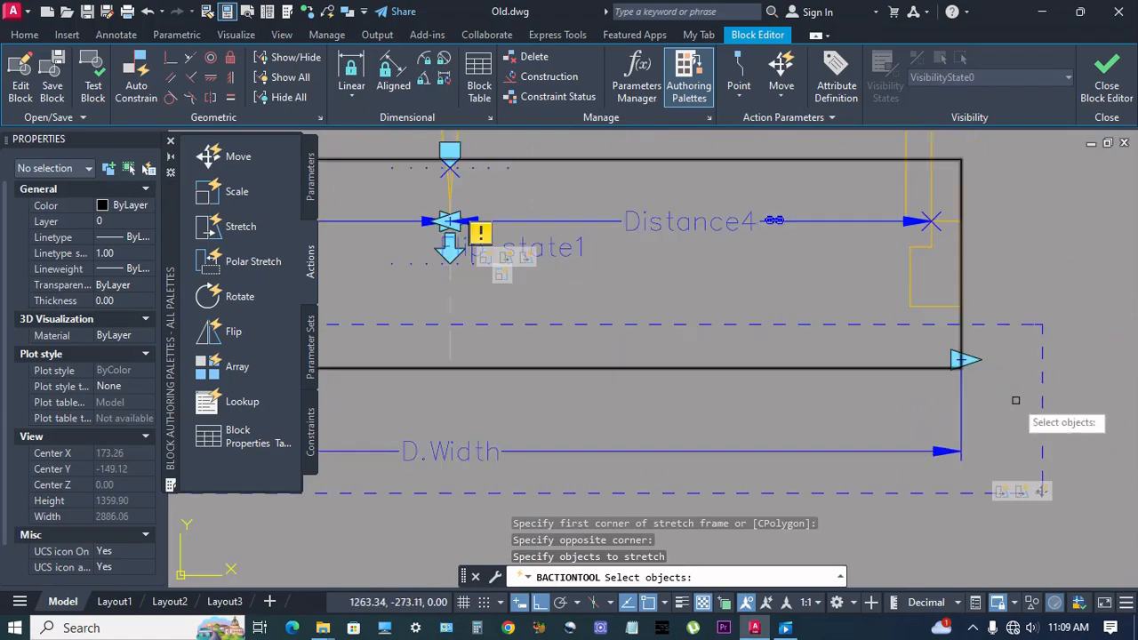
pyautogui.click(994, 340)
pyautogui.scroll(-2, 800, 382)
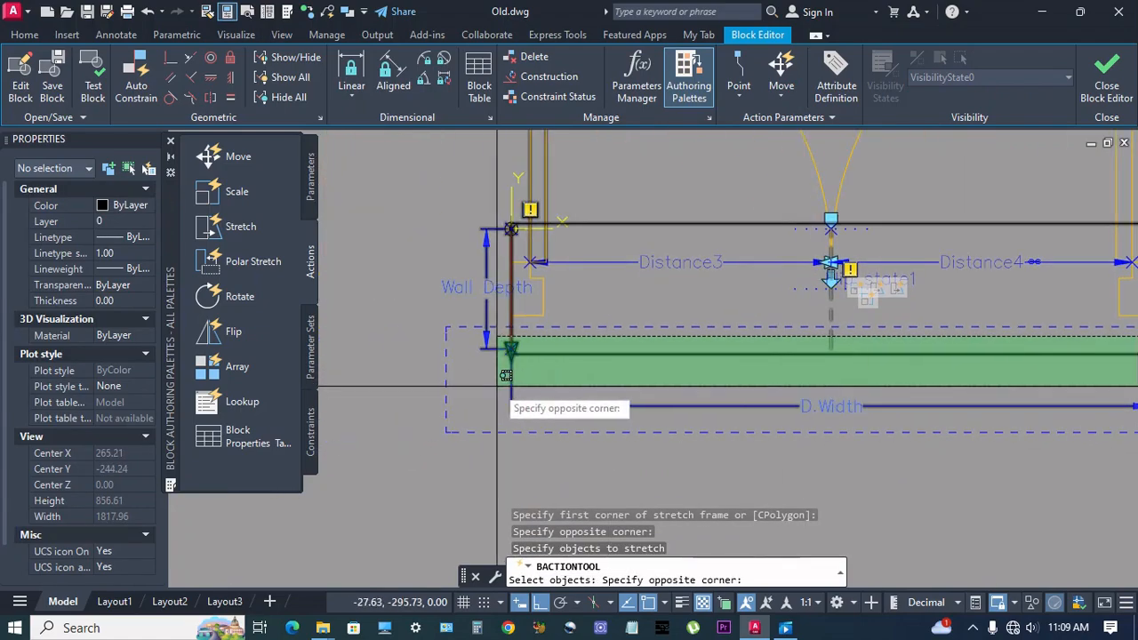
pyautogui.click(504, 375)
pyautogui.scroll(-4, 524, 376)
pyautogui.scroll(3, 630, 342)
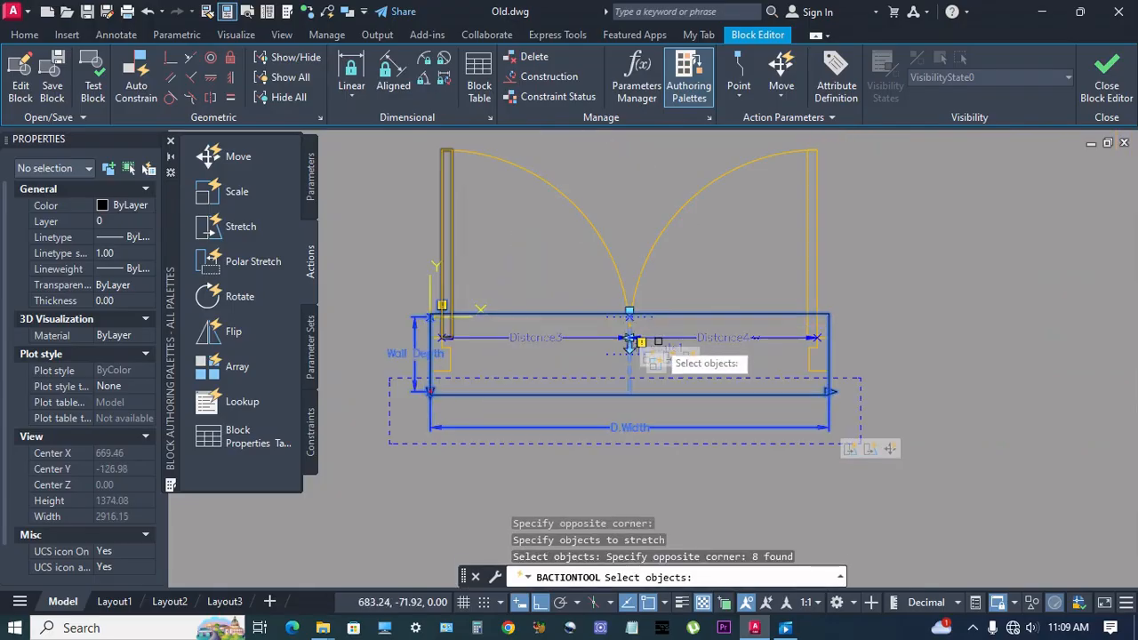
pyautogui.press('Return')
pyautogui.moveTo(680, 368); pyautogui.dragTo(721, 426, button='middle')
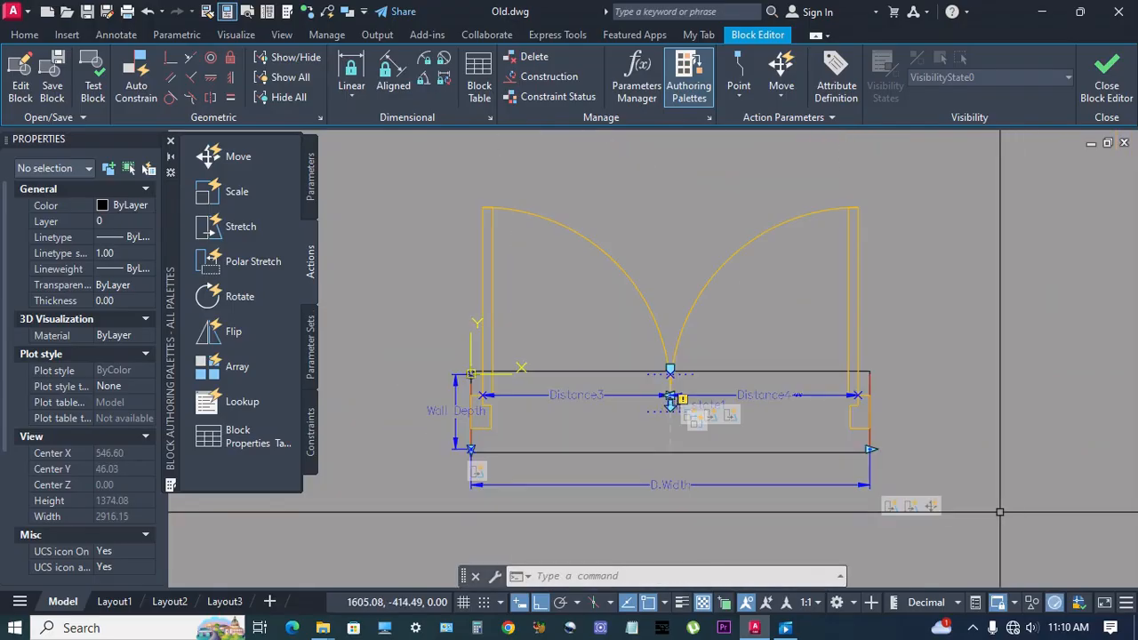
# Add a second move action to the D.Width parameter's right end point, selecting the alignment and flip parameters at the centre
pyautogui.click(240, 157)
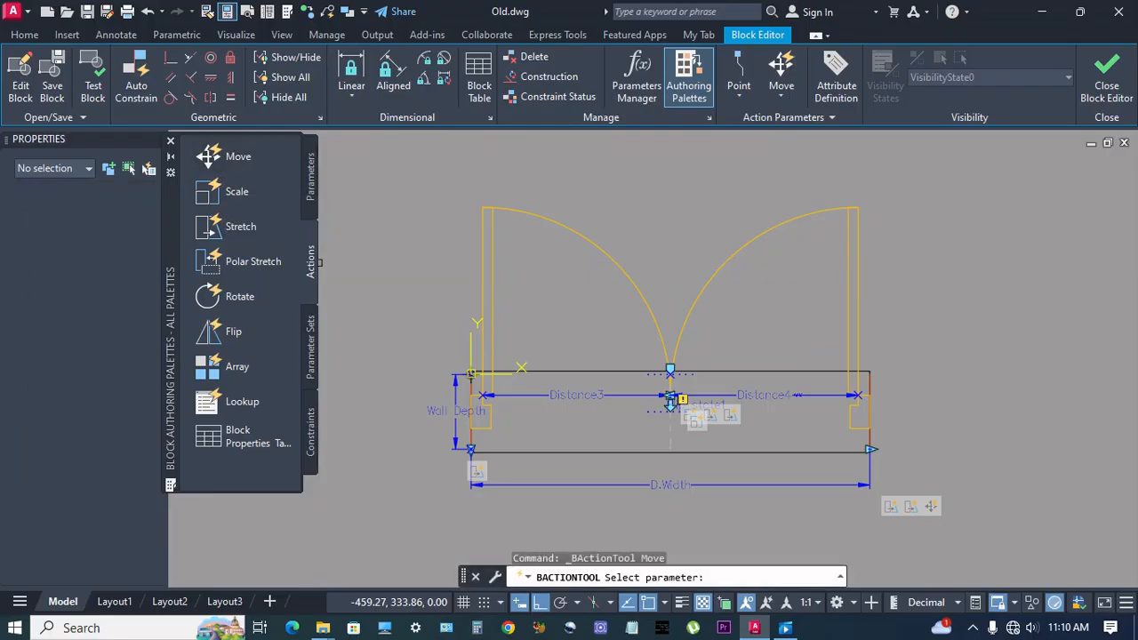
pyautogui.click(845, 485)
pyautogui.scroll(4, 858, 448)
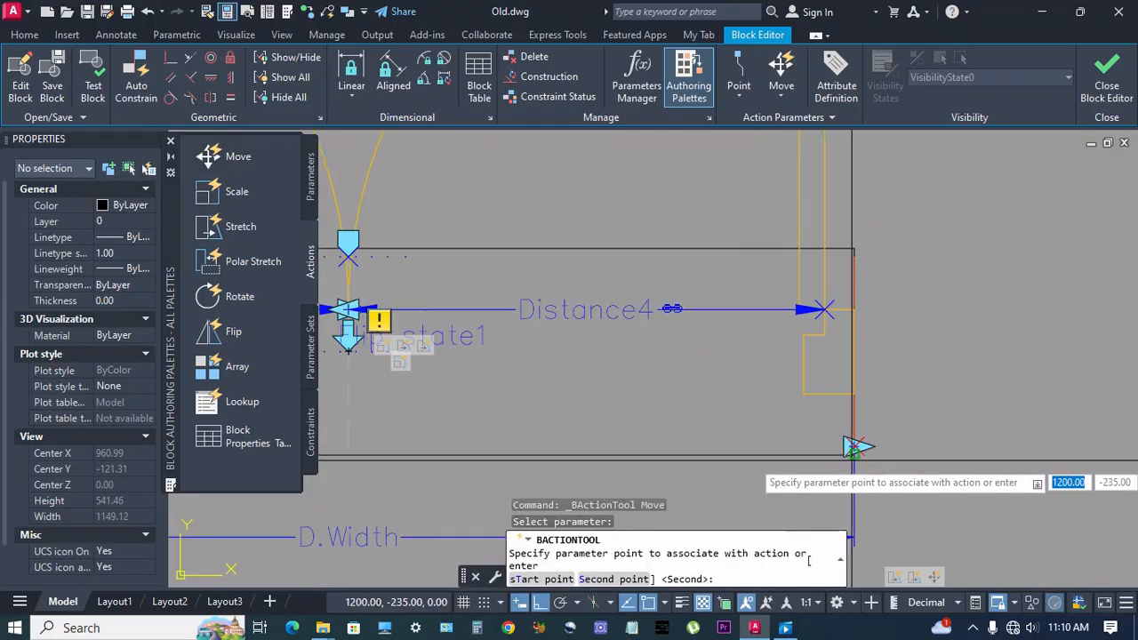
pyautogui.click(858, 446)
pyautogui.scroll(-4, 858, 446)
pyautogui.scroll(4, 658, 402)
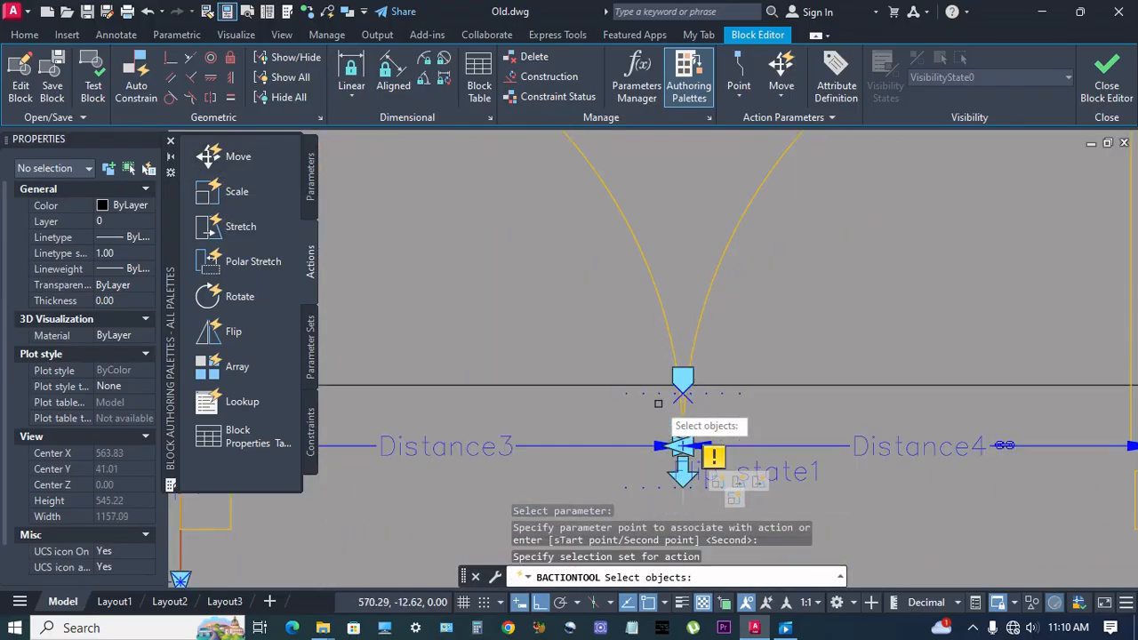
pyautogui.click(640, 392)
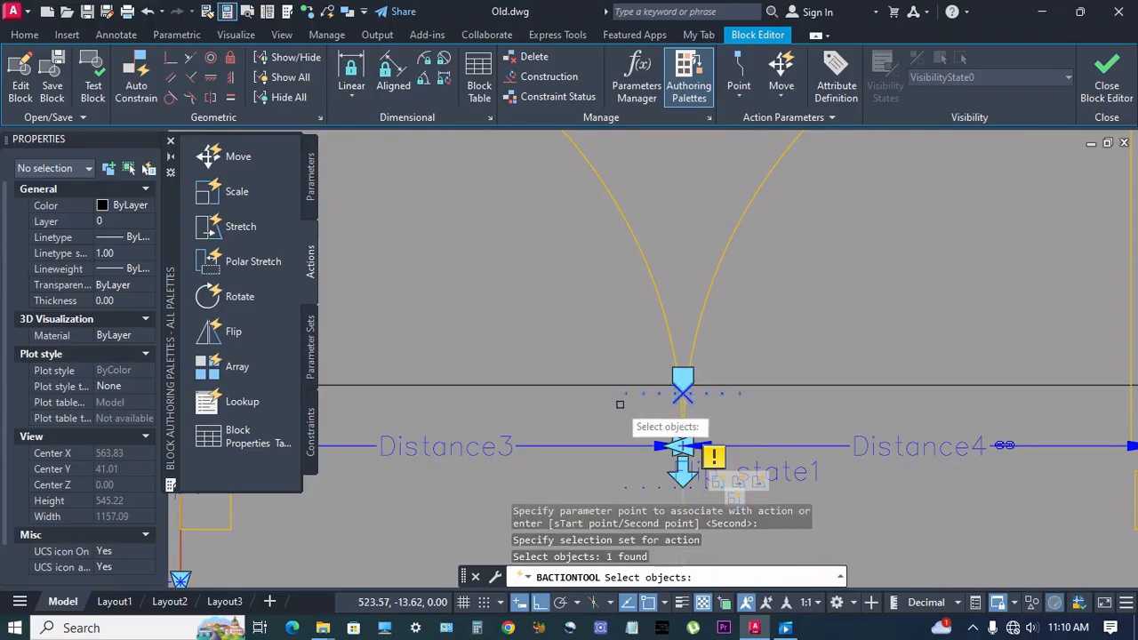
pyautogui.moveTo(615, 468); pyautogui.dragTo(627, 396, button='middle')
pyautogui.click(638, 416)
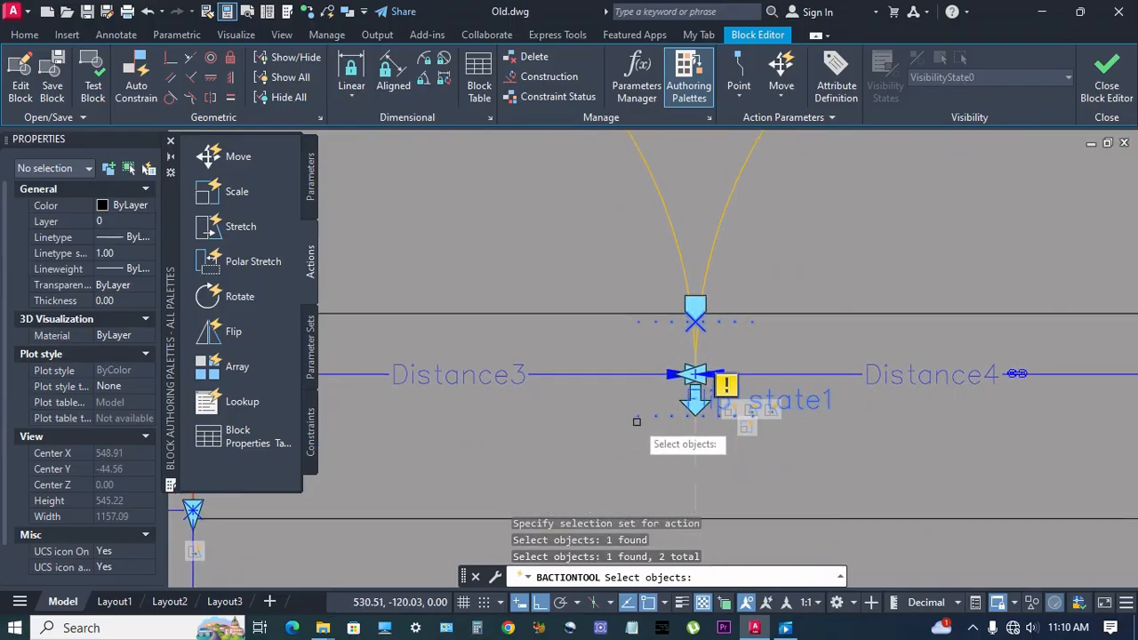
pyautogui.scroll(-4, 632, 422)
pyautogui.press('Return')
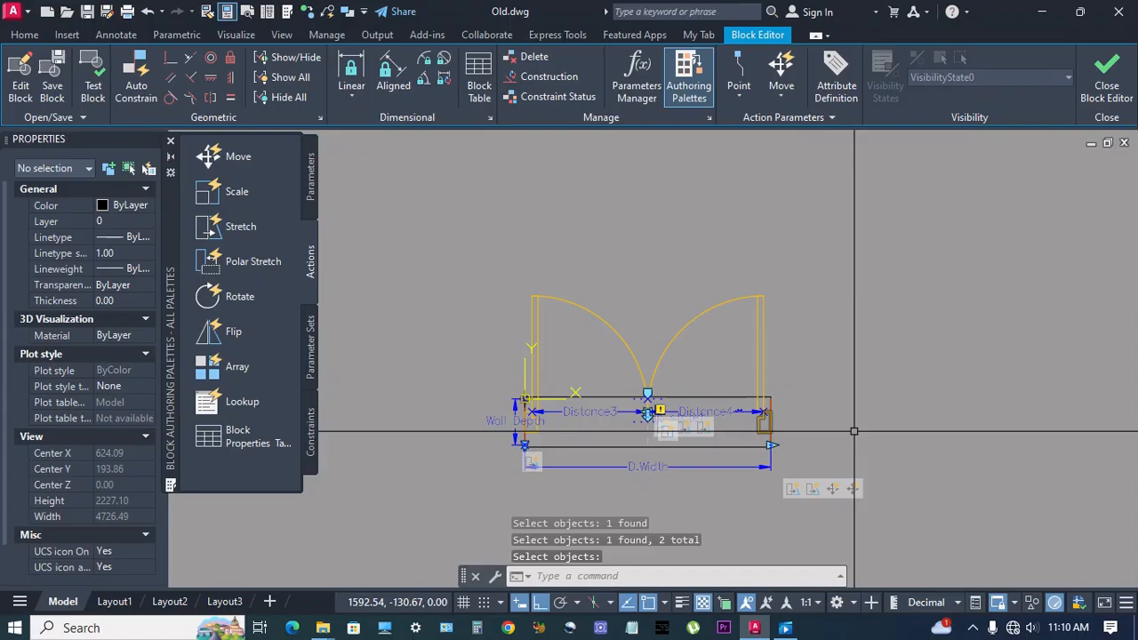
# Set the distance multiplier of the move action for the alignment and flip parameters to 0.5 and deselect it
pyautogui.click(853, 489)
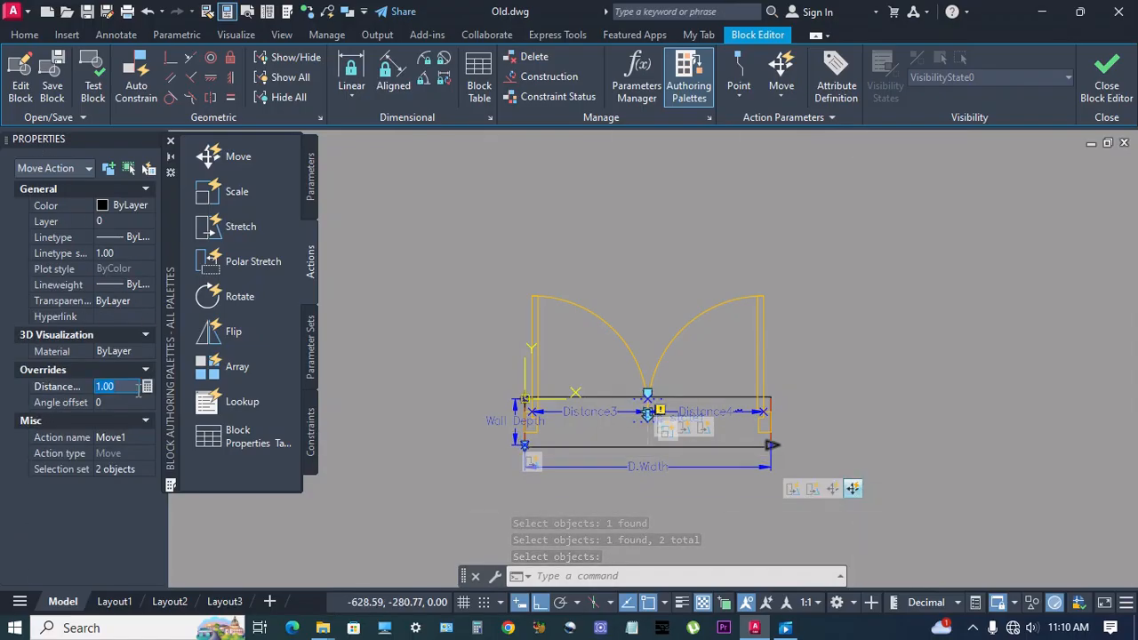
pyautogui.write('.5')
pyautogui.press('Return')
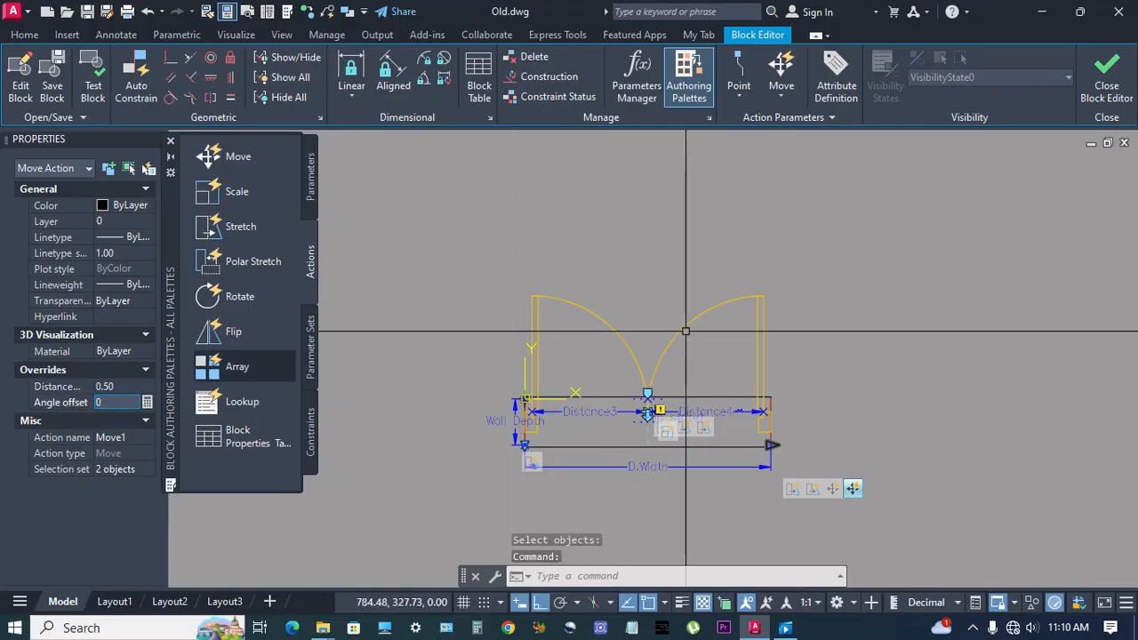
pyautogui.press('Escape')
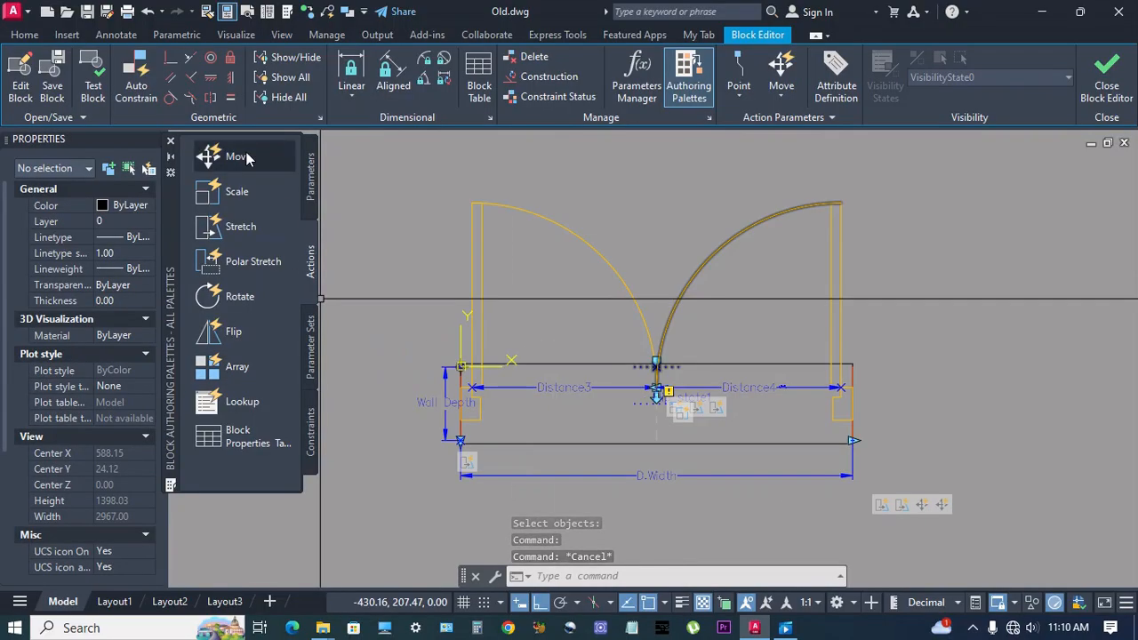
# Start a move action on the Wall Depth parameter's lower end point and select both door leaves with their swing arcs
pyautogui.click(238, 157)
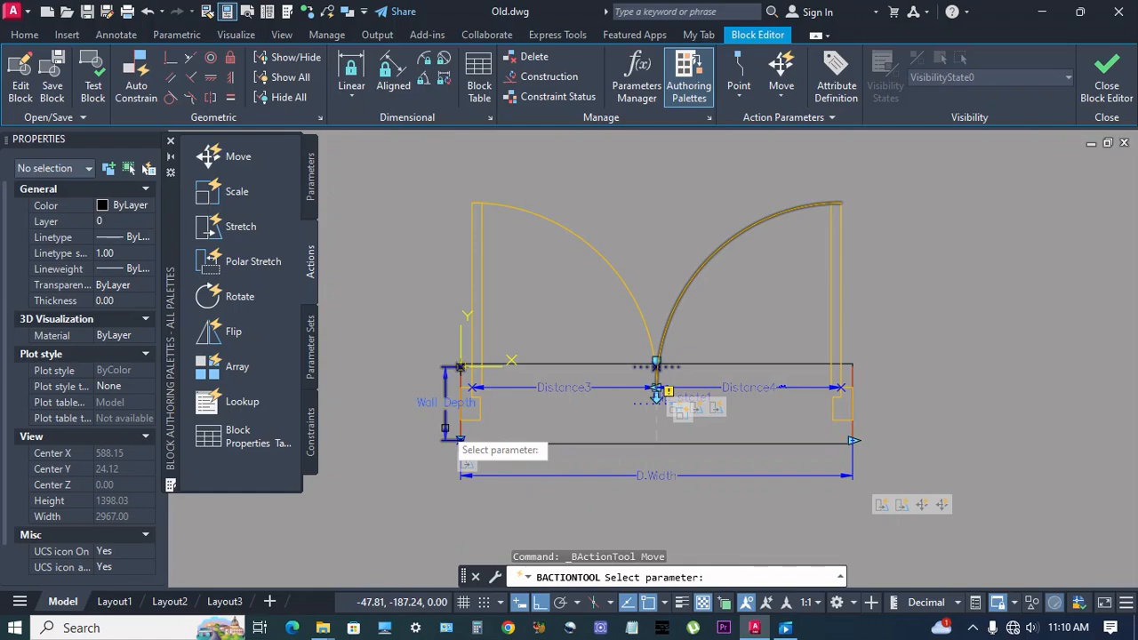
pyautogui.click(656, 391)
pyautogui.scroll(7, 514, 414)
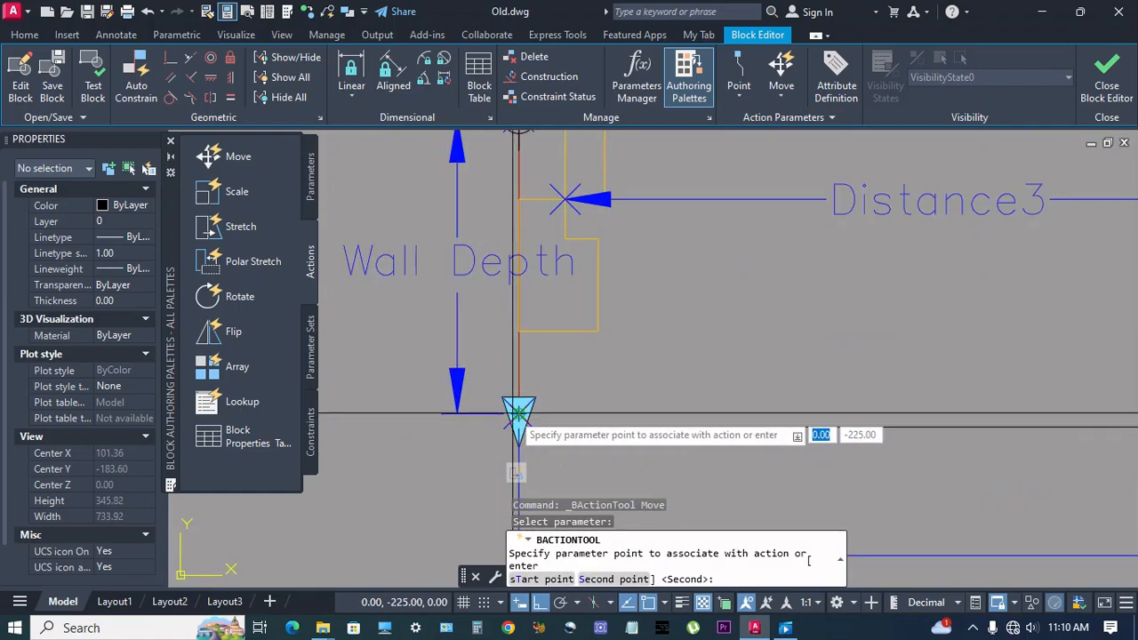
pyautogui.click(518, 414)
pyautogui.scroll(-6, 519, 413)
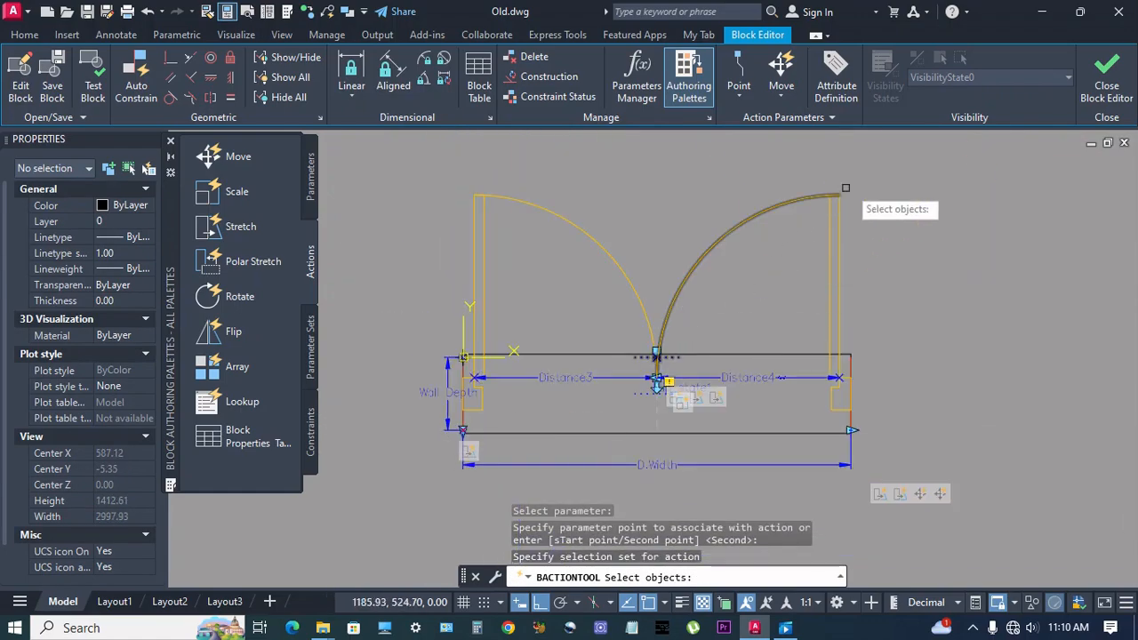
pyautogui.click(846, 188)
pyautogui.click(468, 234)
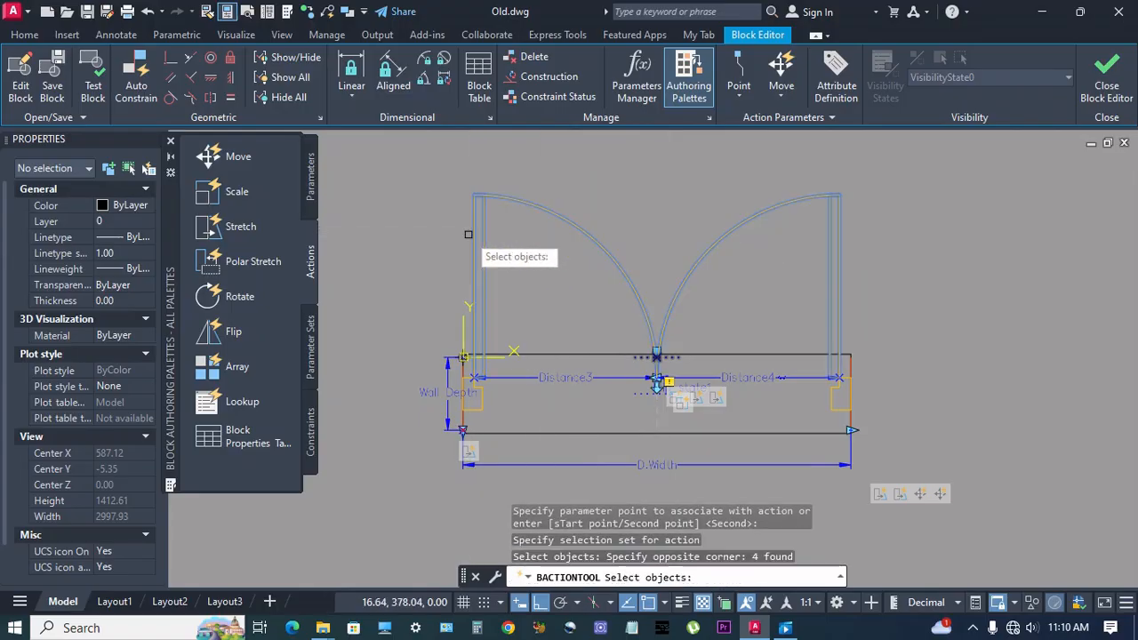
# Add both jambs, the Distance3 and Distance4 parameters and the flip parameter to the Wall Depth move action's selection set and complete it
pyautogui.scroll(4, 495, 411)
pyautogui.click(463, 404)
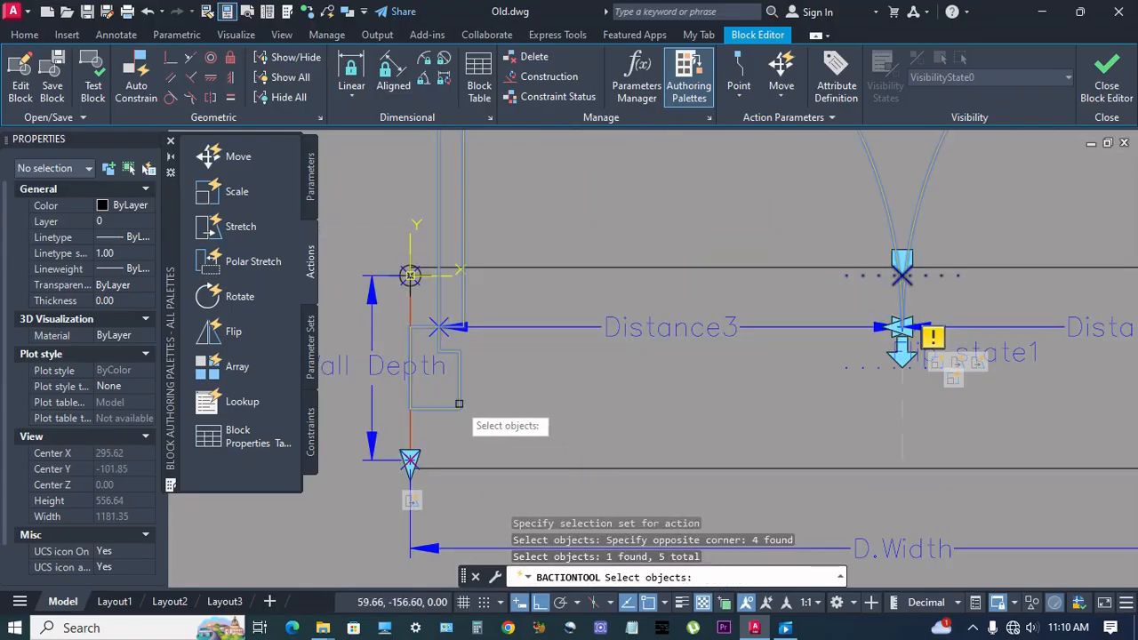
pyautogui.scroll(-2, 460, 403)
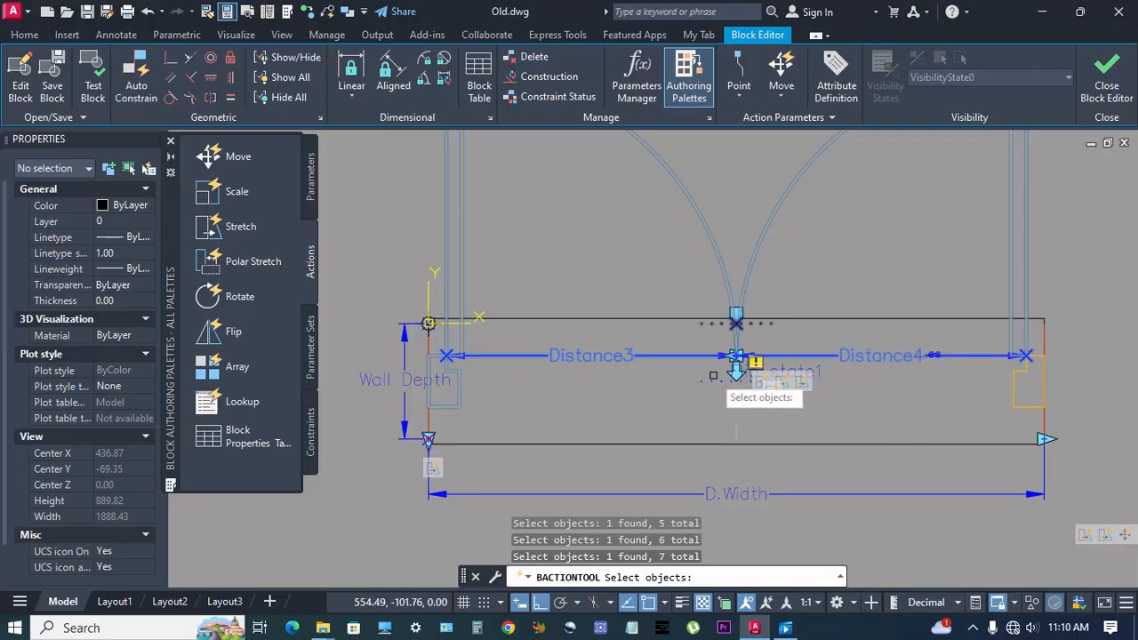
pyautogui.scroll(2, 713, 376)
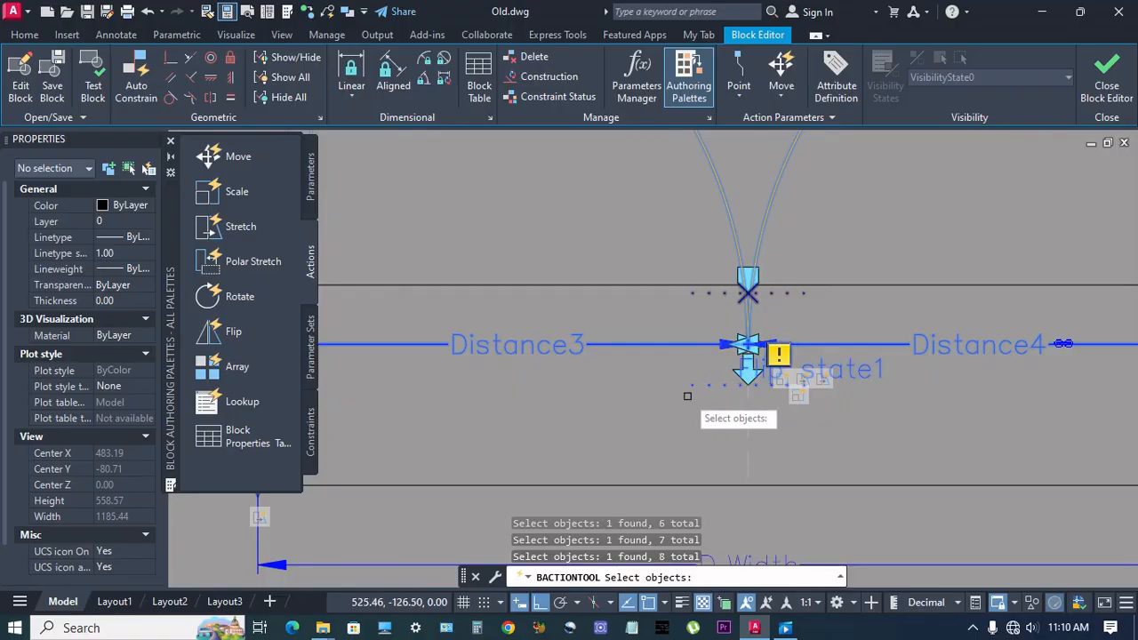
pyautogui.scroll(-3, 687, 396)
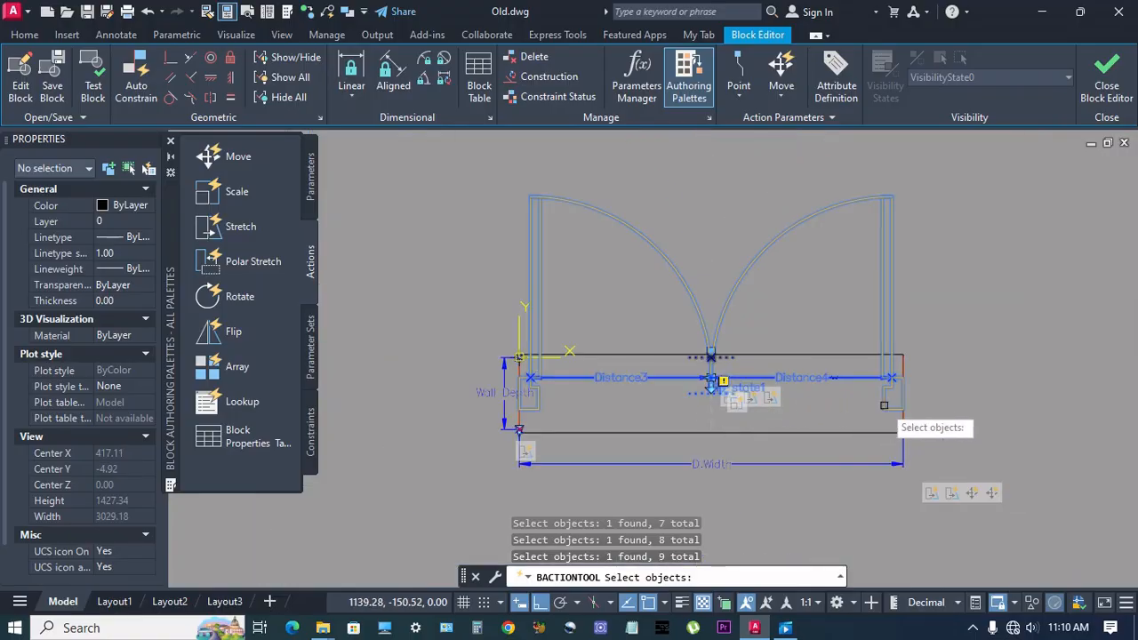
pyautogui.moveTo(840, 417); pyautogui.dragTo(820, 433, button='middle')
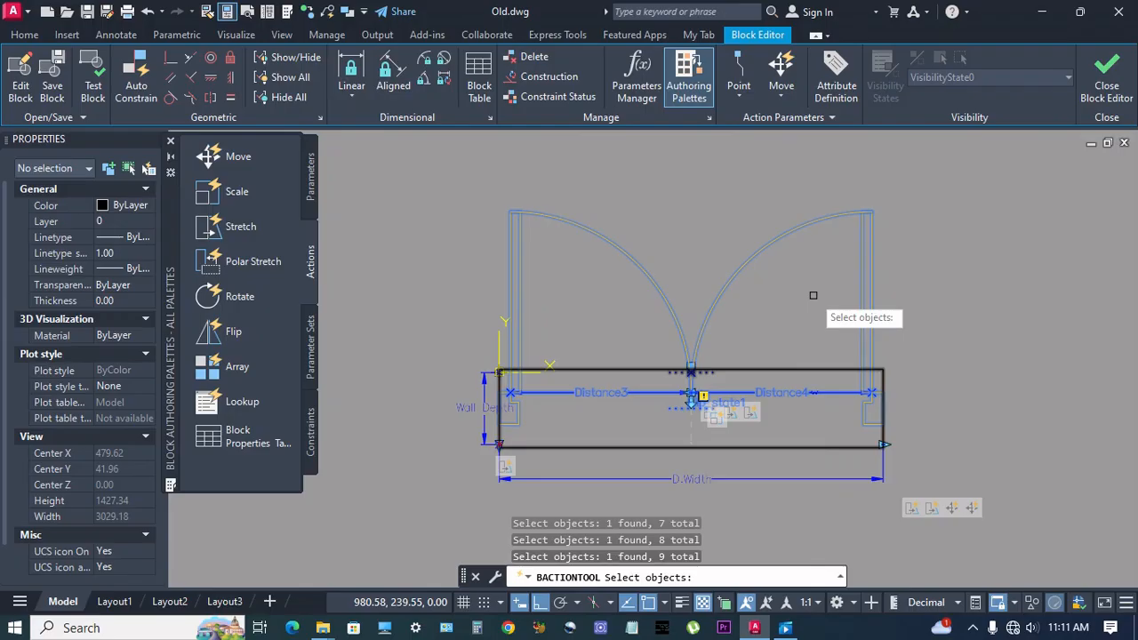
pyautogui.press('Return')
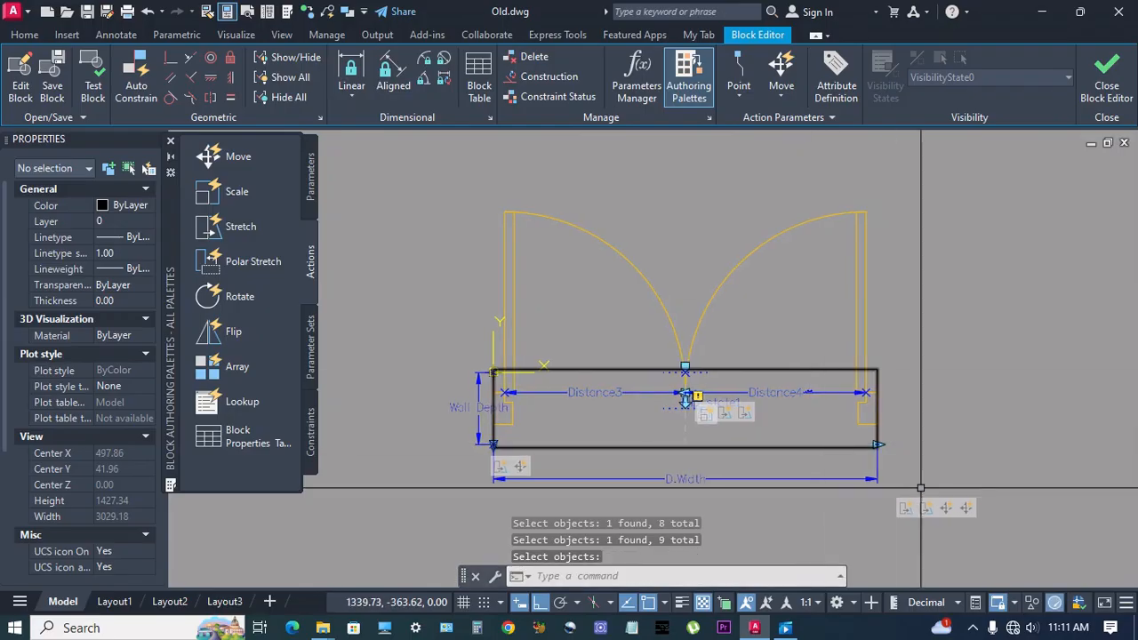
# Override the distance multiplier of the Wall Depth move action and deselect the action
pyautogui.click(522, 468)
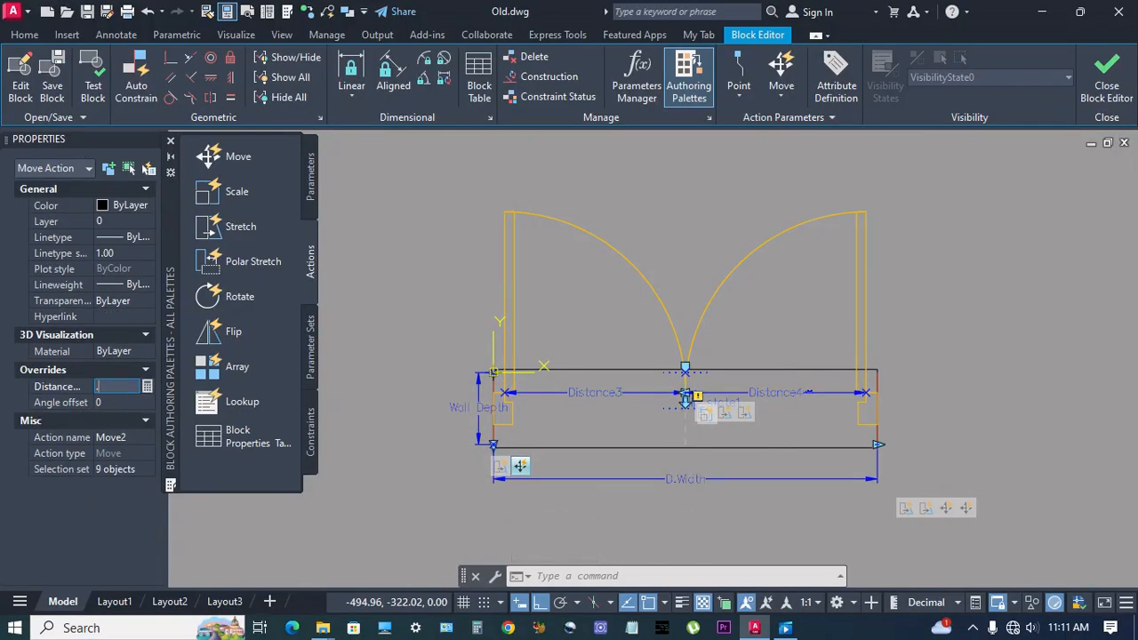
pyautogui.press('Escape')
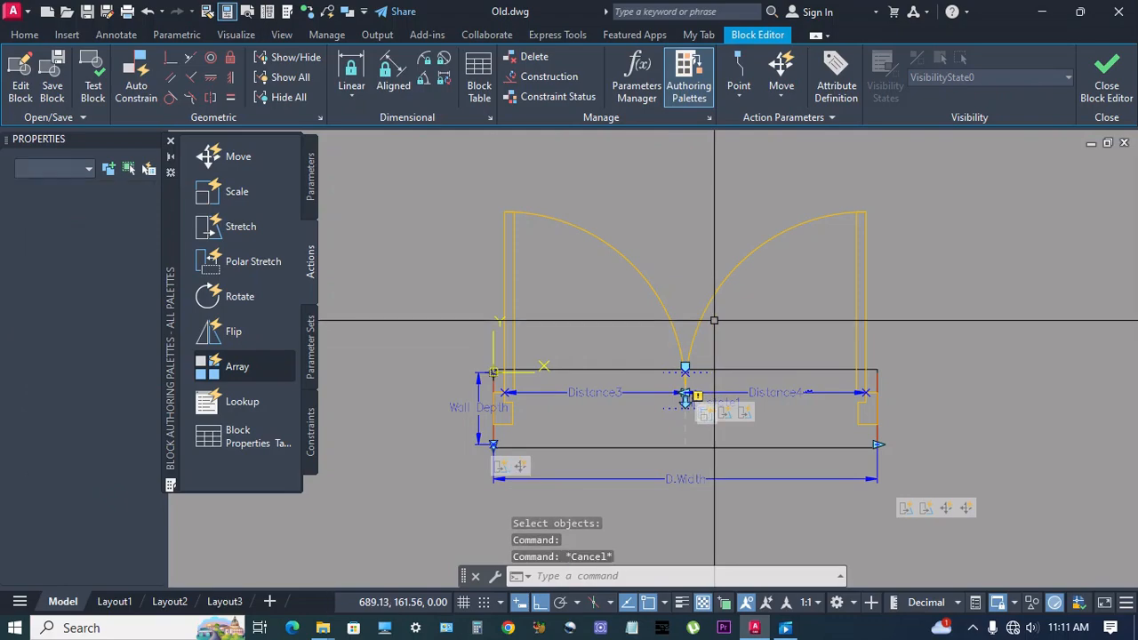
# Add a flip action to the flip parameter at the opening's centre, with all objects as its selection set
pyautogui.moveTo(797, 330); pyautogui.dragTo(764, 315, button='middle')
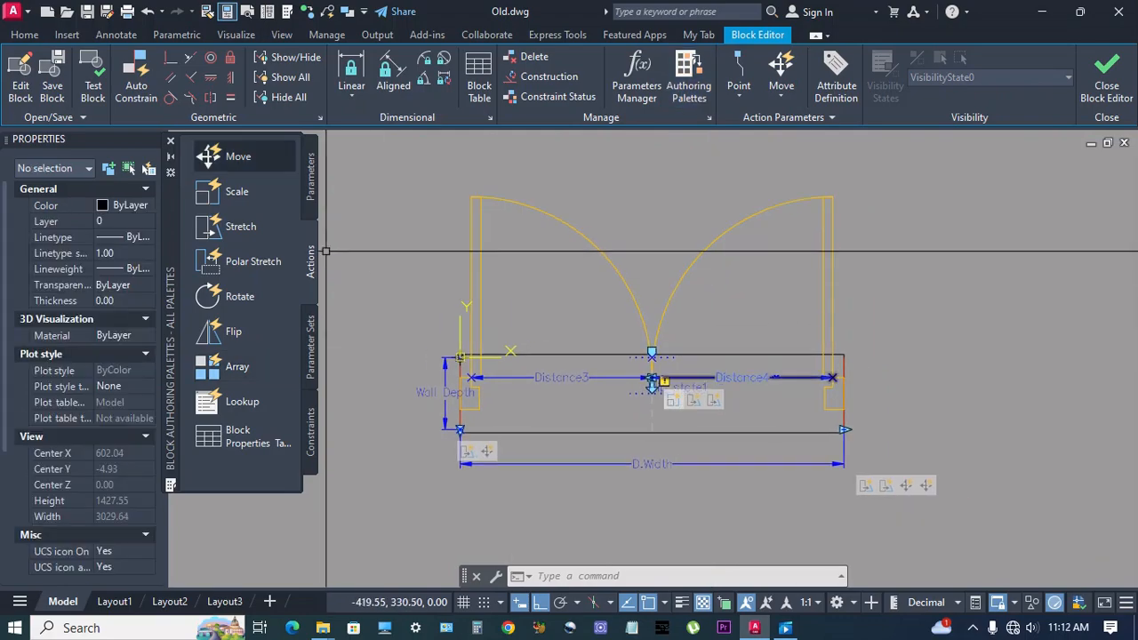
pyautogui.click(252, 333)
pyautogui.scroll(2, 622, 398)
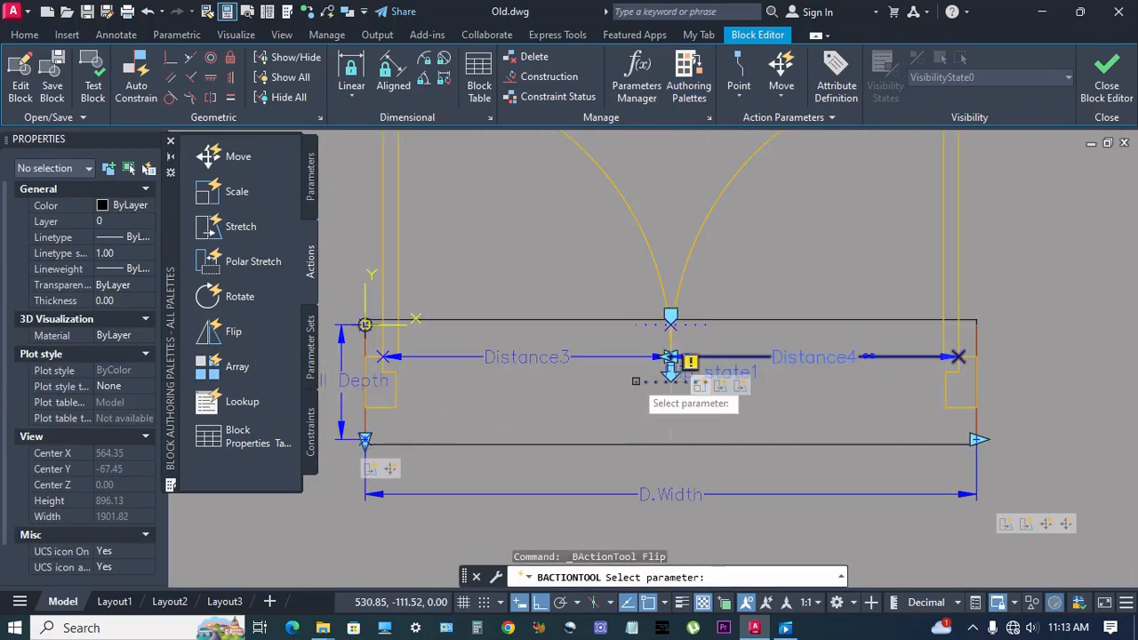
pyautogui.click(636, 380)
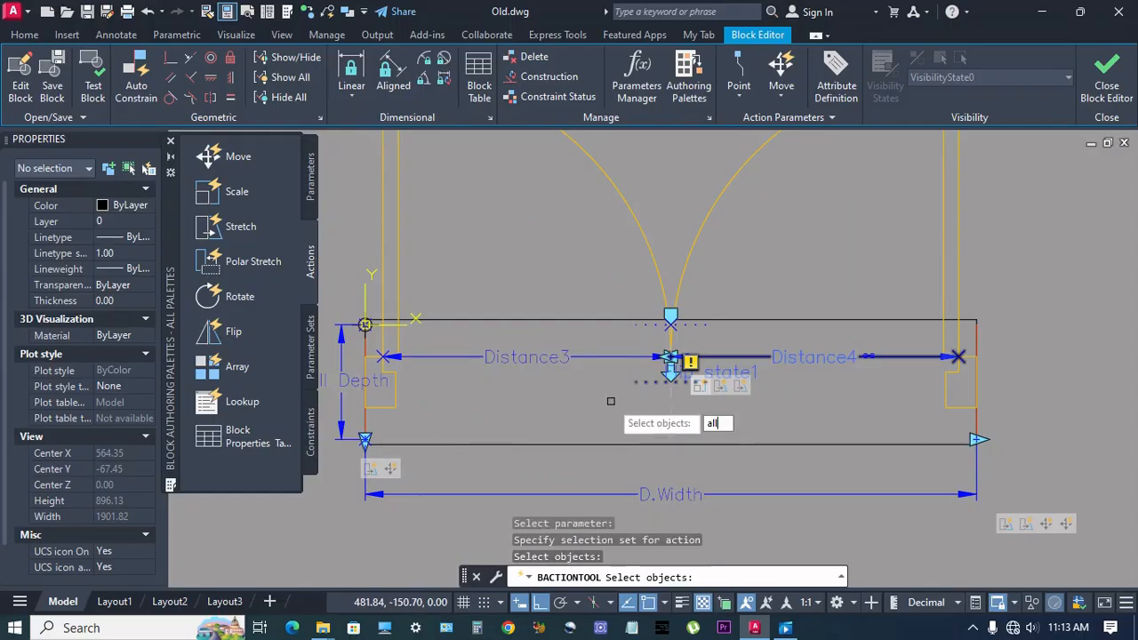
pyautogui.write('all')
pyautogui.press('Return')
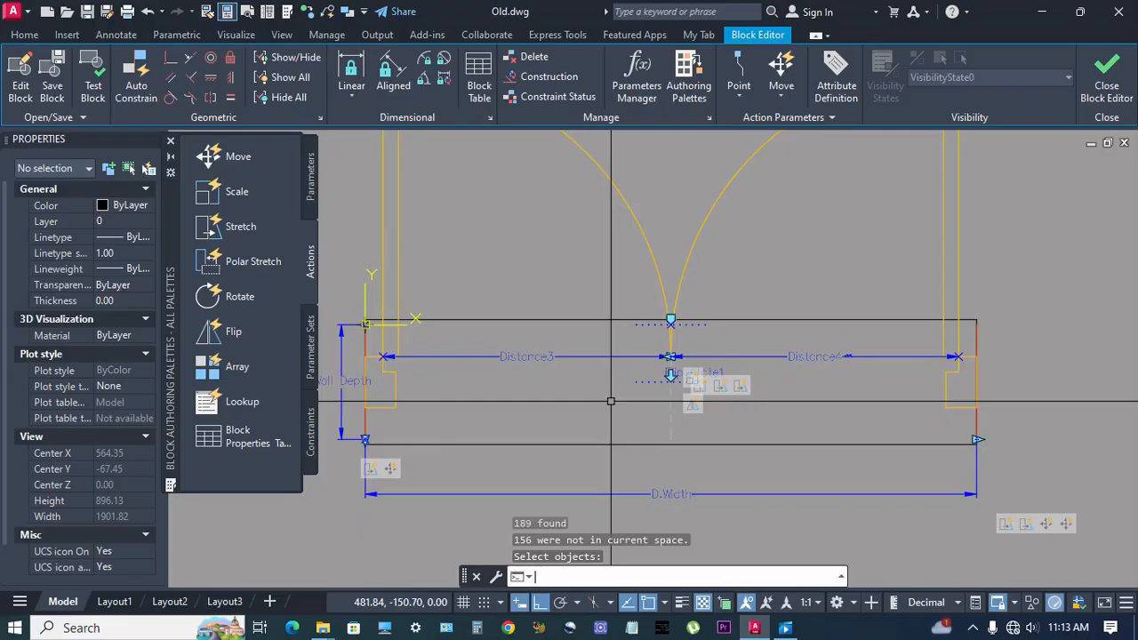
pyautogui.press('Return')
# Save the door block definition and close the block editor
pyautogui.scroll(-2, 611, 401)
pyautogui.click(54, 81)
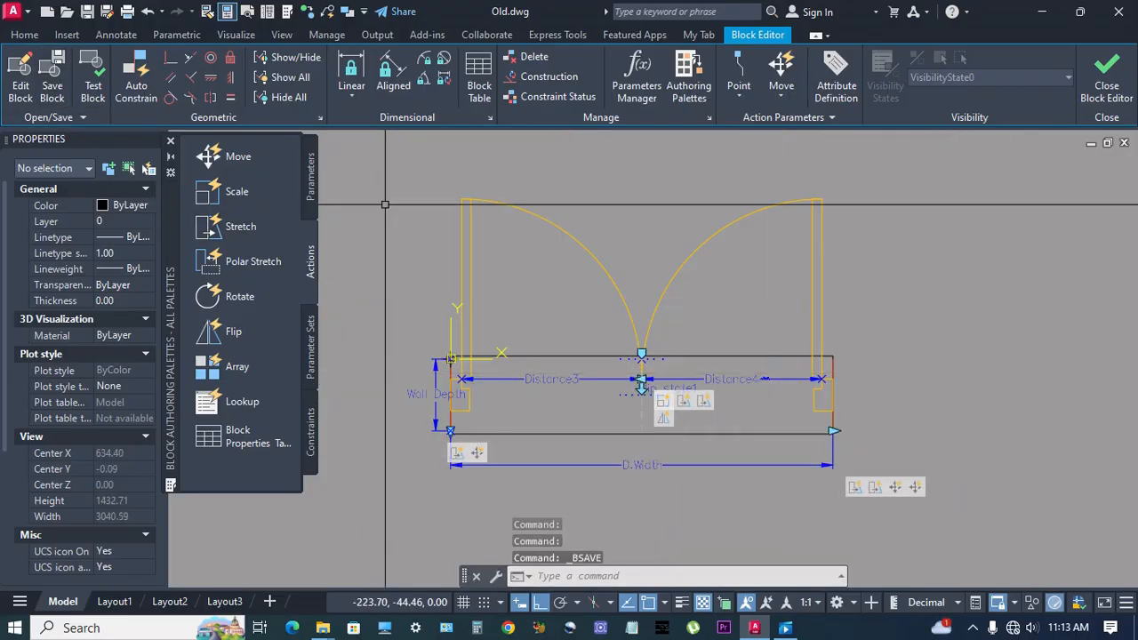
pyautogui.click(1118, 92)
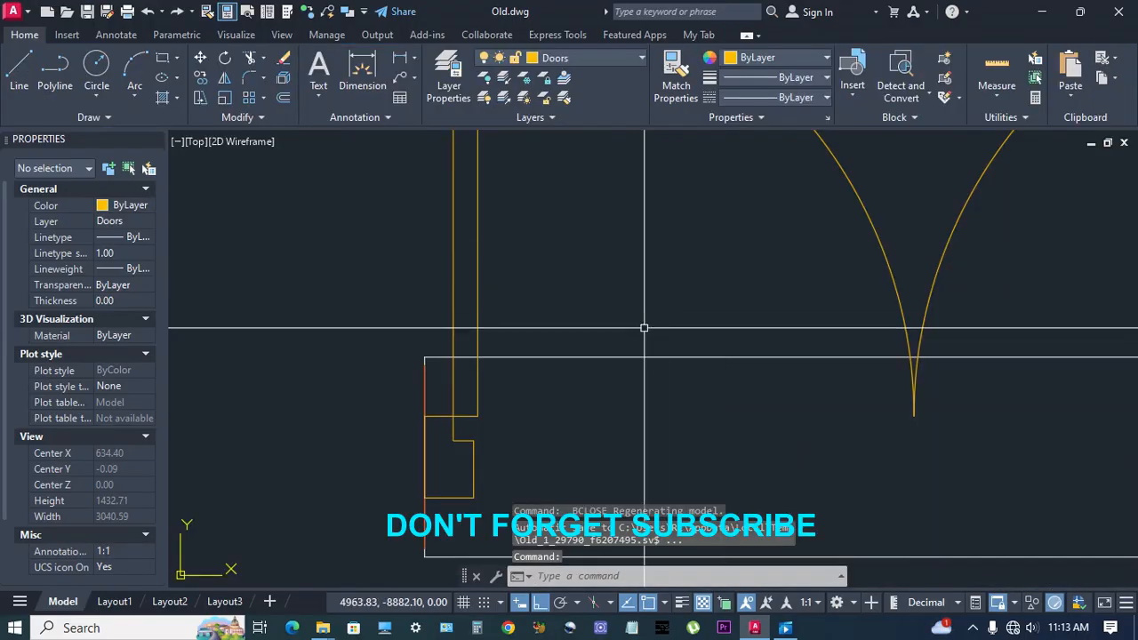
# Select the double-door block and test its grips by widening the opening, shifting the leaves' meeting point right and deepening the wall
pyautogui.scroll(-3, 887, 465)
pyautogui.click(840, 480)
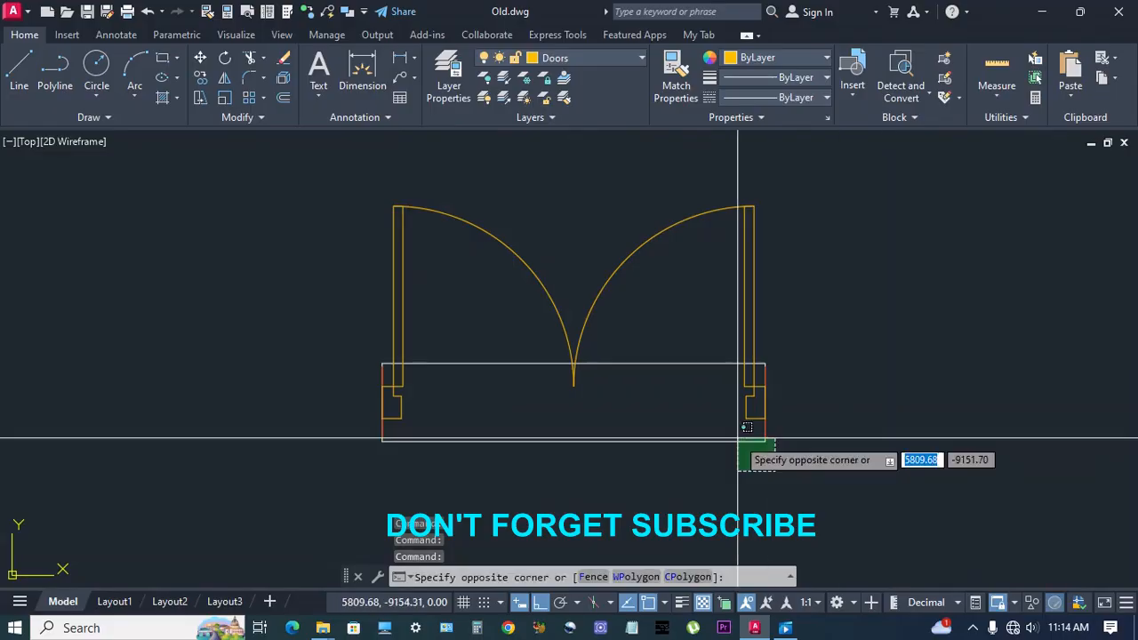
pyautogui.click(738, 442)
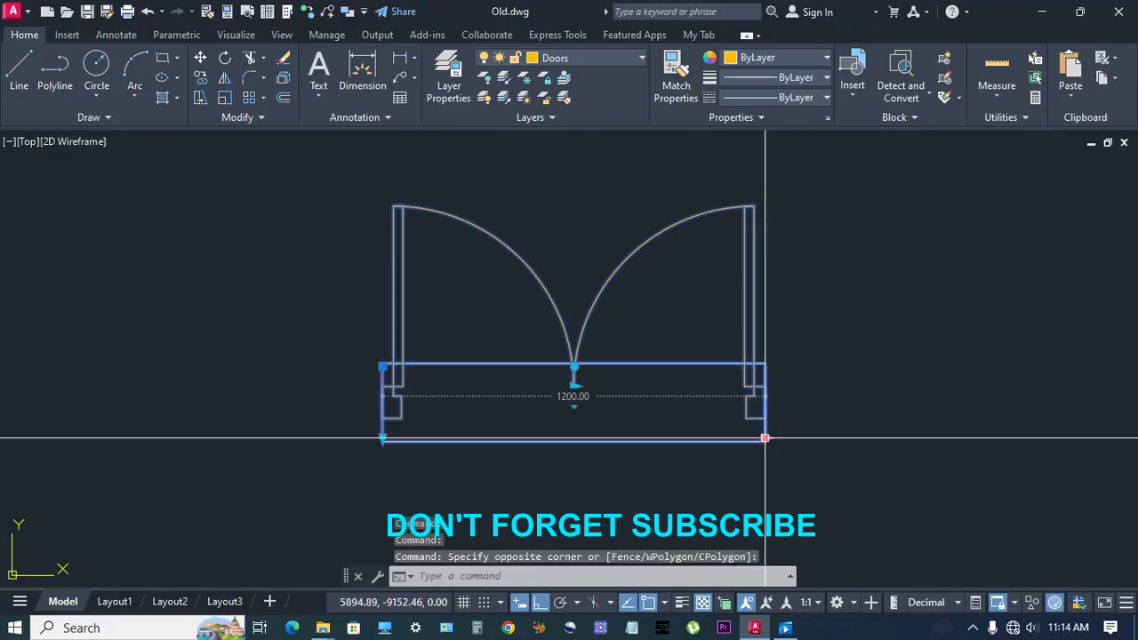
pyautogui.click(574, 386)
pyautogui.click(646, 386)
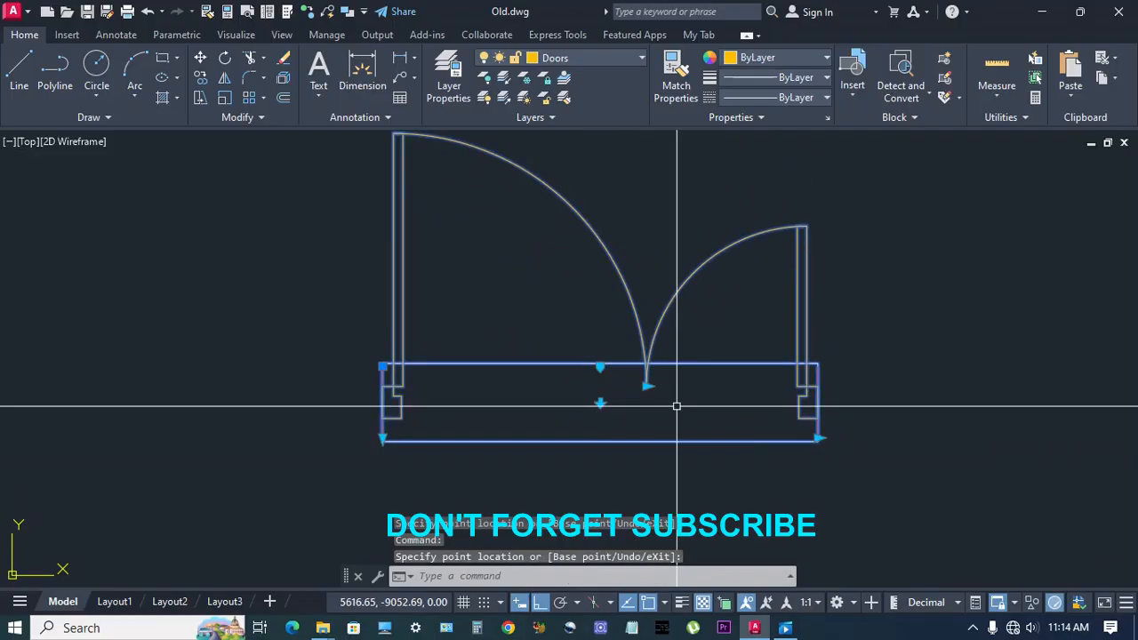
pyautogui.click(383, 439)
pyautogui.click(383, 480)
# Test unequal leaves by moving the point where the two doors meet to the left of the opening's centre
pyautogui.moveTo(524, 426); pyautogui.dragTo(510, 389, button='middle')
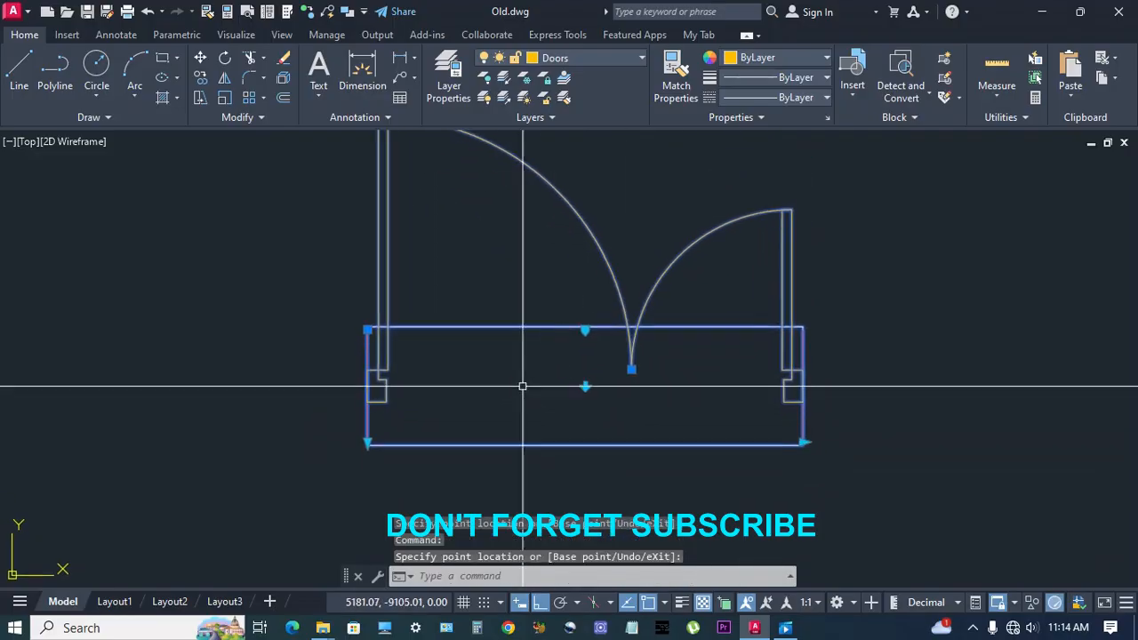
pyautogui.click(632, 368)
pyautogui.click(545, 371)
pyautogui.scroll(-2, 556, 388)
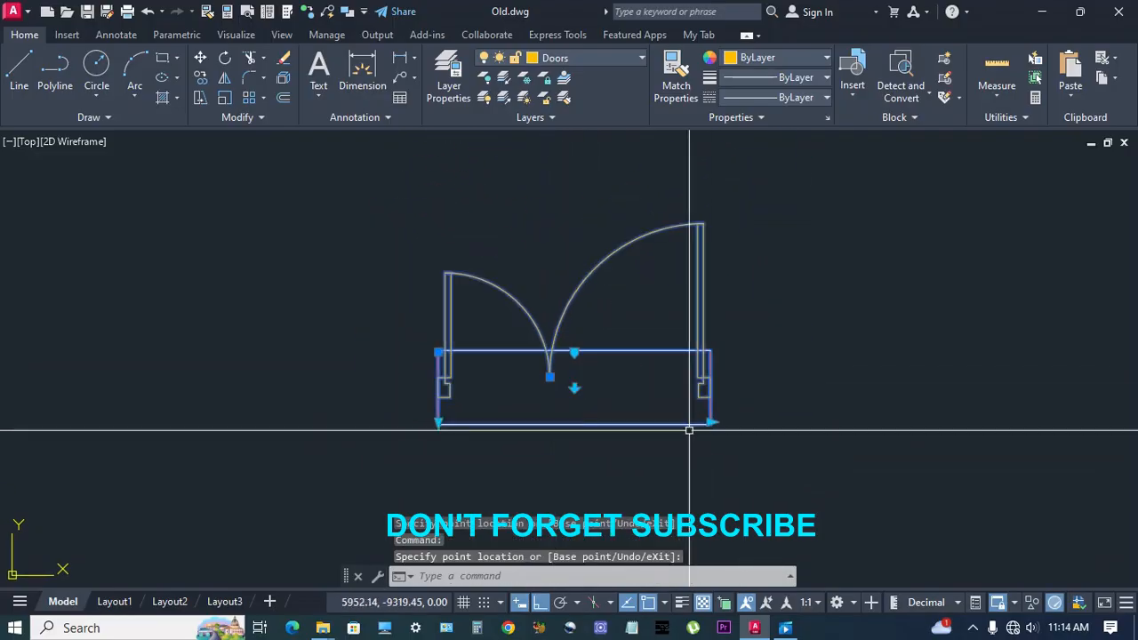
# Flip the doors to the opposite side of the wall and widen the opening
pyautogui.click(574, 388)
pyautogui.click(711, 353)
pyautogui.click(743, 352)
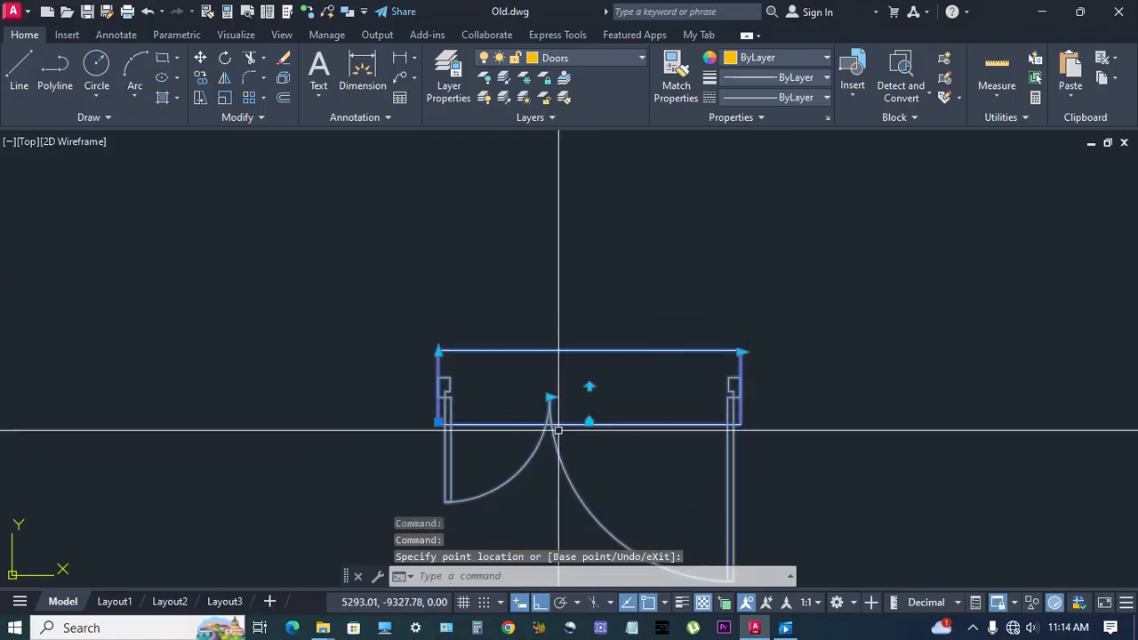
# Move the flipped leaves' meeting point back near the centre of the opening and increase the wall depth
pyautogui.click(551, 396)
pyautogui.click(590, 394)
pyautogui.click(437, 352)
pyautogui.click(437, 326)
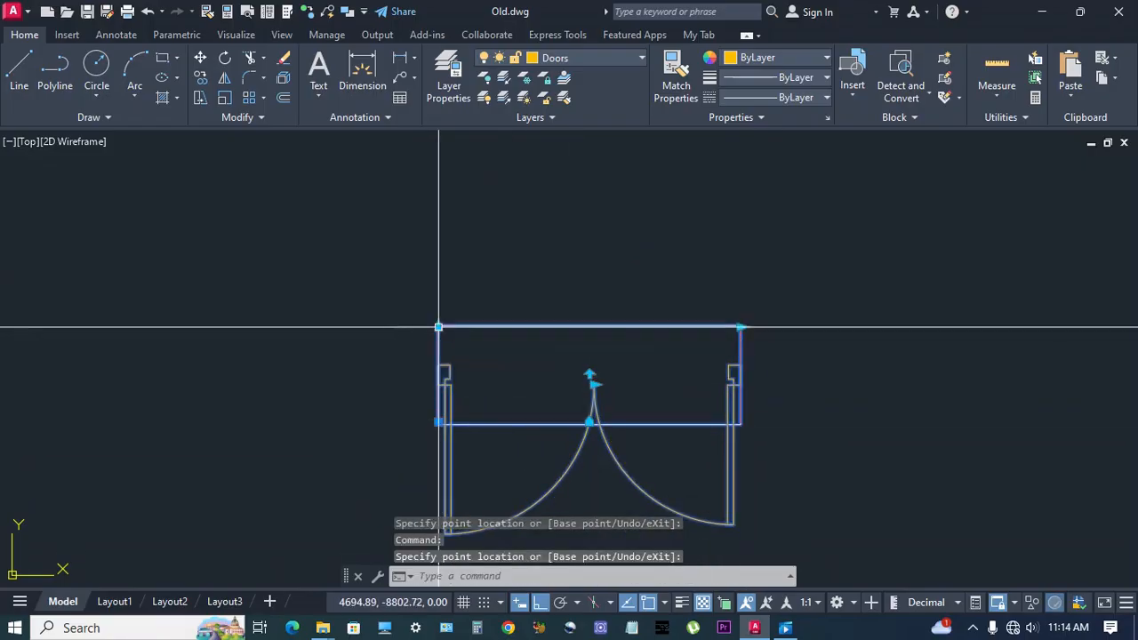
# Flip the doors back to the upper side of the wall and narrow the opening
pyautogui.moveTo(516, 425); pyautogui.dragTo(526, 371, button='middle')
pyautogui.click(597, 321)
pyautogui.moveTo(607, 350); pyautogui.dragTo(588, 387, button='middle')
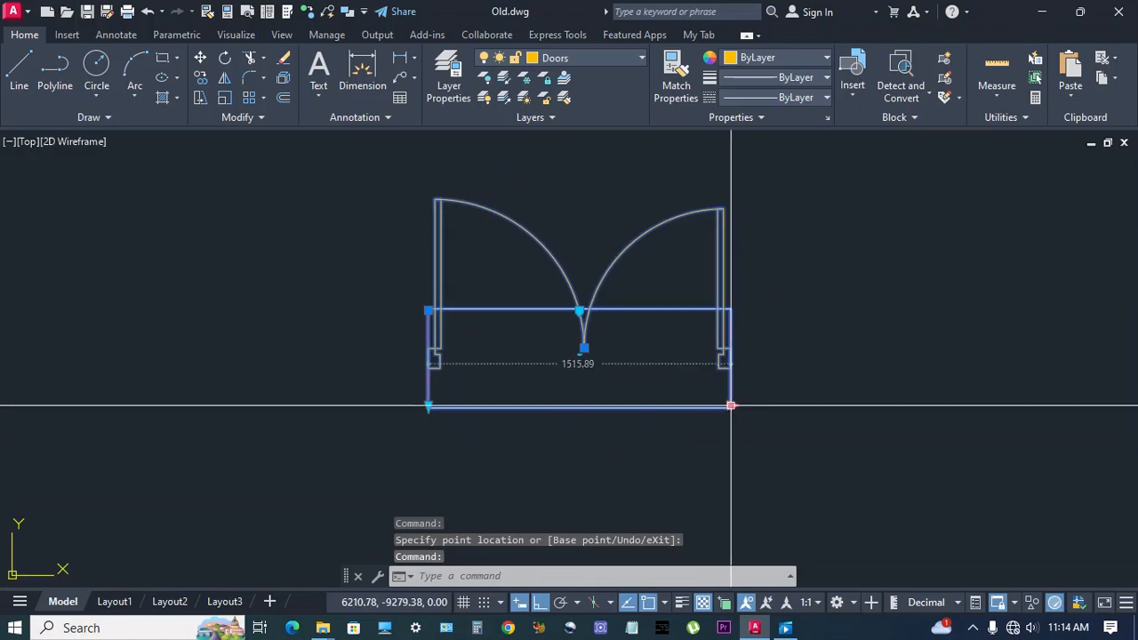
pyautogui.click(732, 405)
pyautogui.click(690, 407)
# Test the Wall Depth grip by reducing the depth, and widen the opening again
pyautogui.click(428, 405)
pyautogui.scroll(2, 431, 370)
pyautogui.click(424, 366)
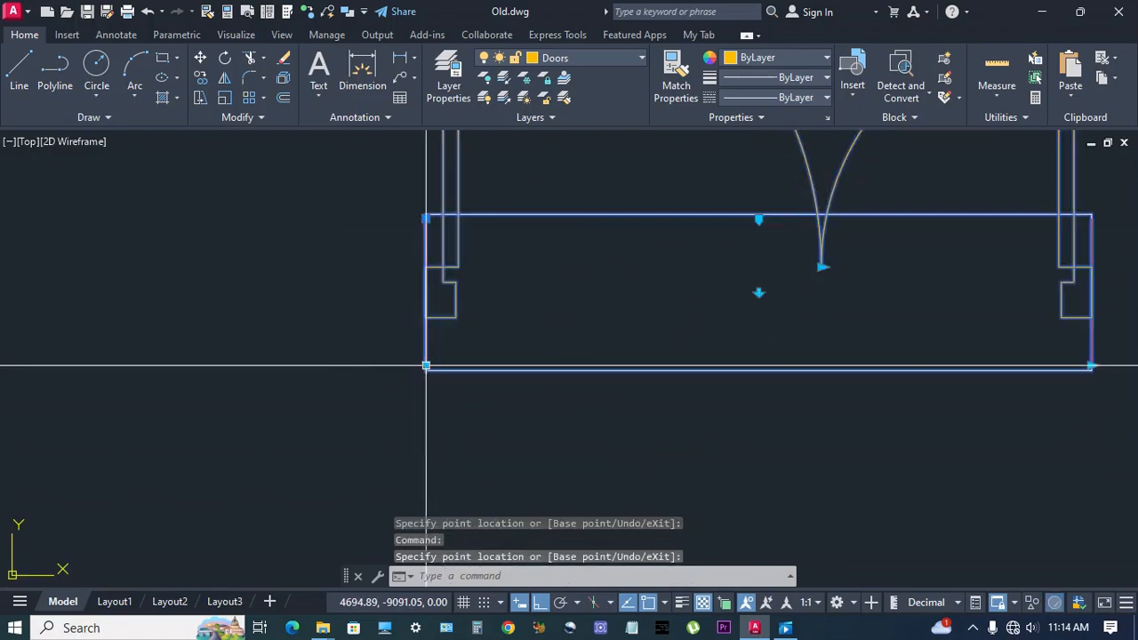
pyautogui.scroll(-1, 435, 366)
pyautogui.moveTo(648, 342); pyautogui.dragTo(617, 446, button='middle')
pyautogui.click(811, 477)
pyautogui.click(882, 477)
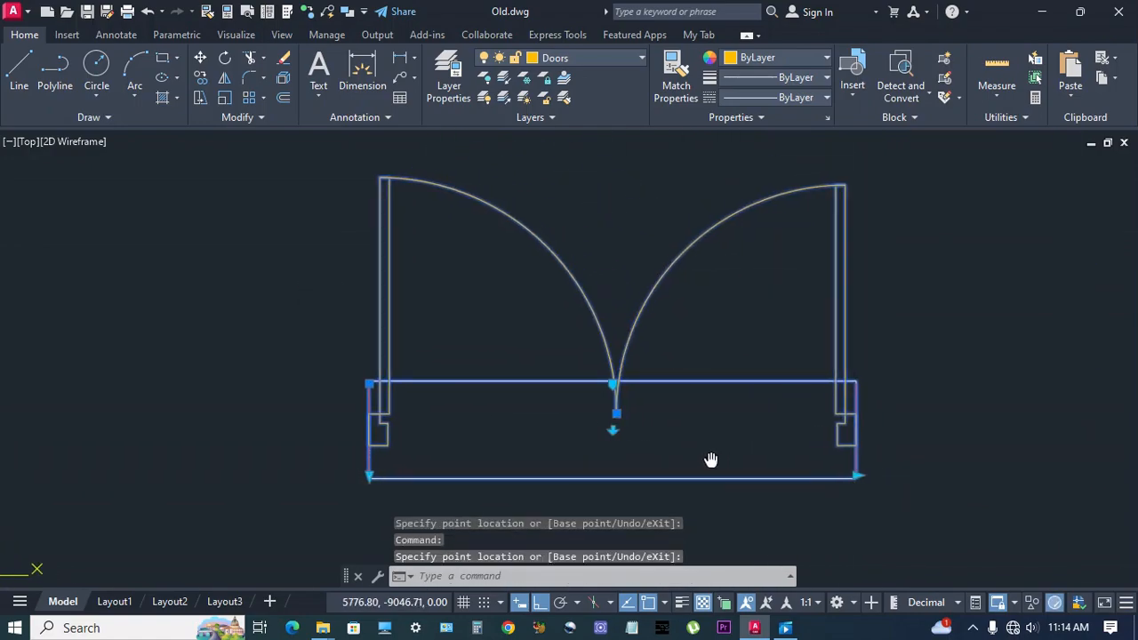
# Reset the double-door block to its default size and state
pyautogui.rightClick(689, 382)
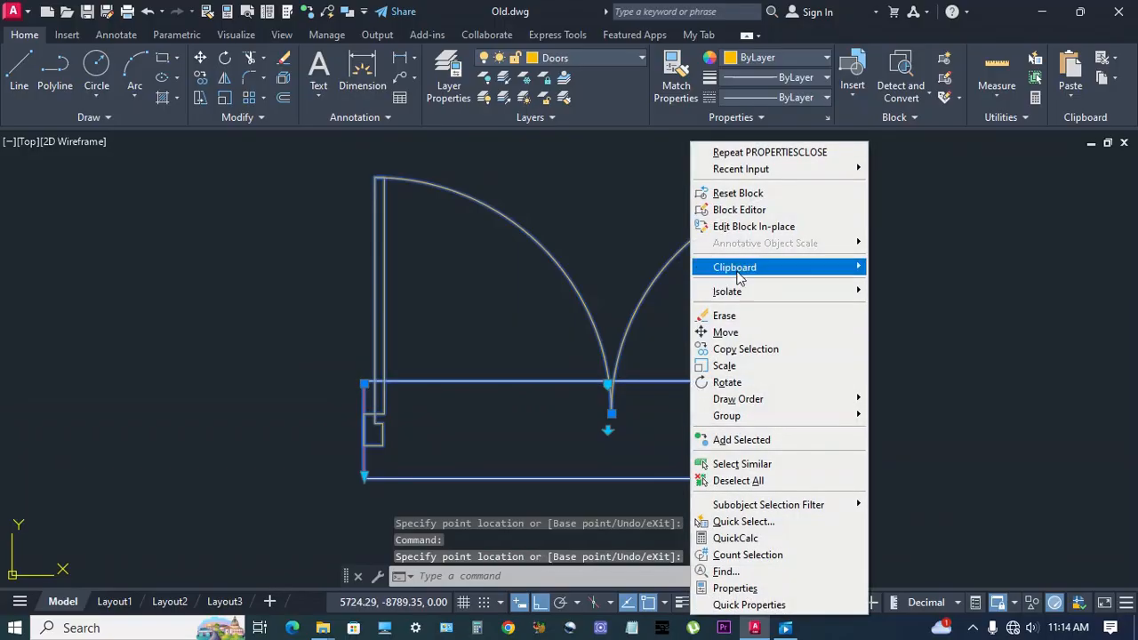
pyautogui.click(734, 192)
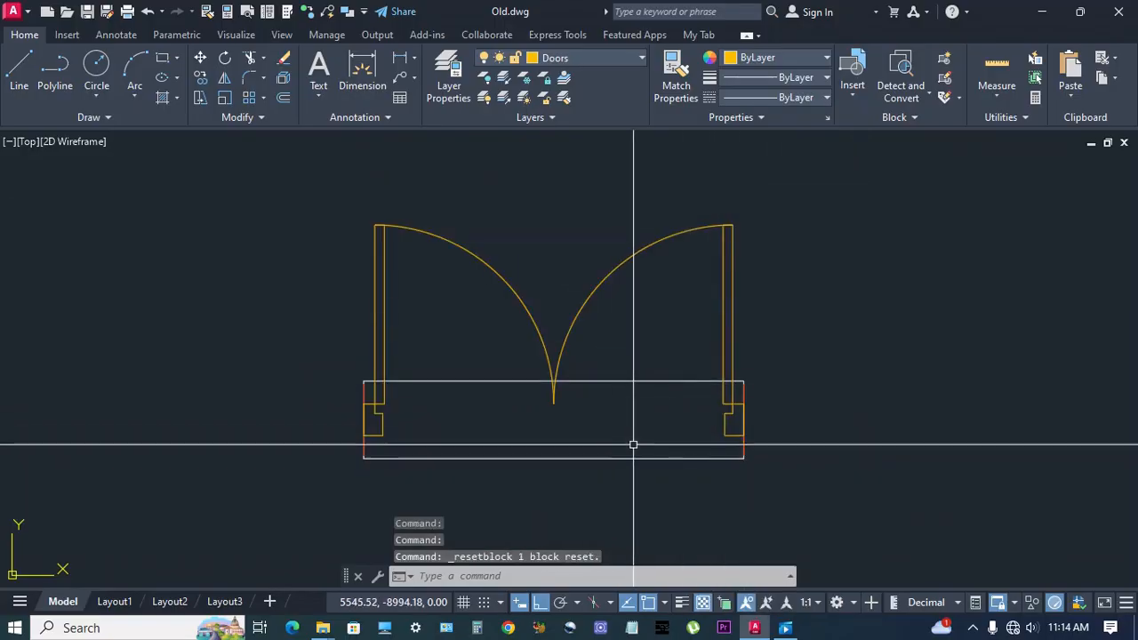